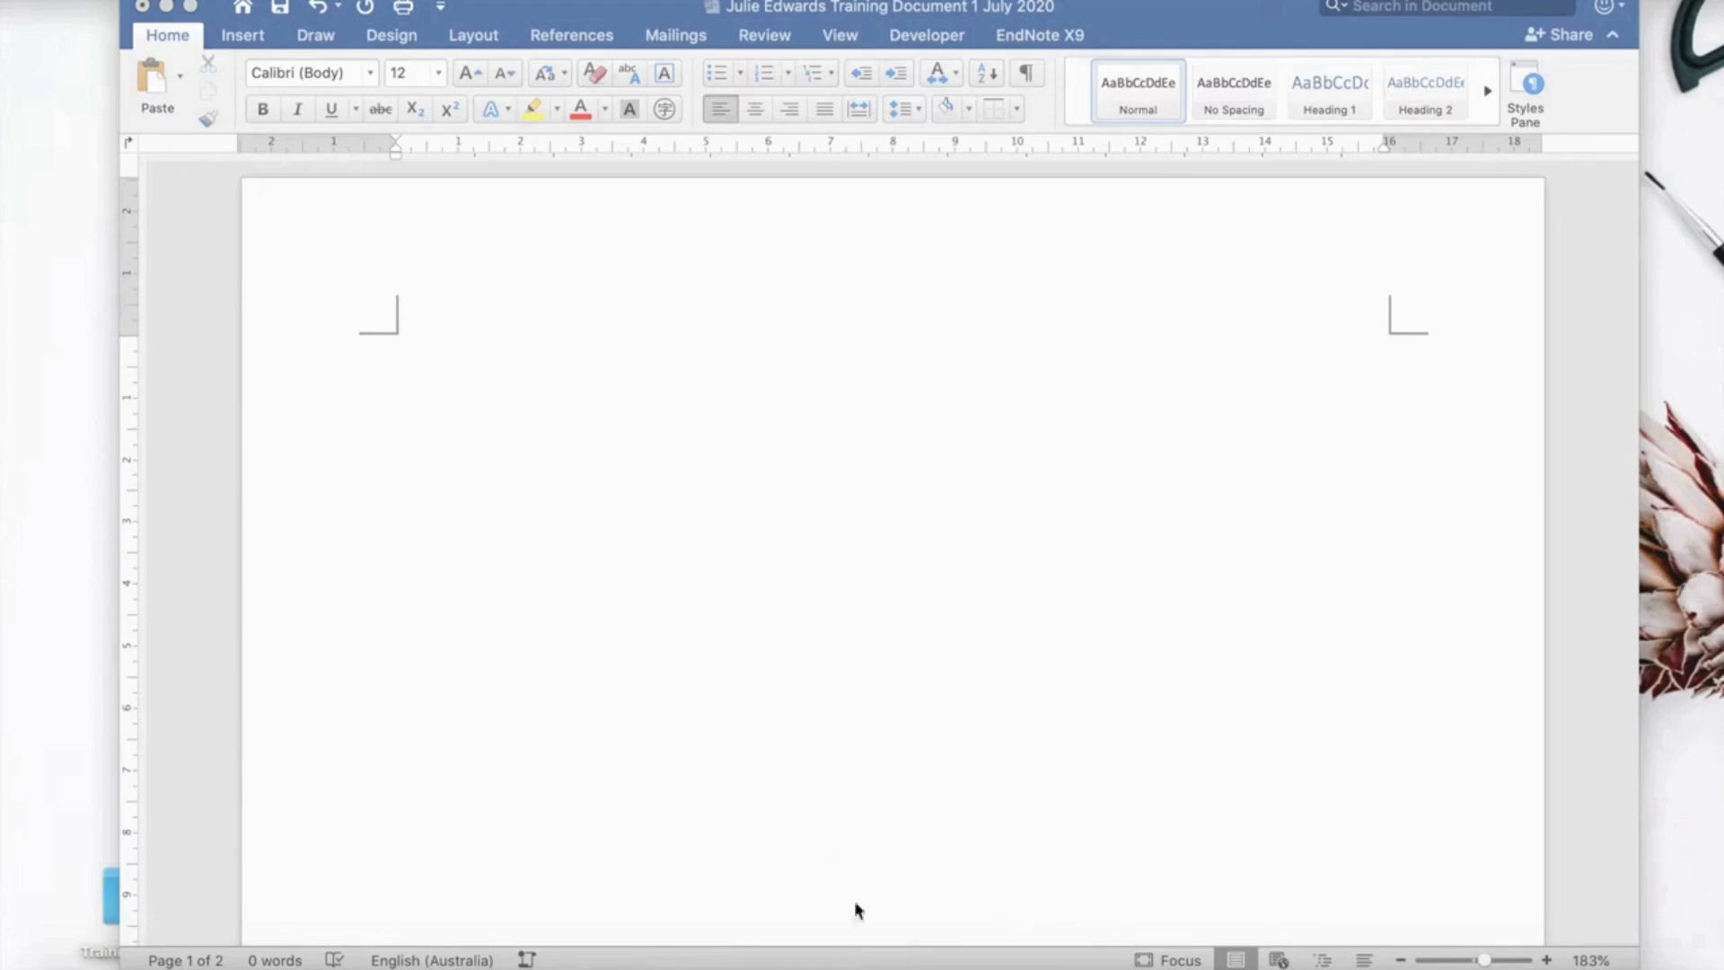
Type the 'Name:' line with the author's name on the blank page.
click(386, 462)
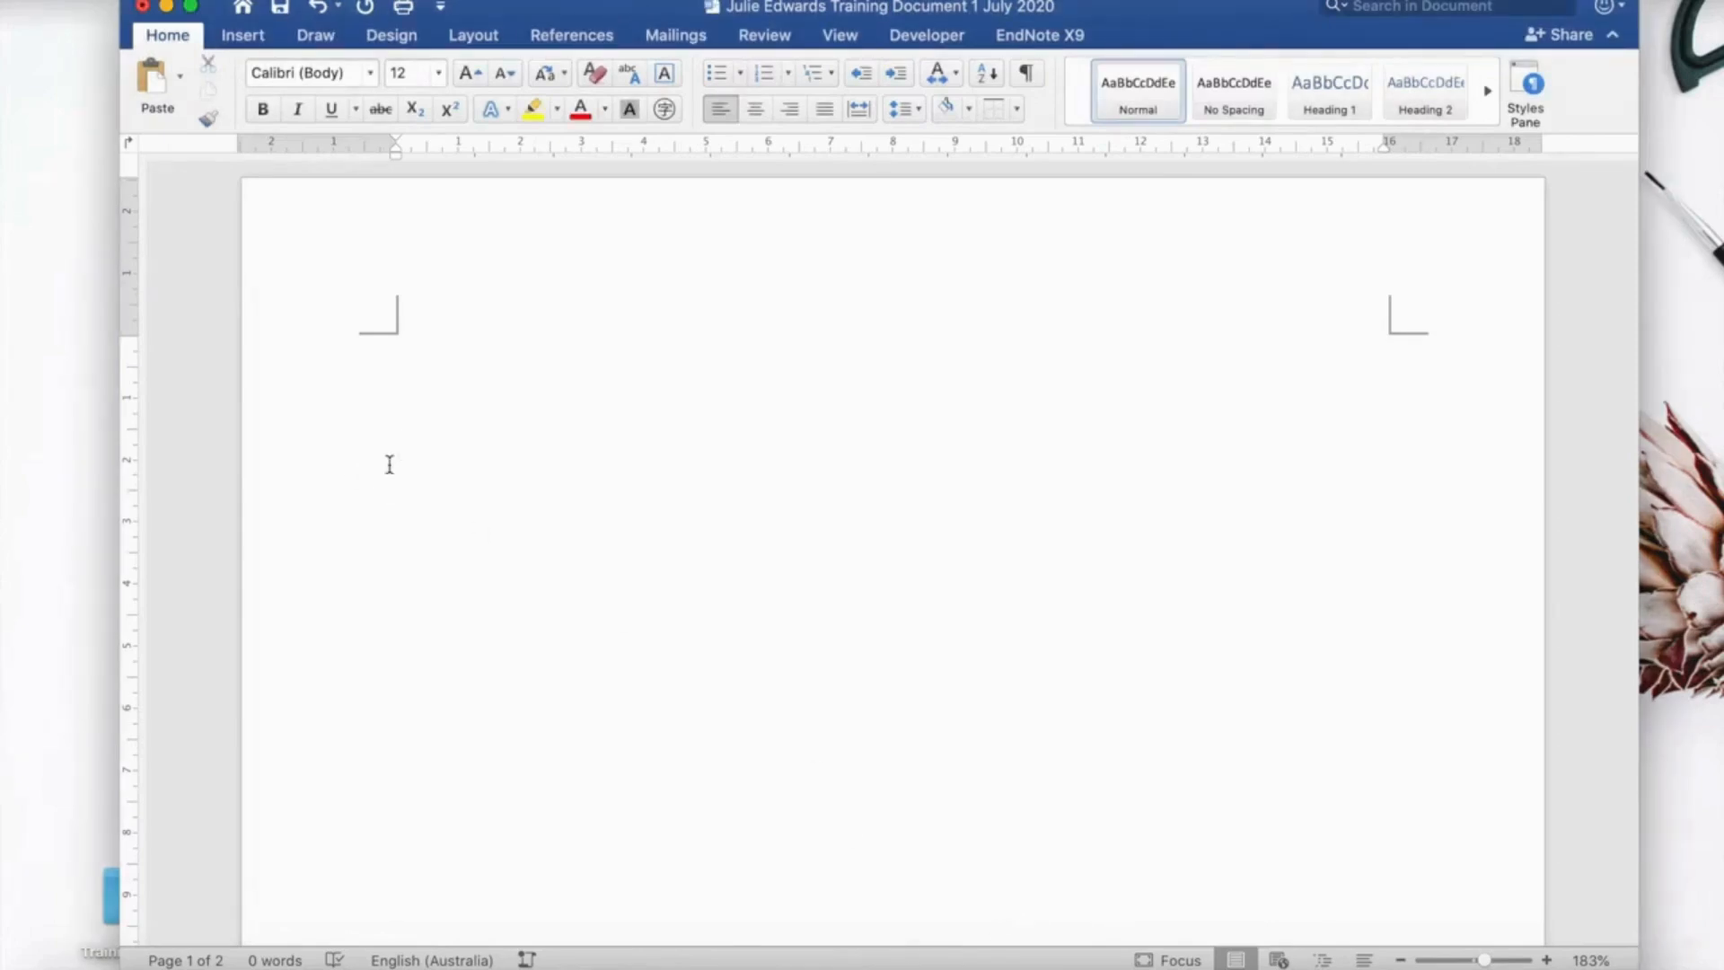
text(Name: J)
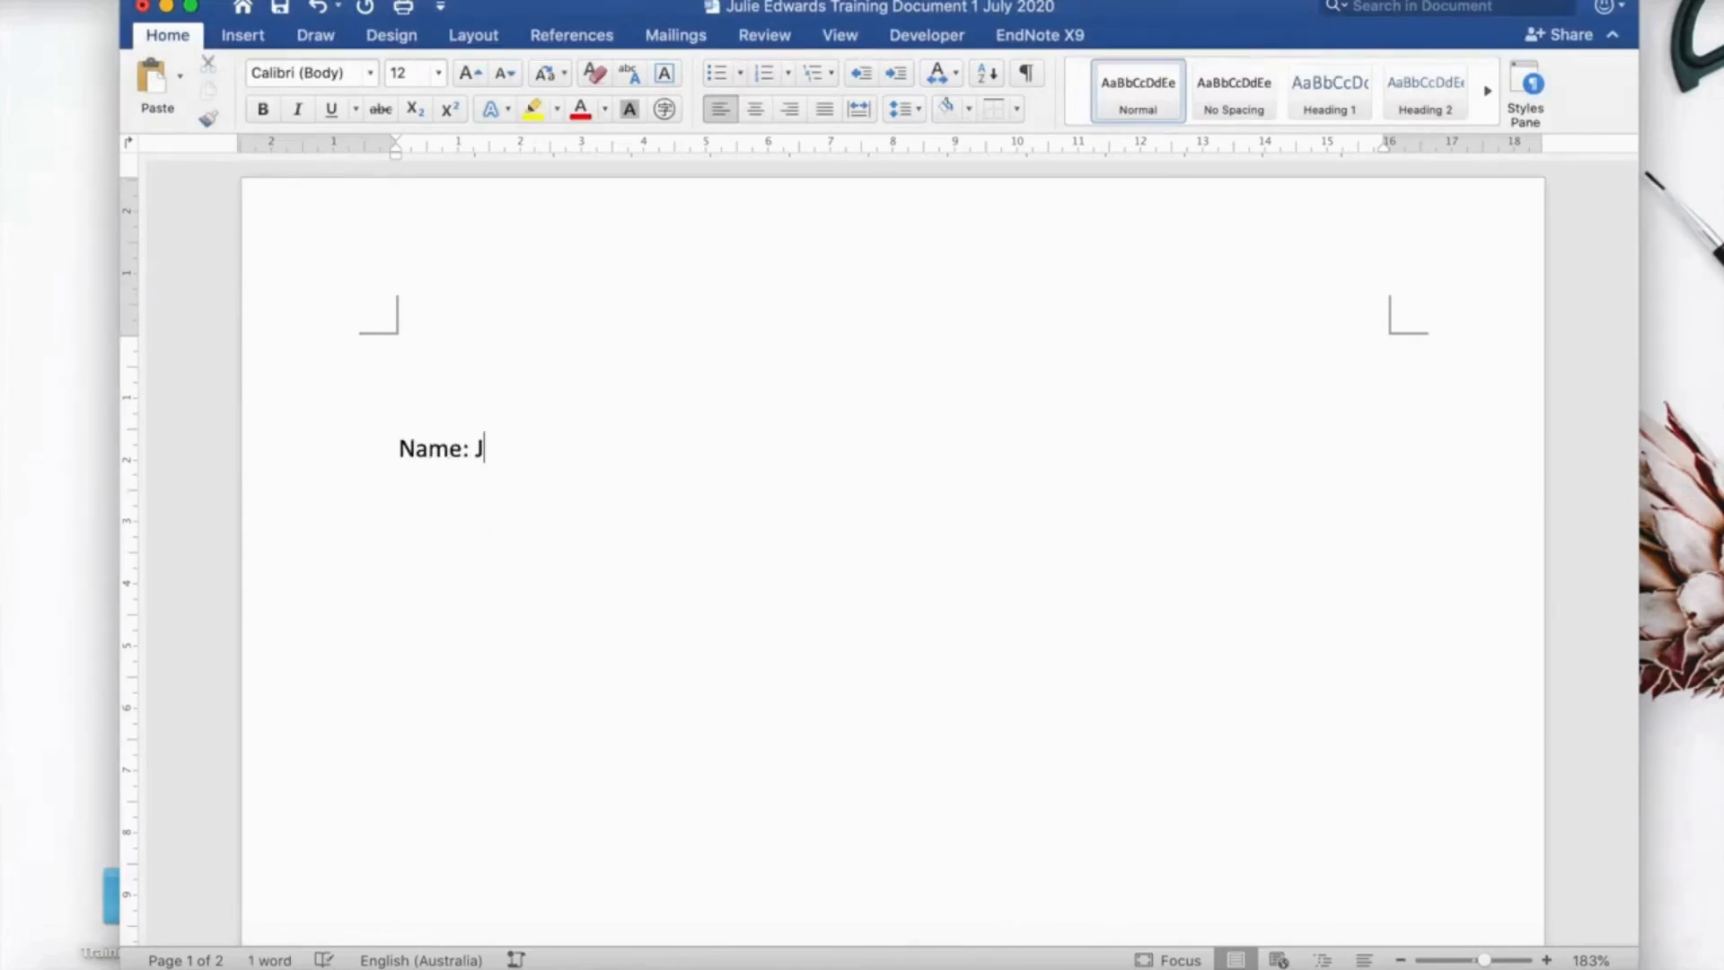
text(ulue)
key(BackSpace)
key(BackSpace)
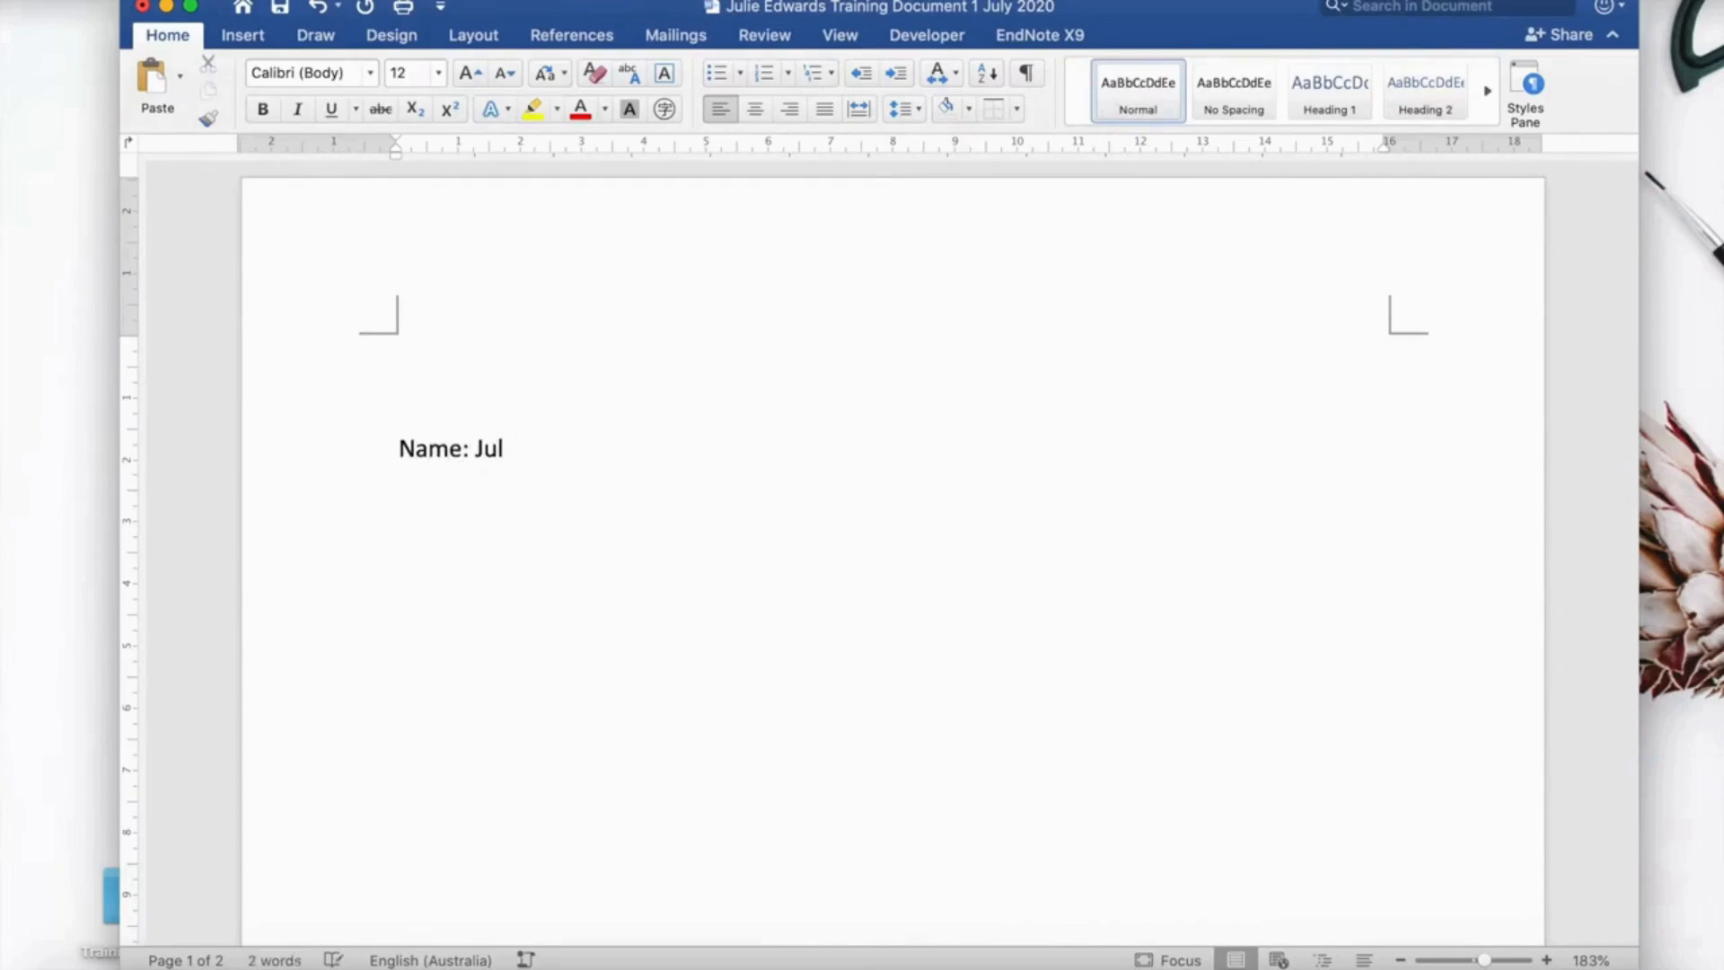
text(ie Ew)
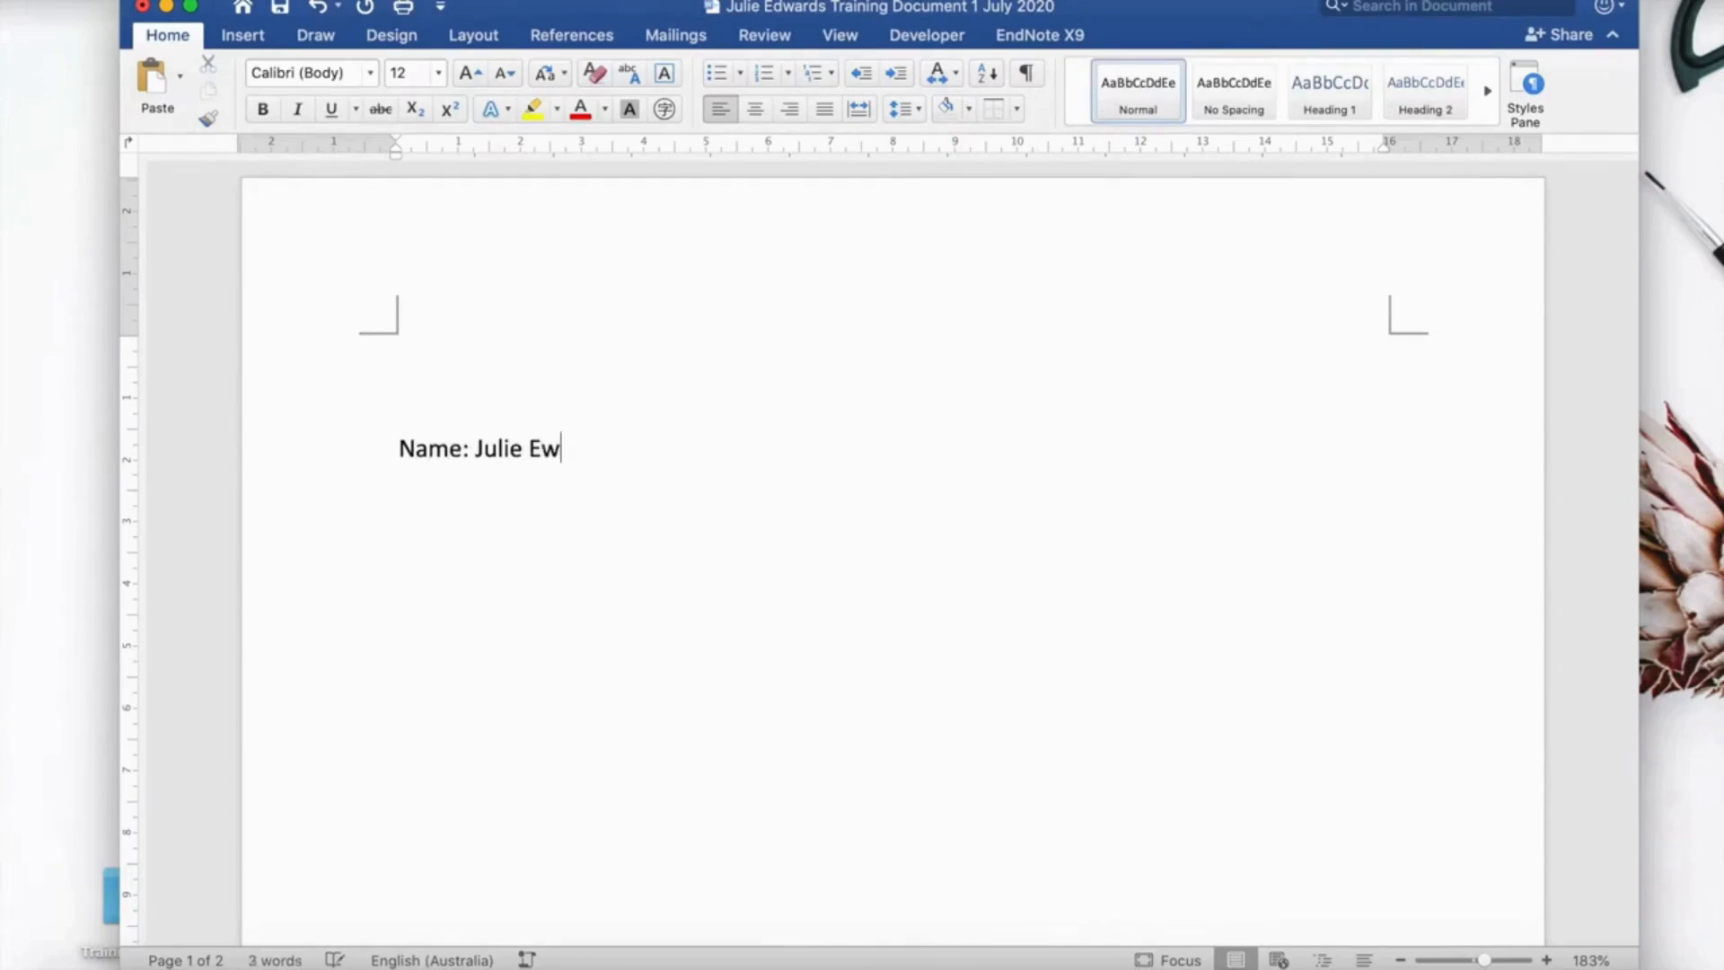
key(BackSpace)
text(dwards)
Add the lines 'Title: My Project' and 'Date: 1 July 2020' below it.
key(Return)
text(Ti)
key(BackSpace)
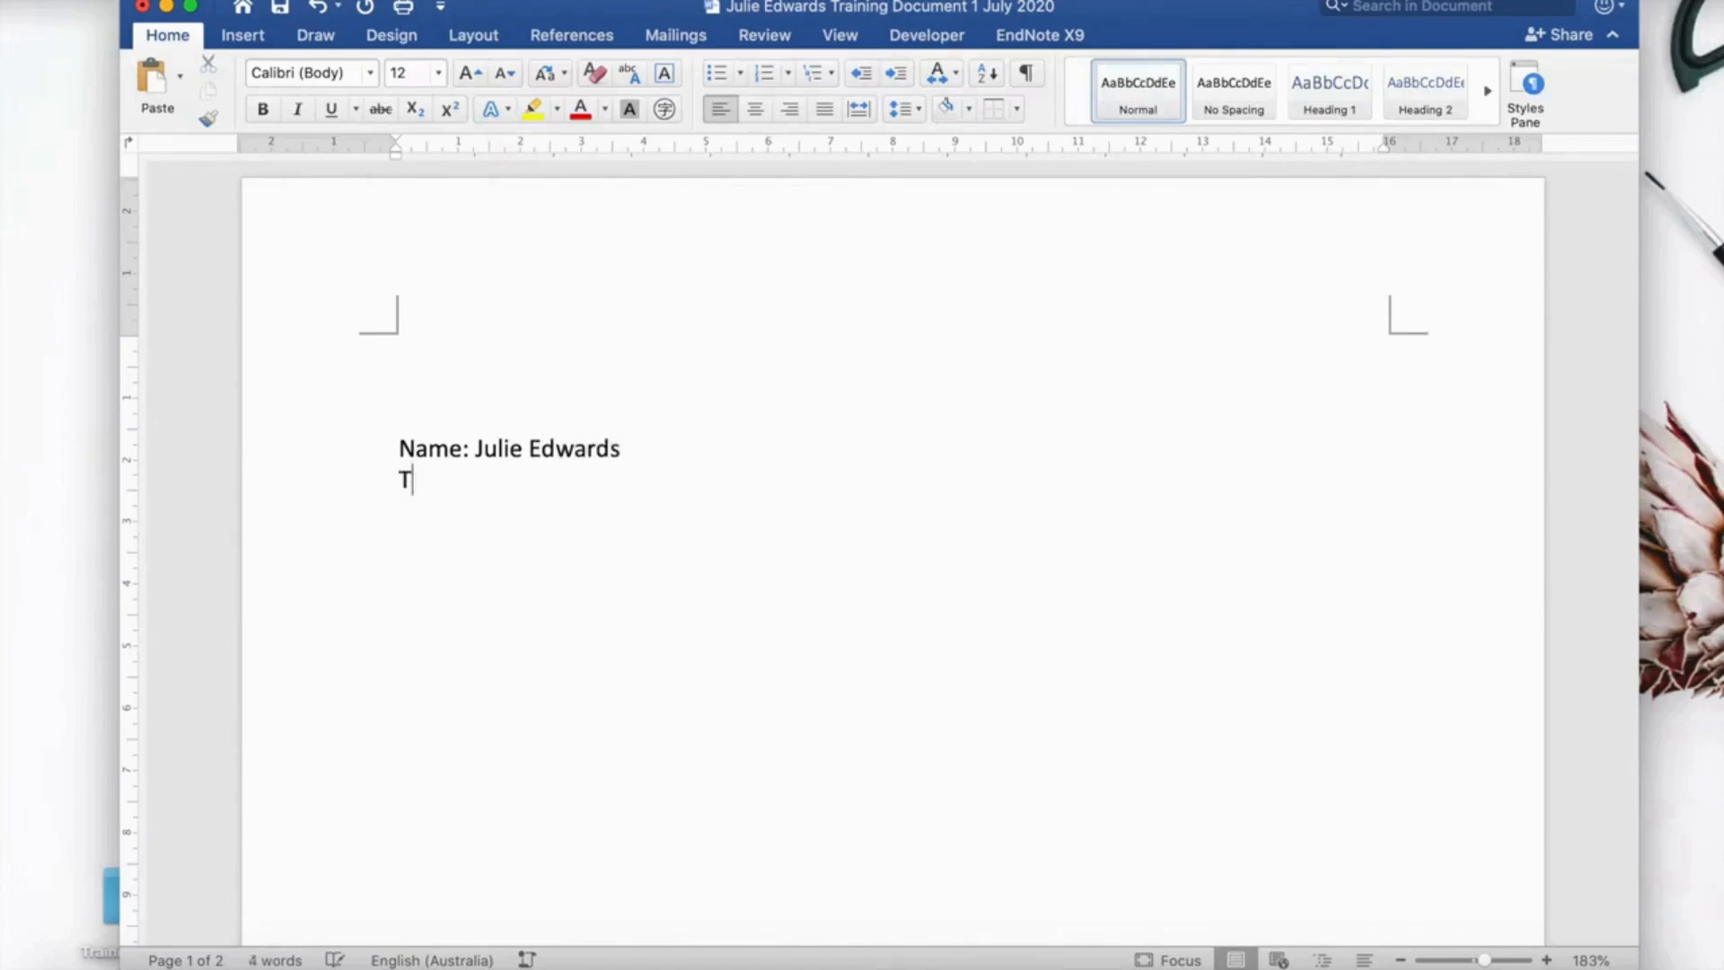
text(itle: My Project)
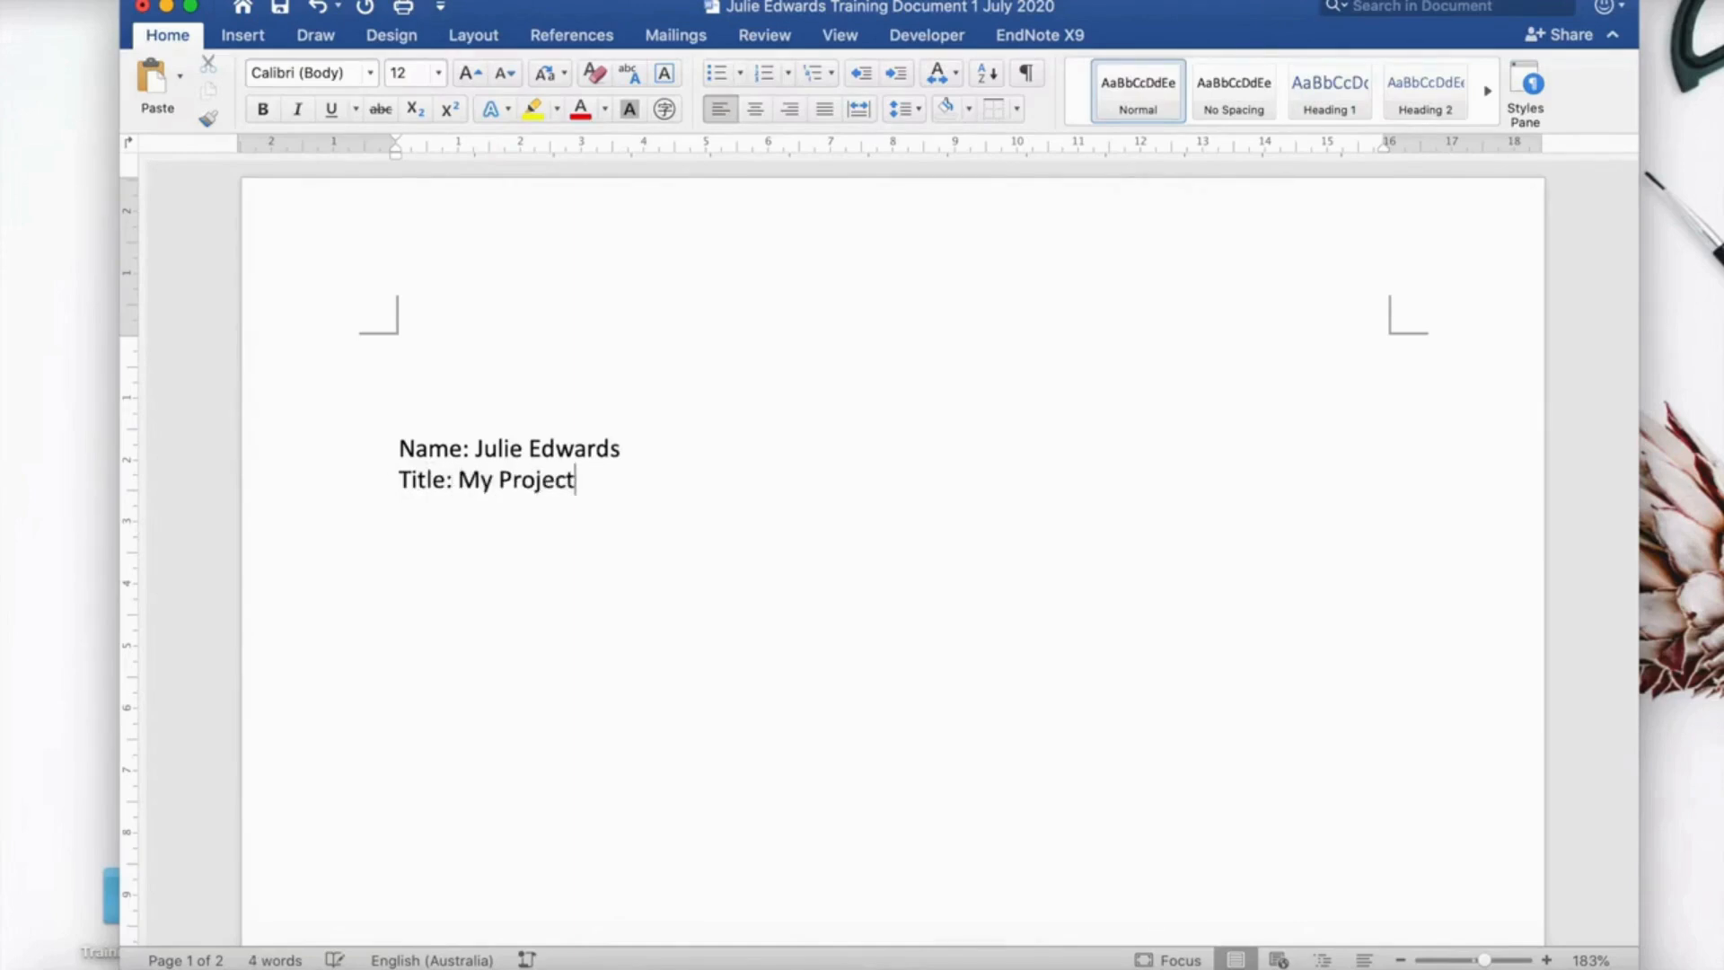
key(Return)
text(Date: 1 July 2)
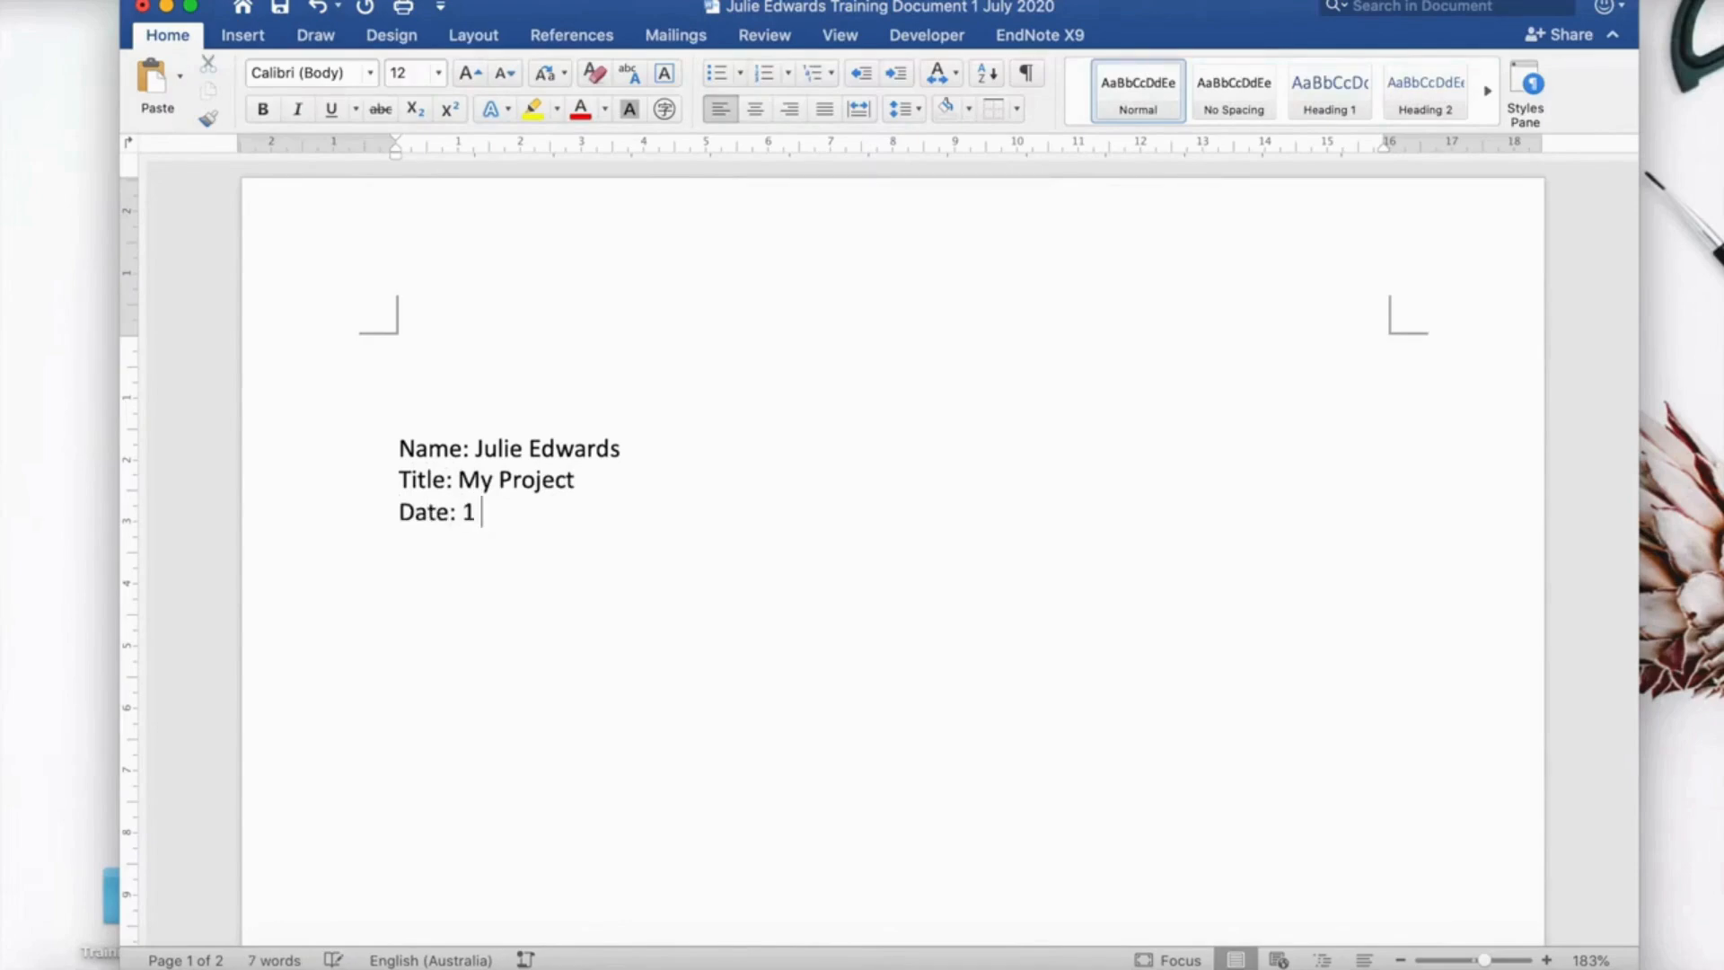
text(020)
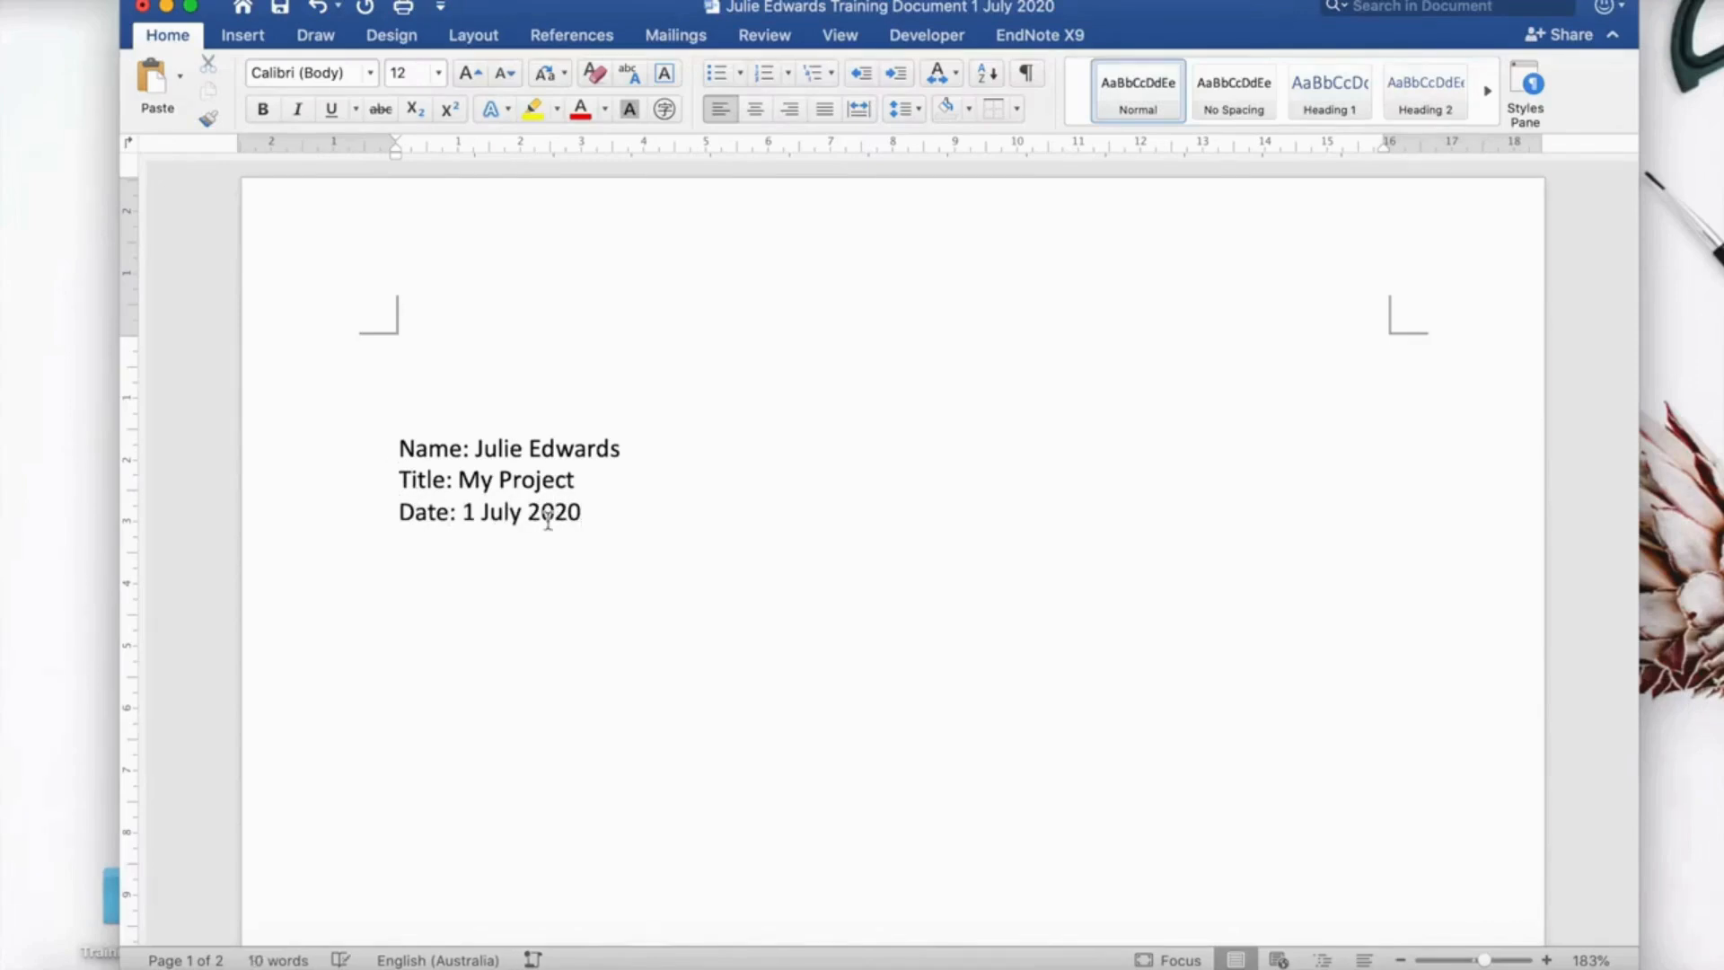
Remove the extra numeric date 1/7/2020 typed after the Date line.
click(605, 511)
text(1/7)
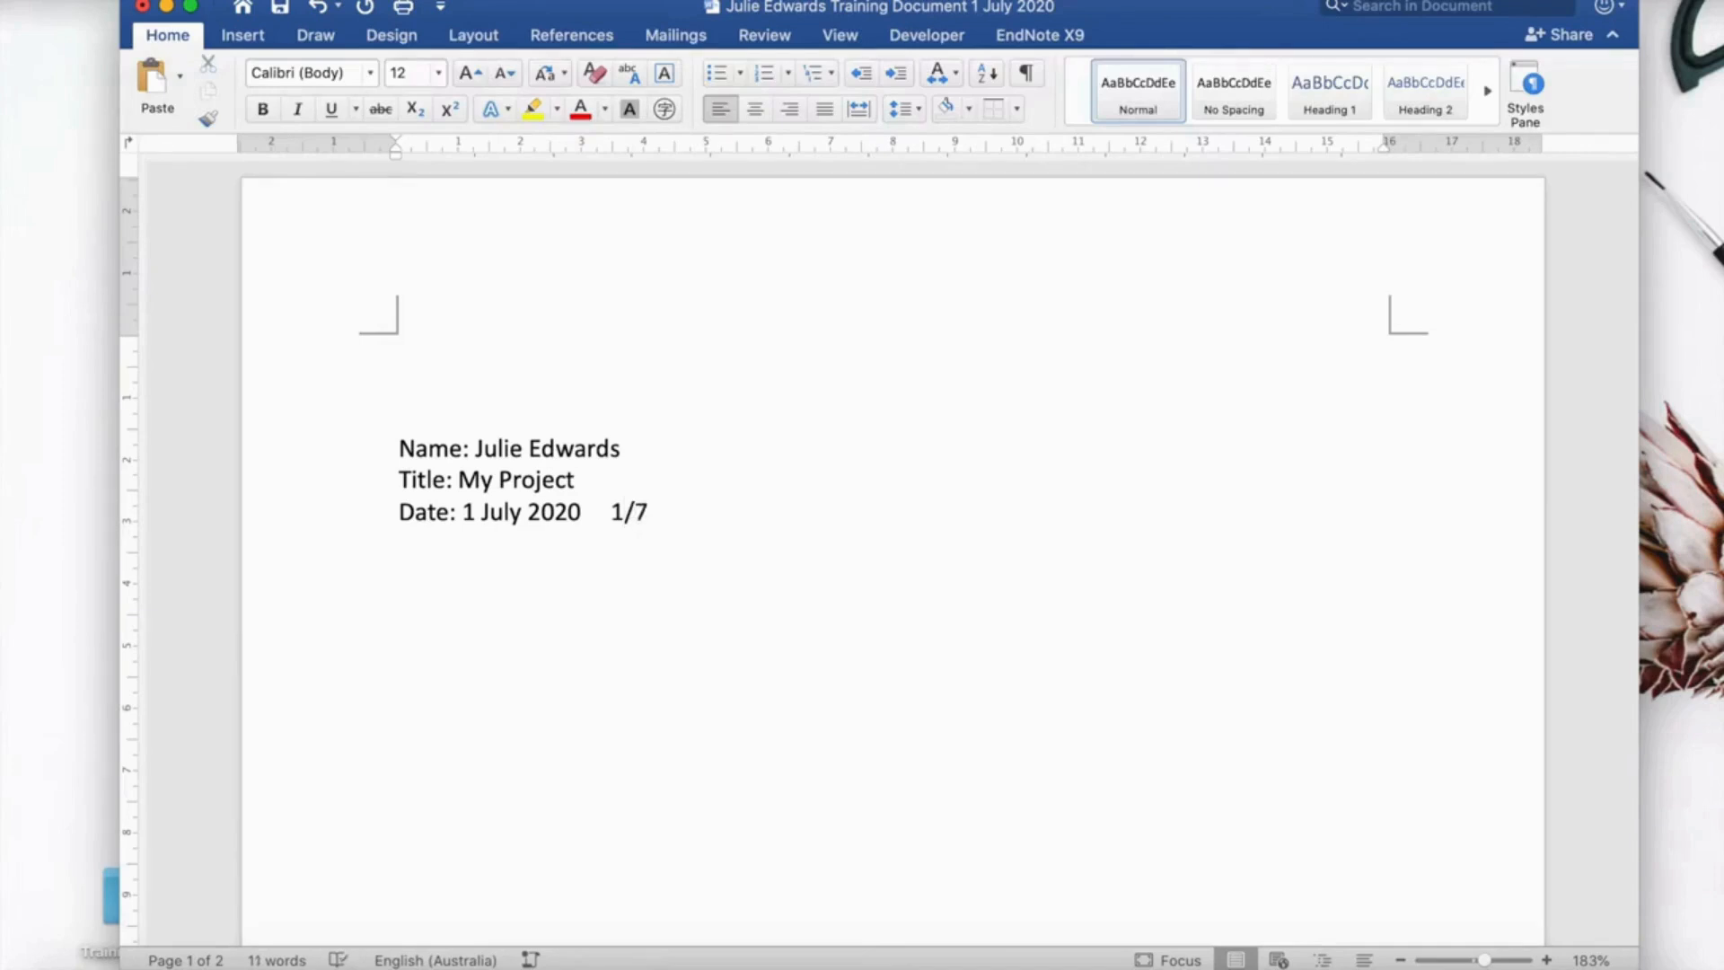
text(/2020)
key(BackSpace)
key(BackSpace)
key(BackSpace)
key(BackSpace)
key(BackSpace)
key(BackSpace)
key(BackSpace)
key(BackSpace)
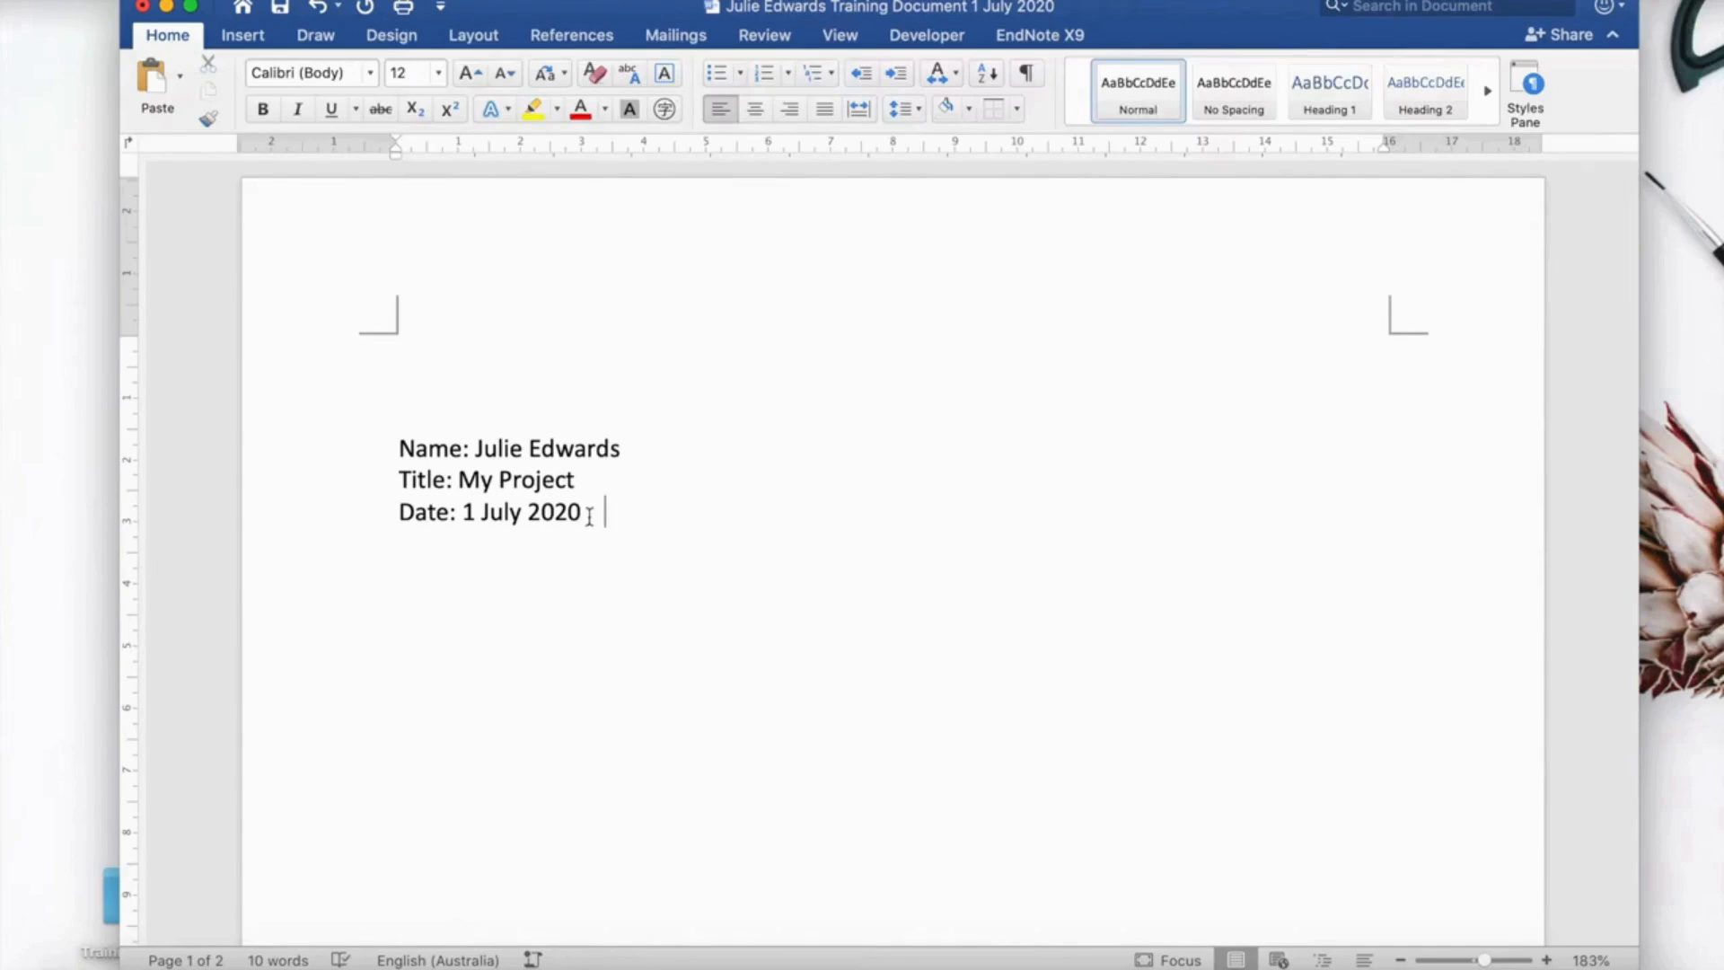
click(401, 447)
Try centre and right alignment on the three info lines, then return them to left.
drag(401, 447, 479, 512)
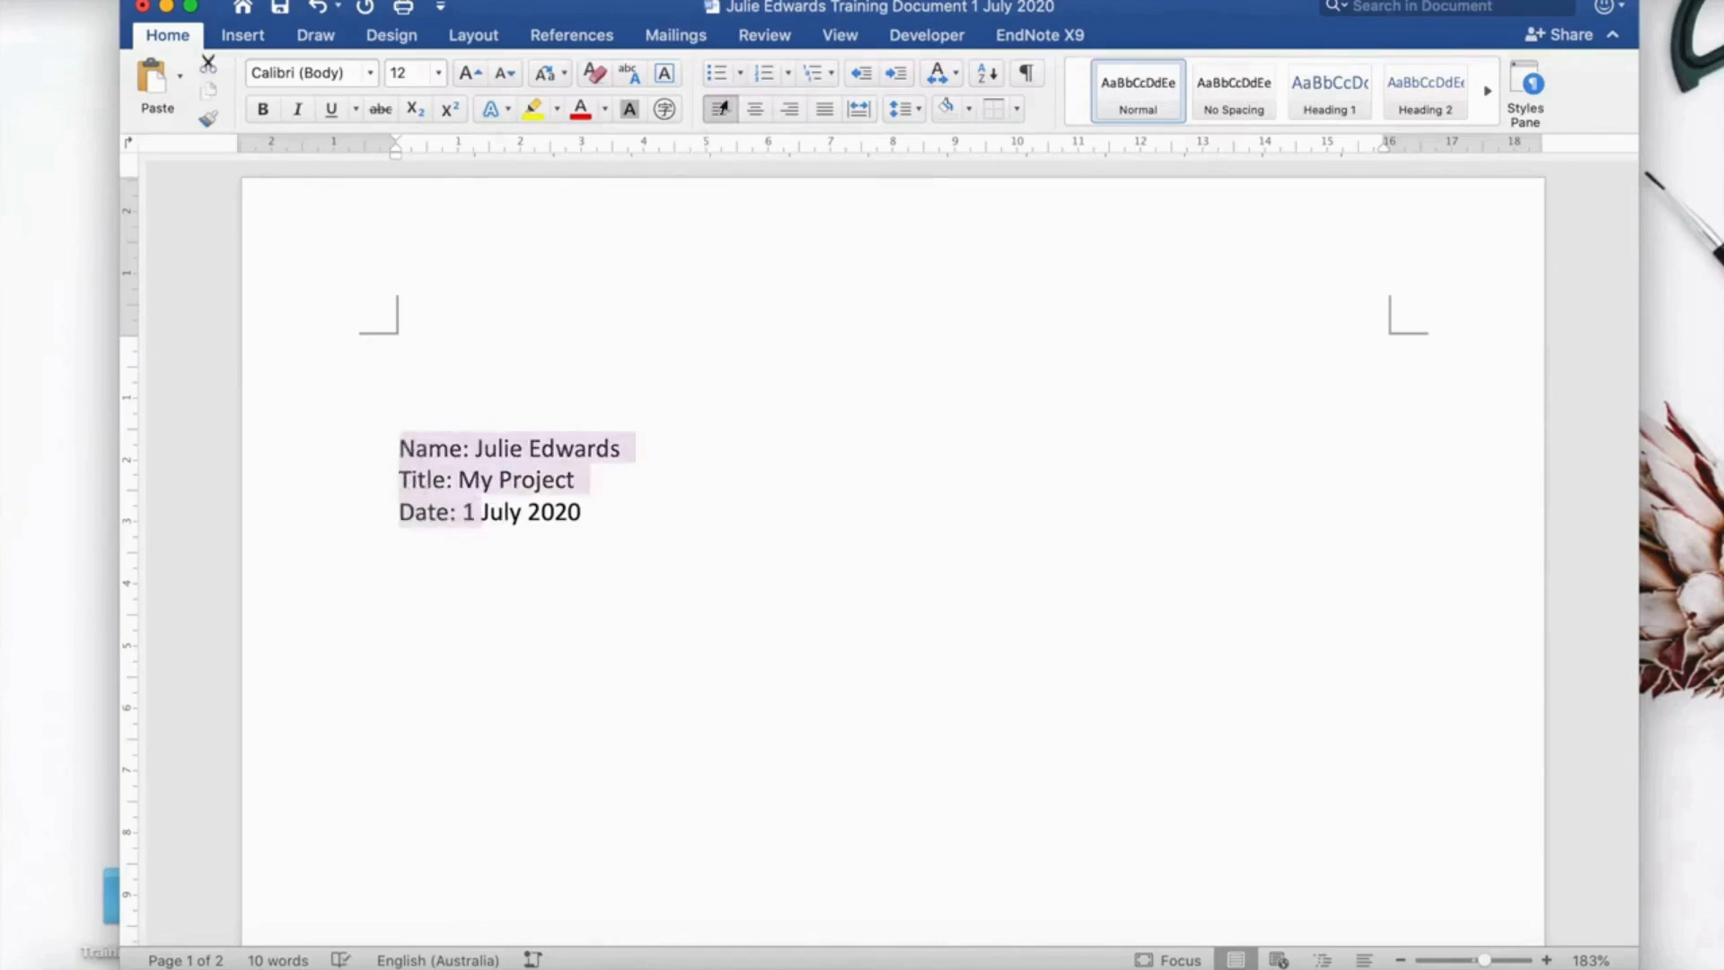
click(757, 110)
click(791, 117)
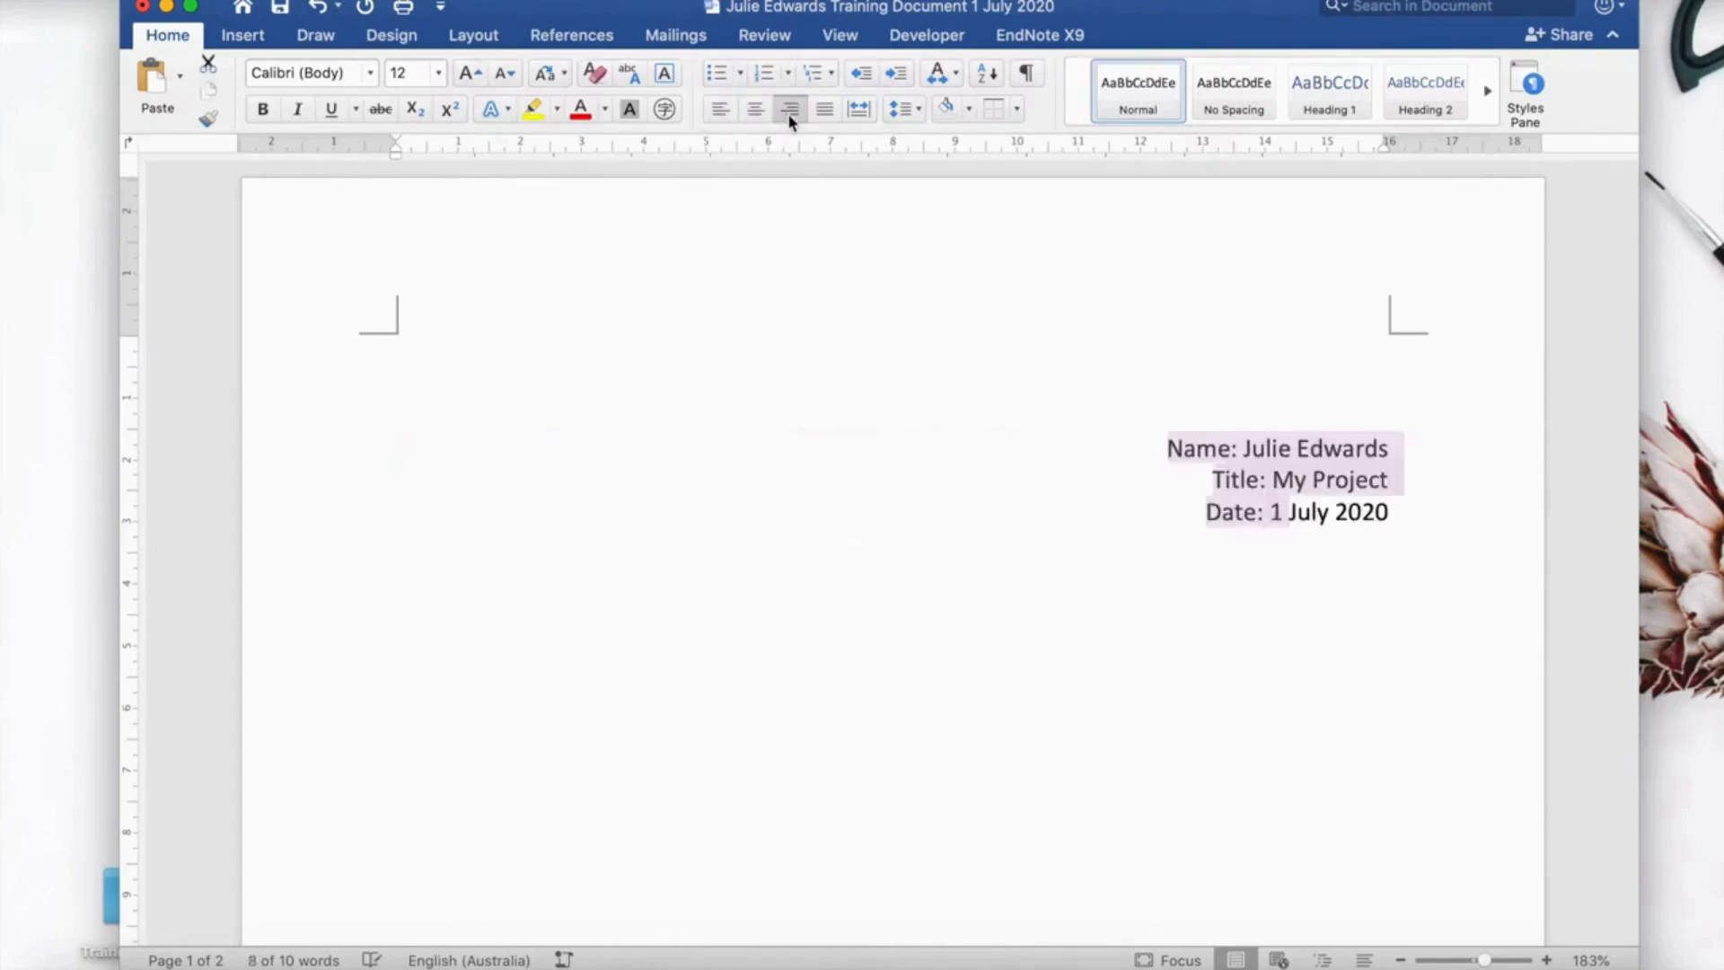
click(724, 112)
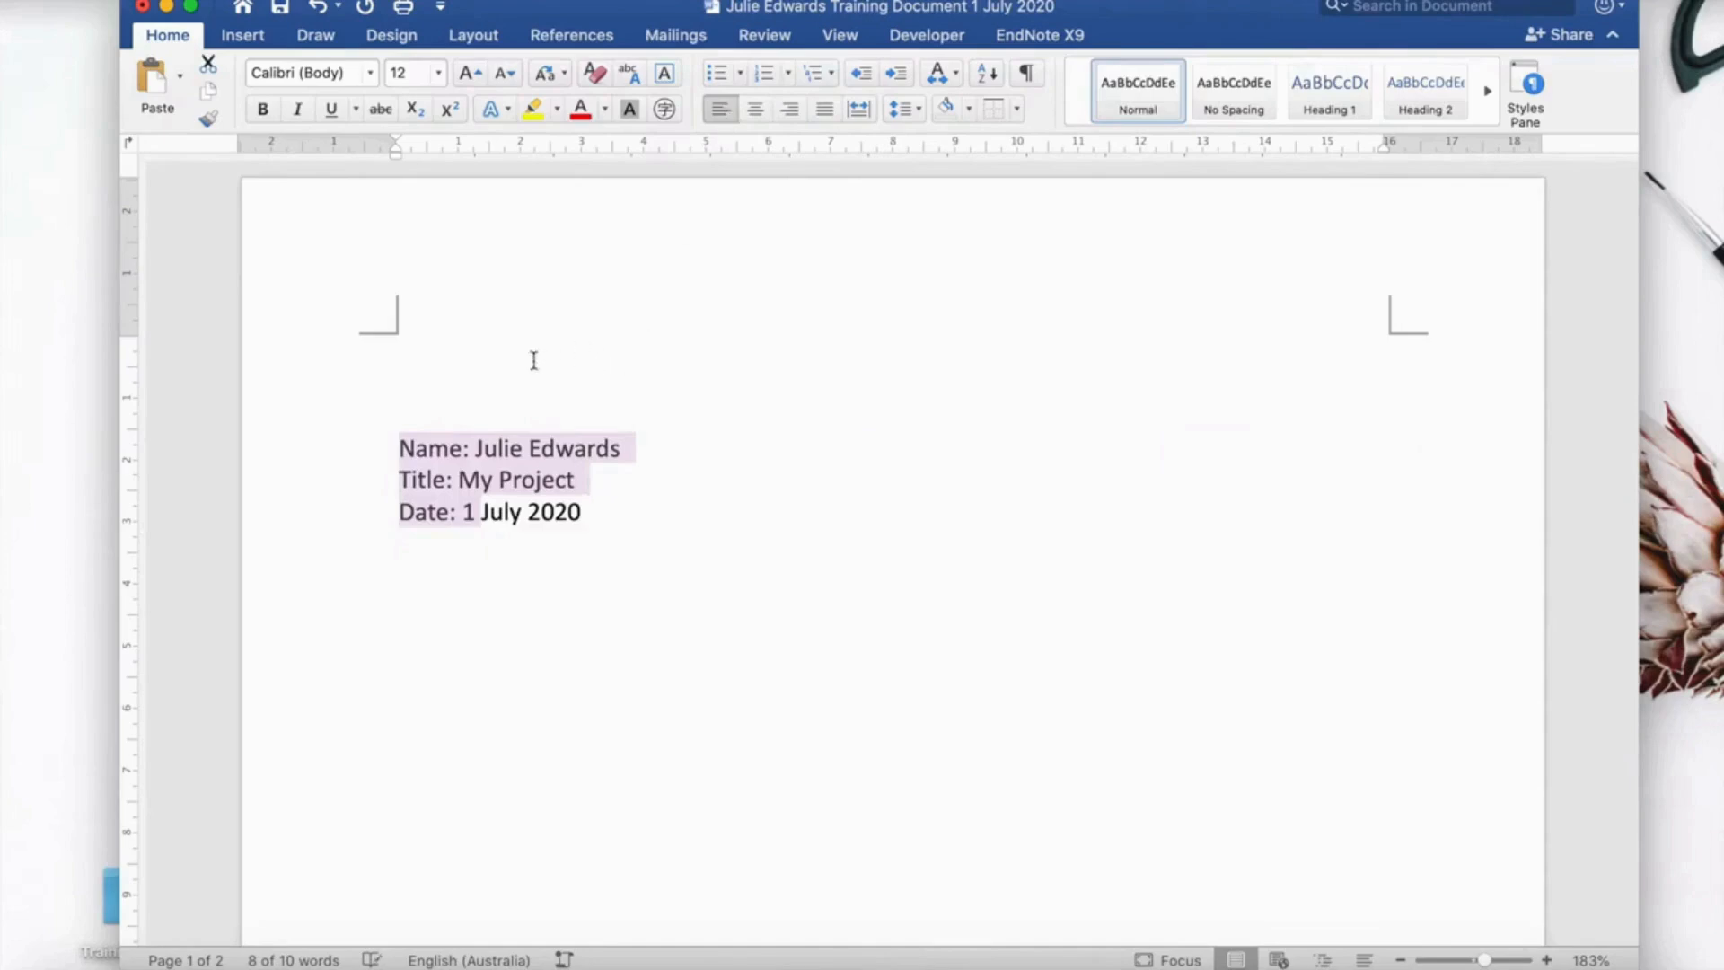
Add a blank line above the info lines, then remove all three from the page.
click(407, 408)
key(Return)
key(Return)
key(Return)
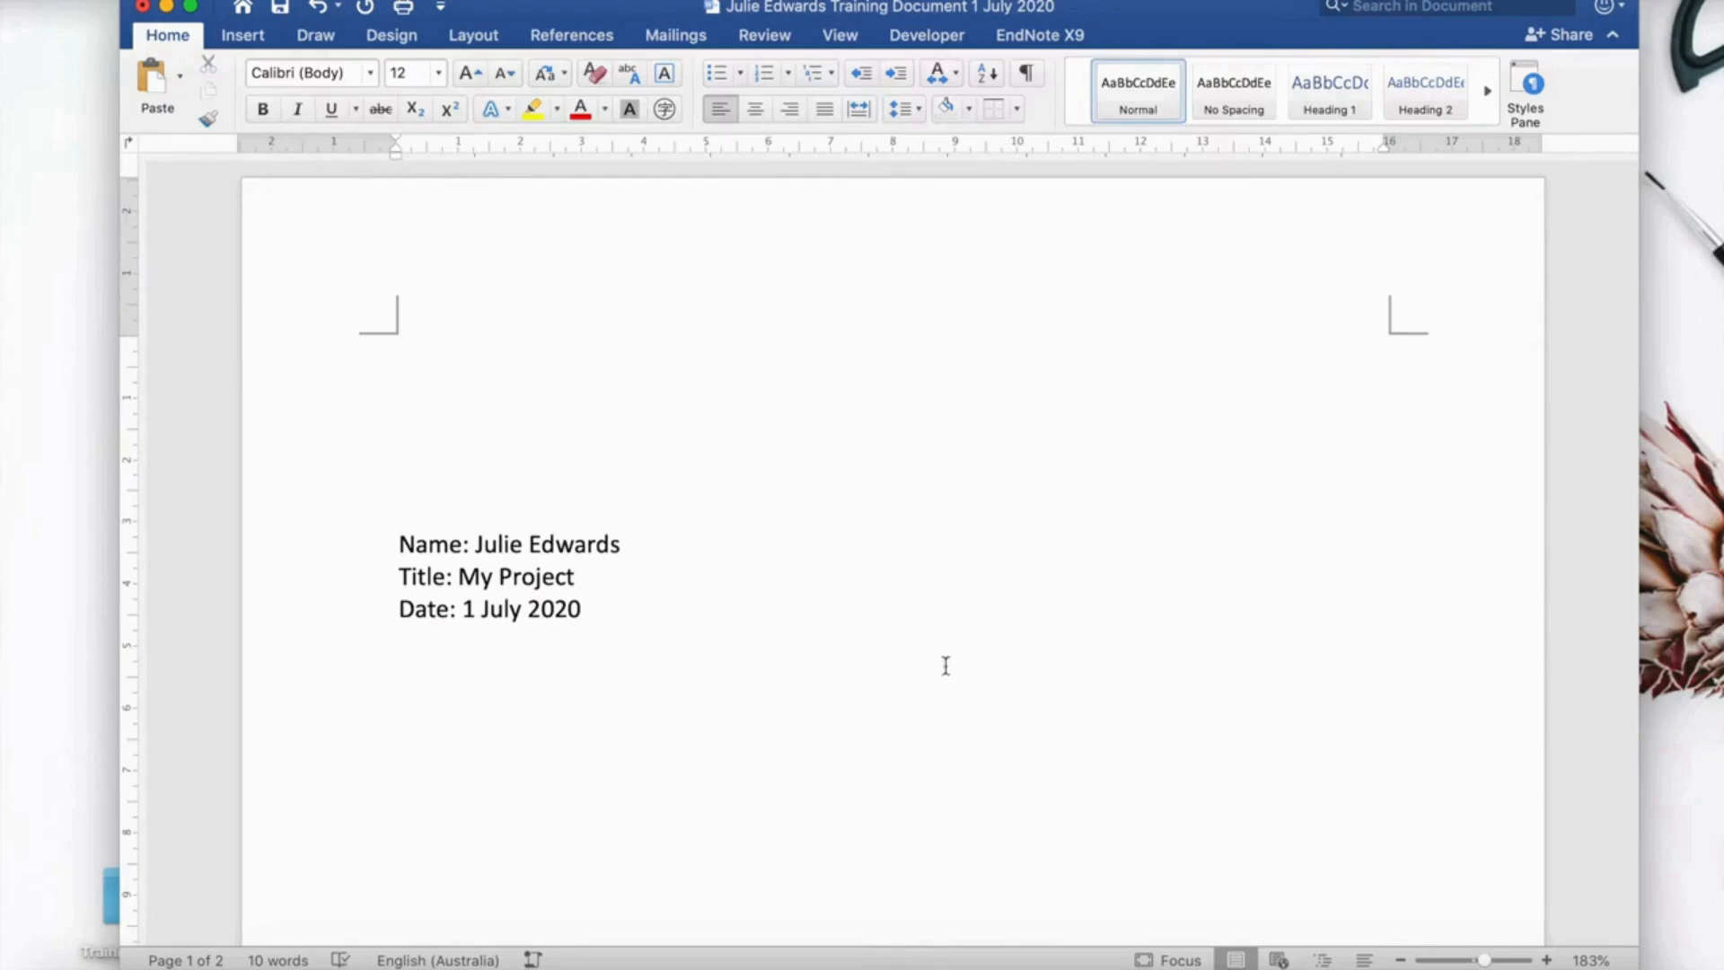
drag(596, 612, 416, 561)
key(super+c)
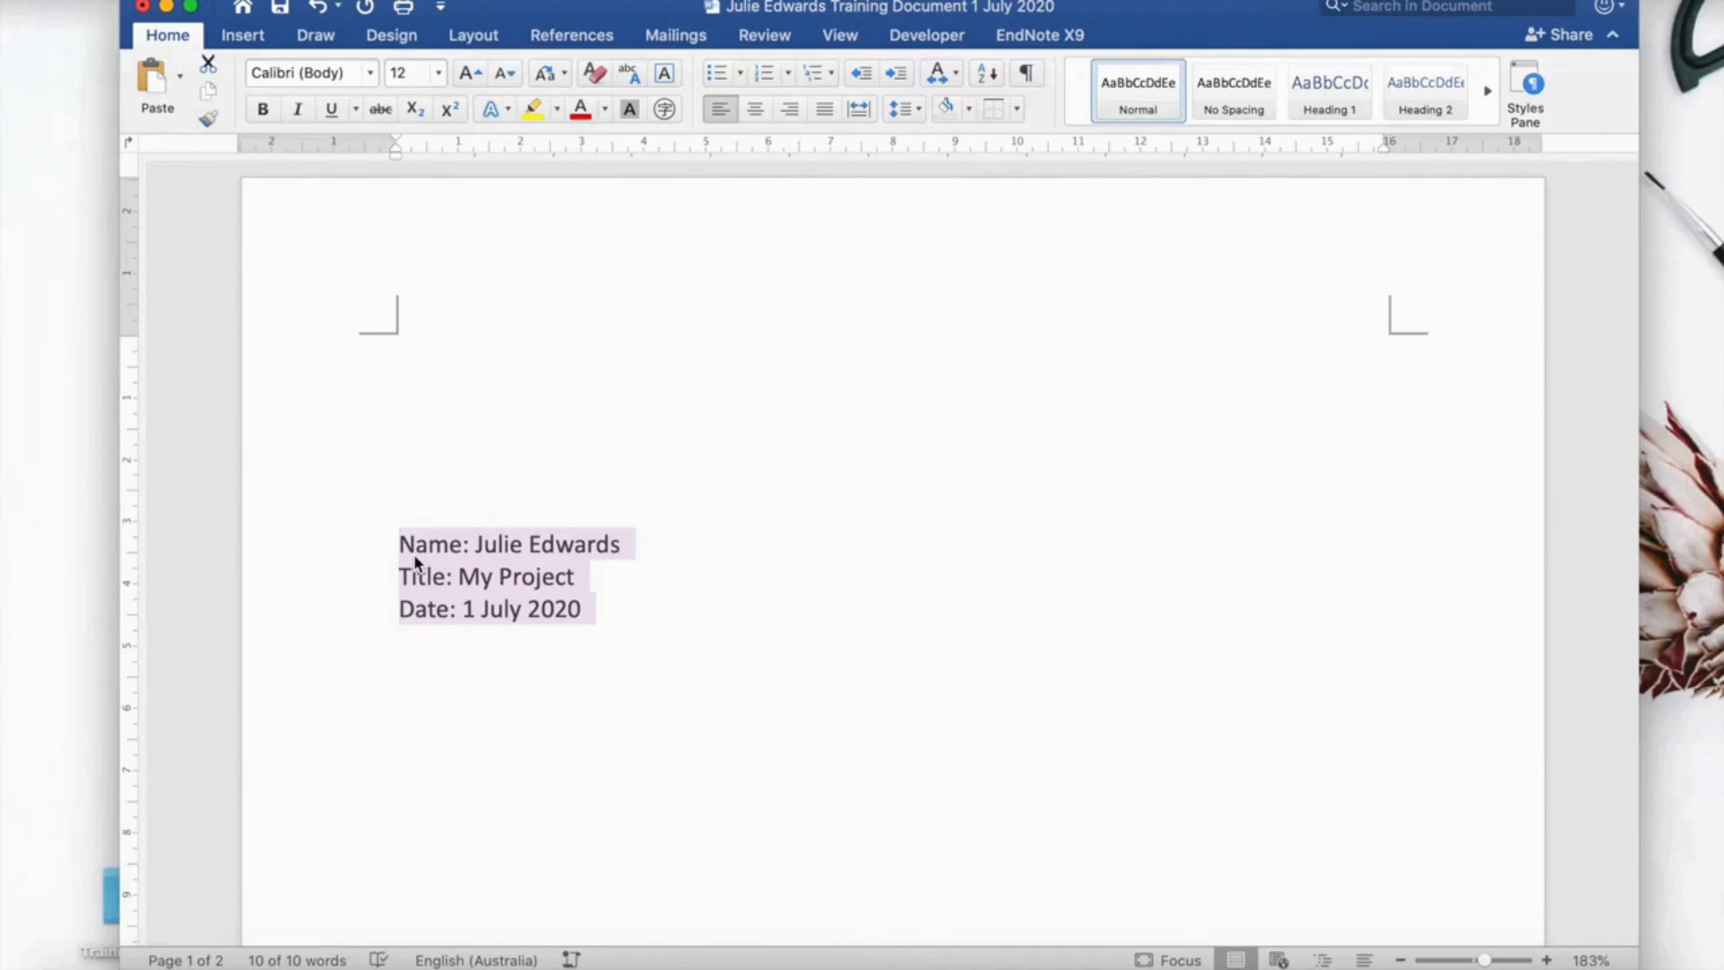
key(BackSpace)
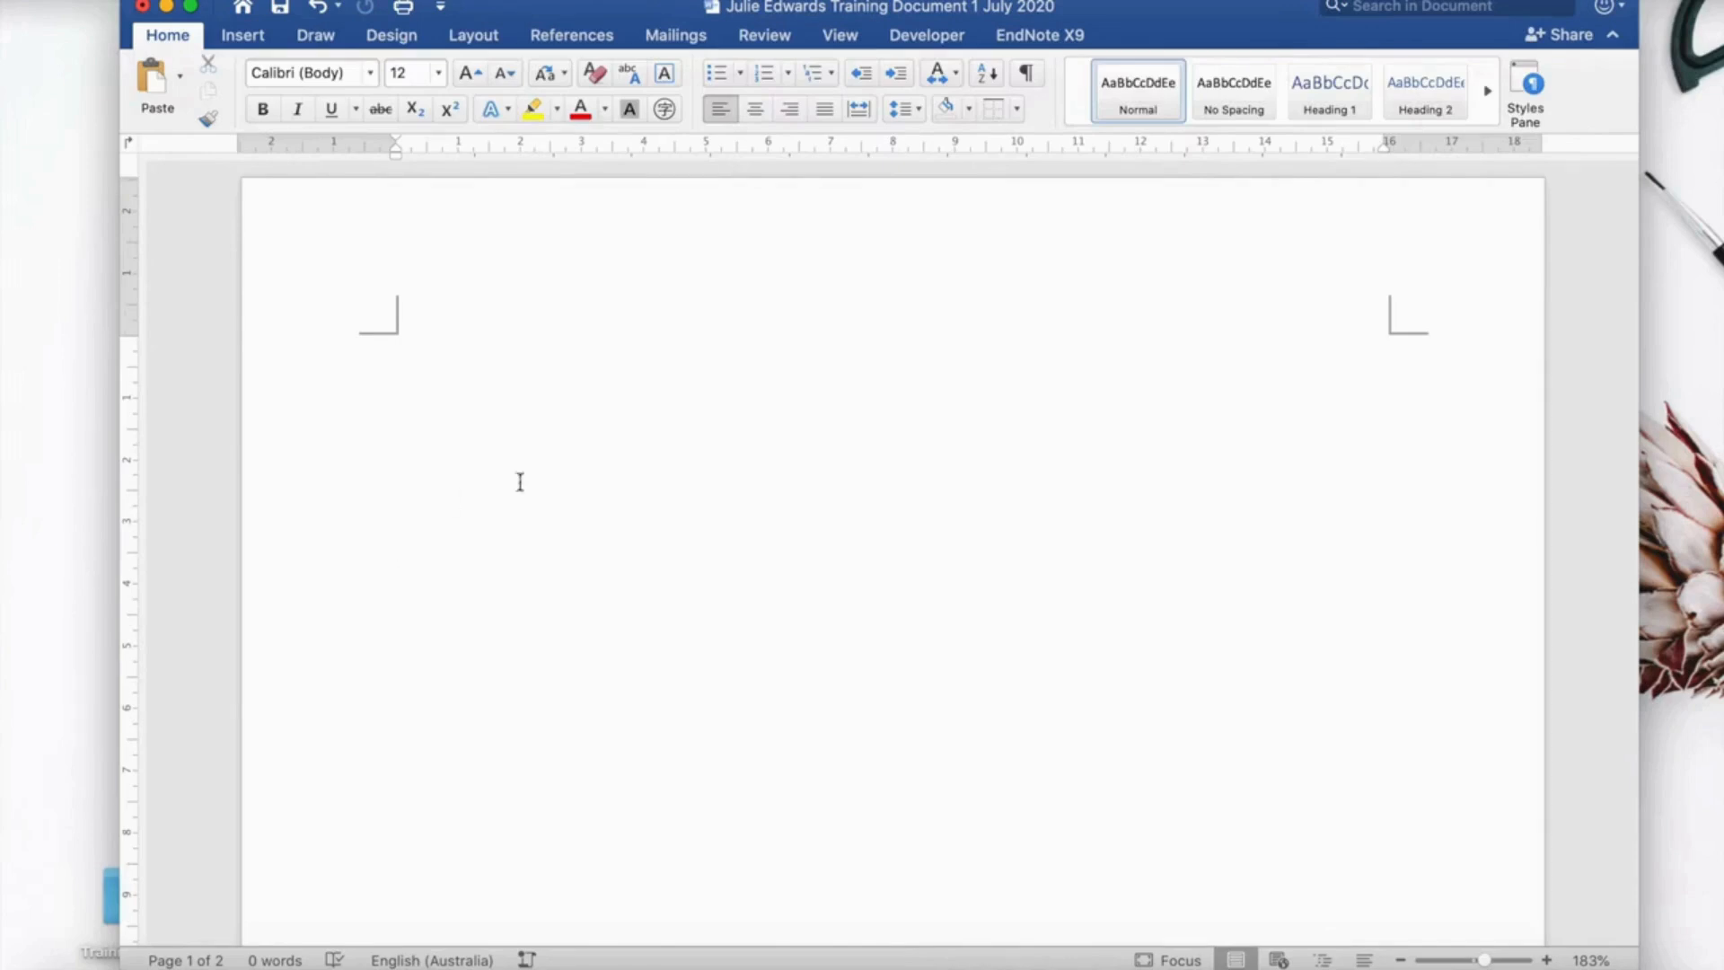
click(243, 40)
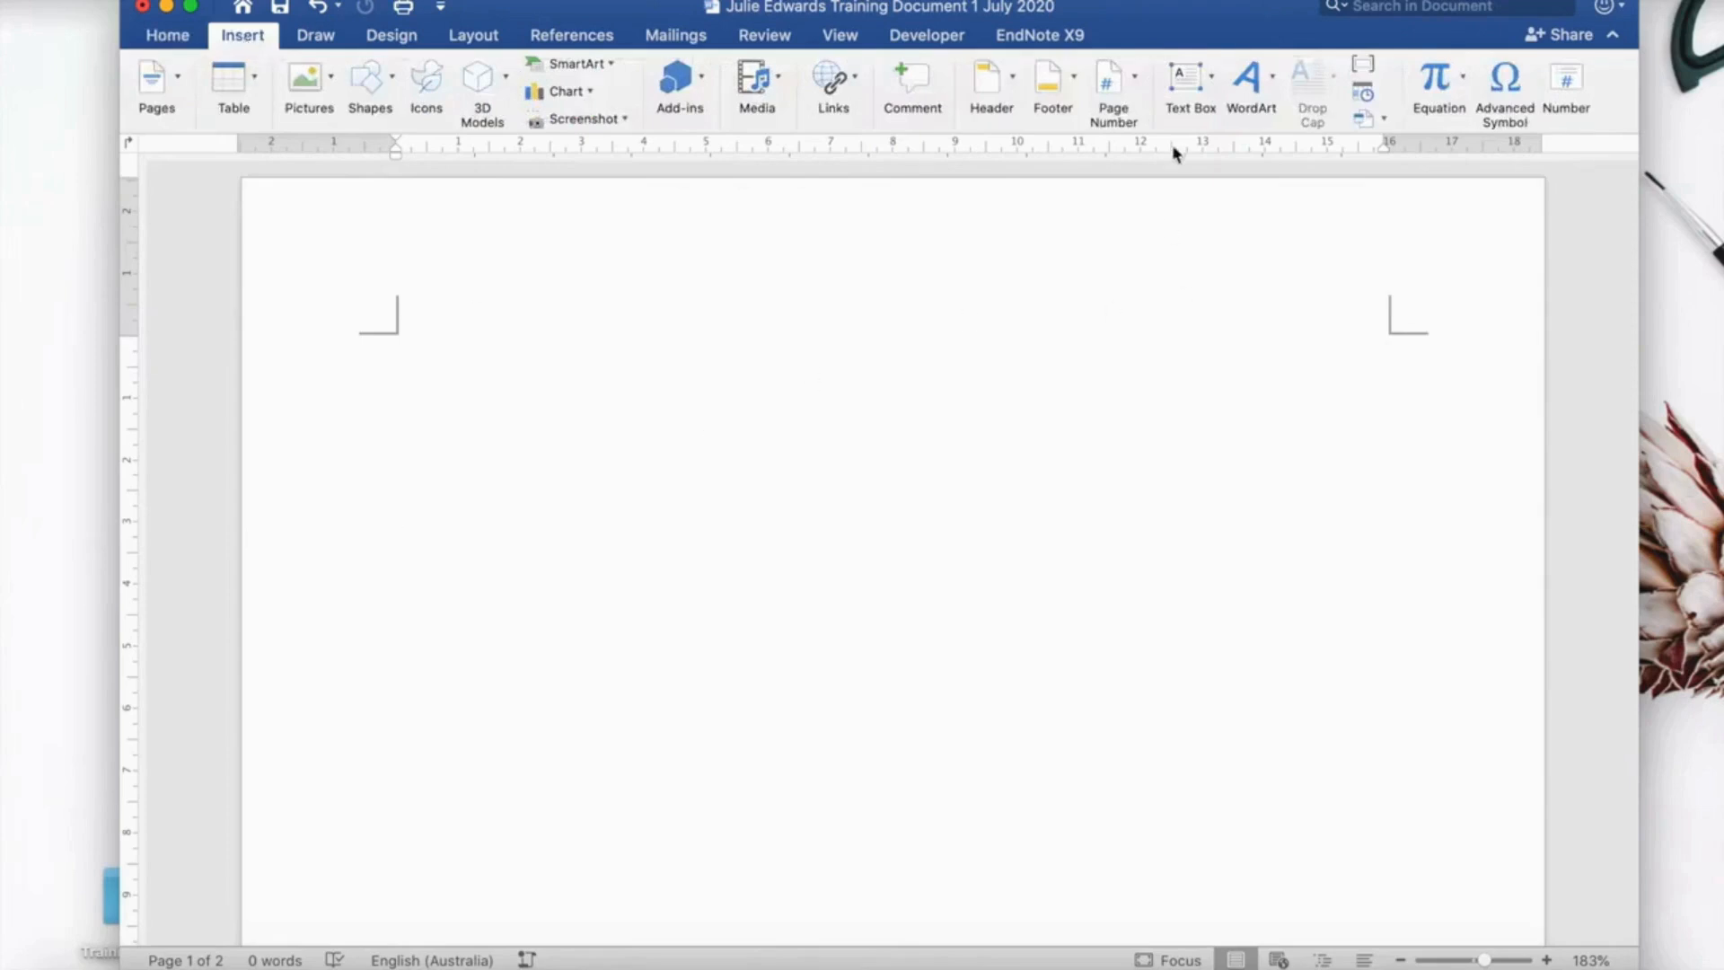
Draw a text box, paste the three info lines into it, and trim its height to 2.1 cm.
click(1190, 79)
click(1231, 120)
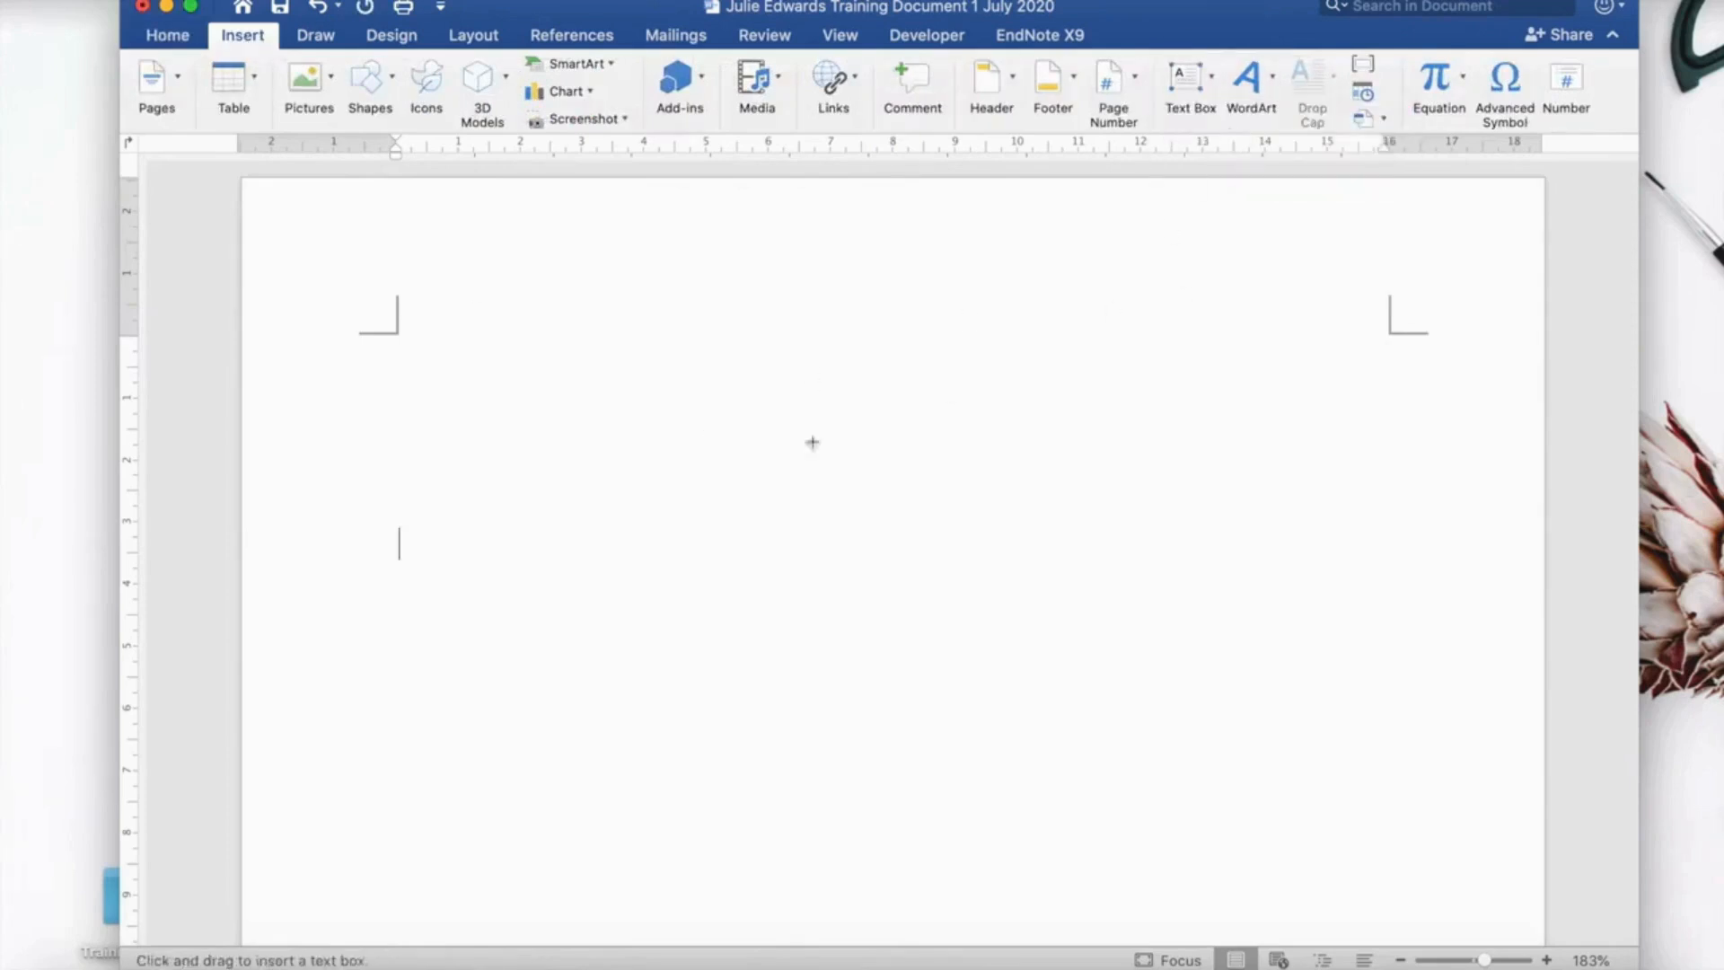
mouse_move(626, 414)
mouse_down()
mouse_move(1008, 412)
mouse_move(1077, 551)
mouse_move(1086, 614)
mouse_up()
click(646, 455)
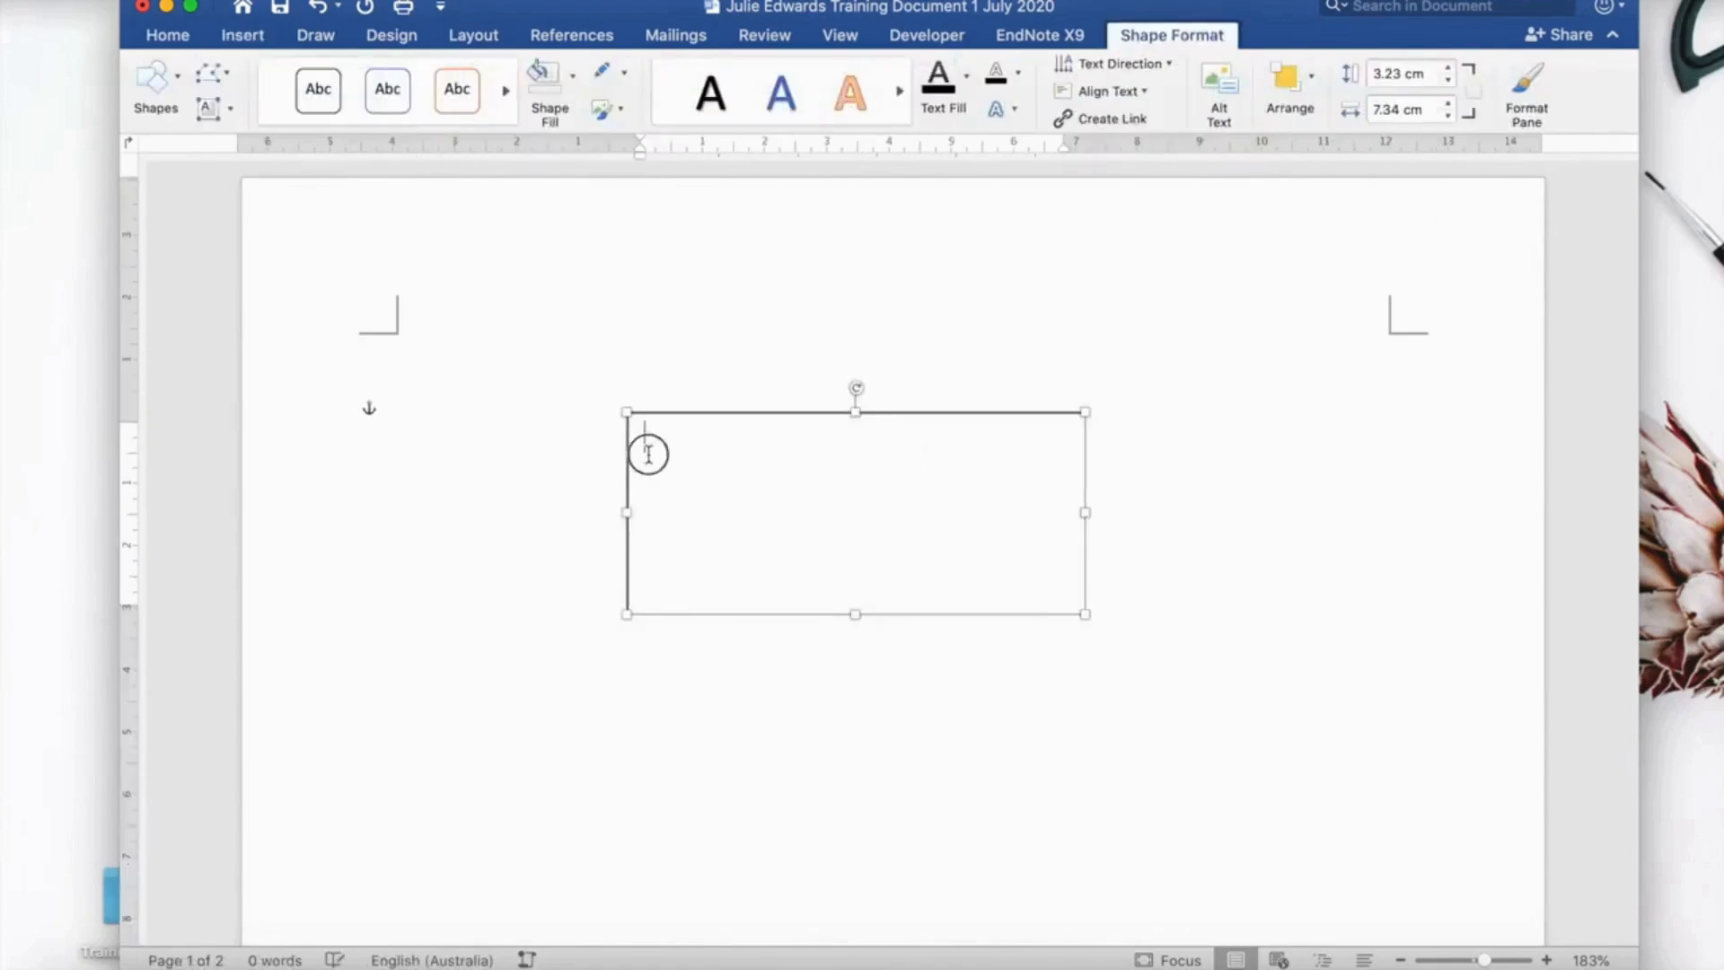
key(super+v)
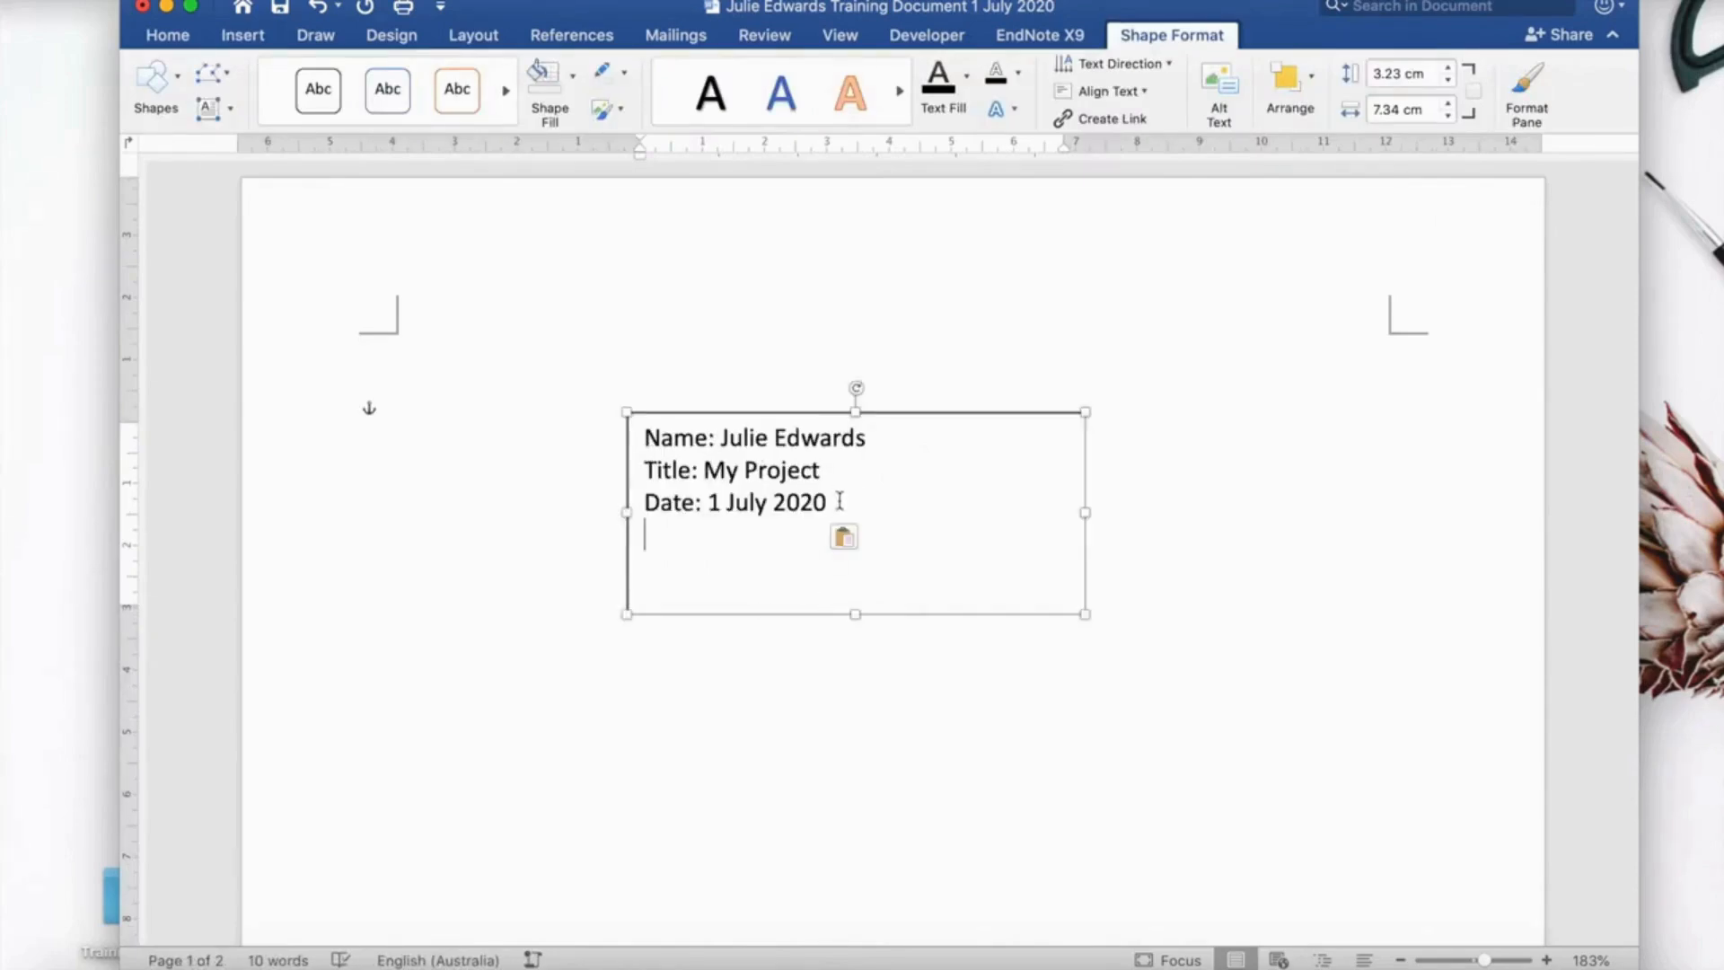
drag(858, 616, 849, 546)
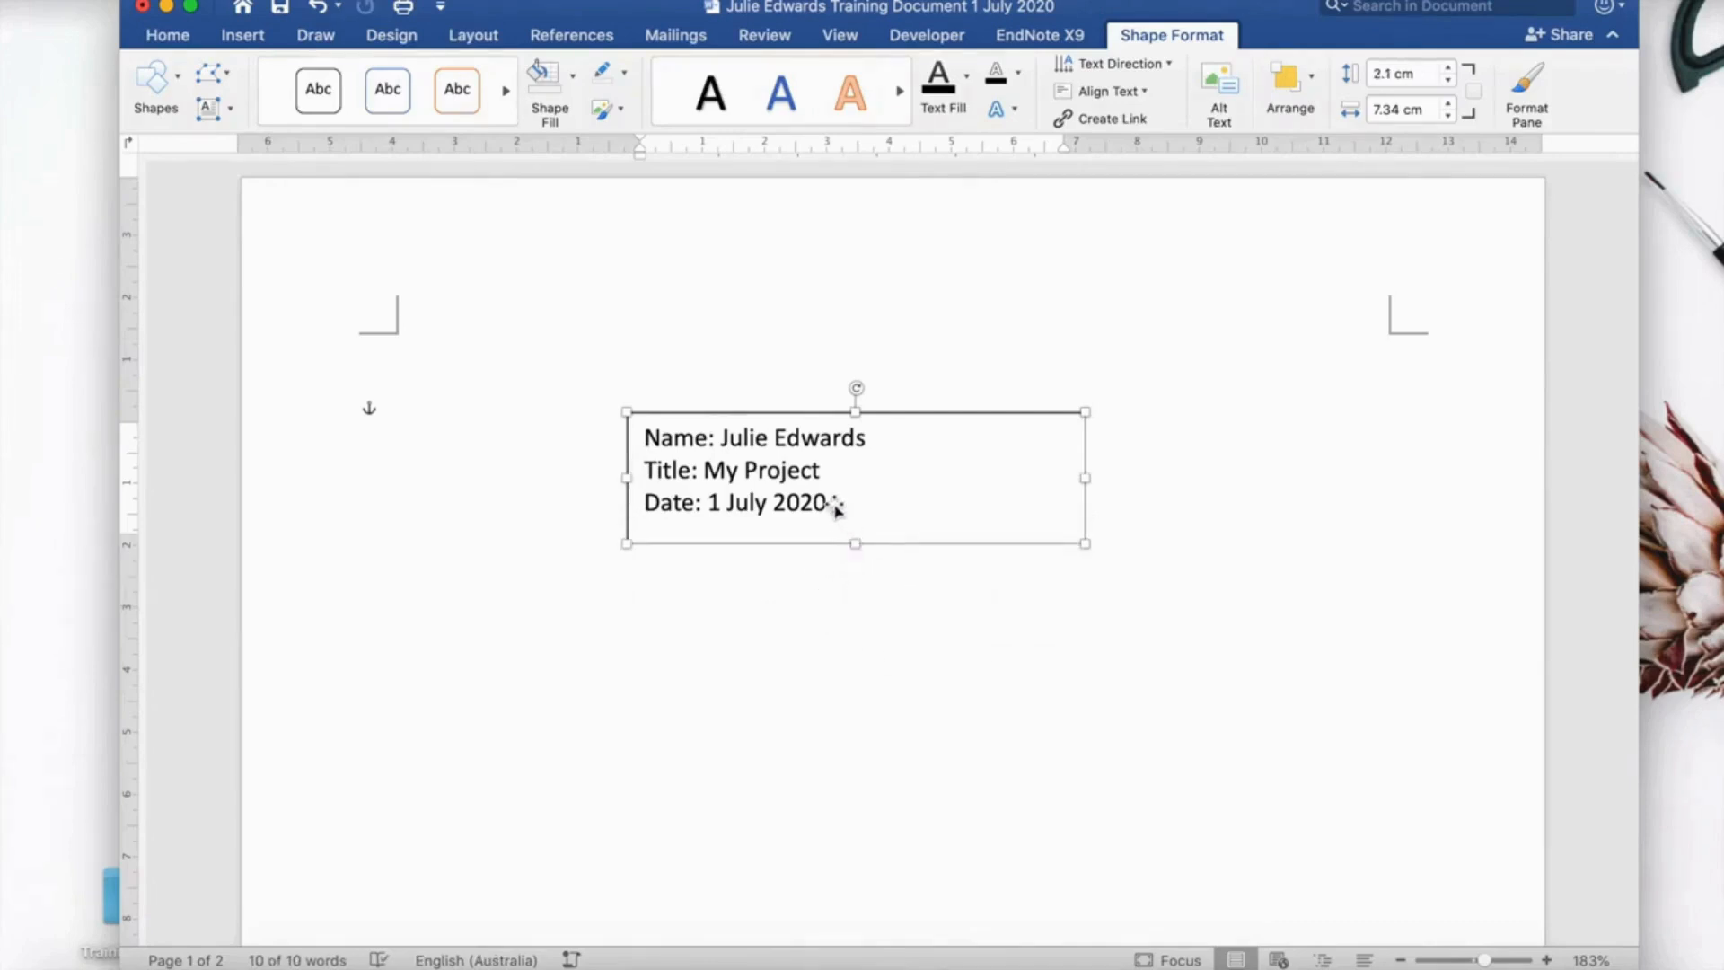
click(835, 507)
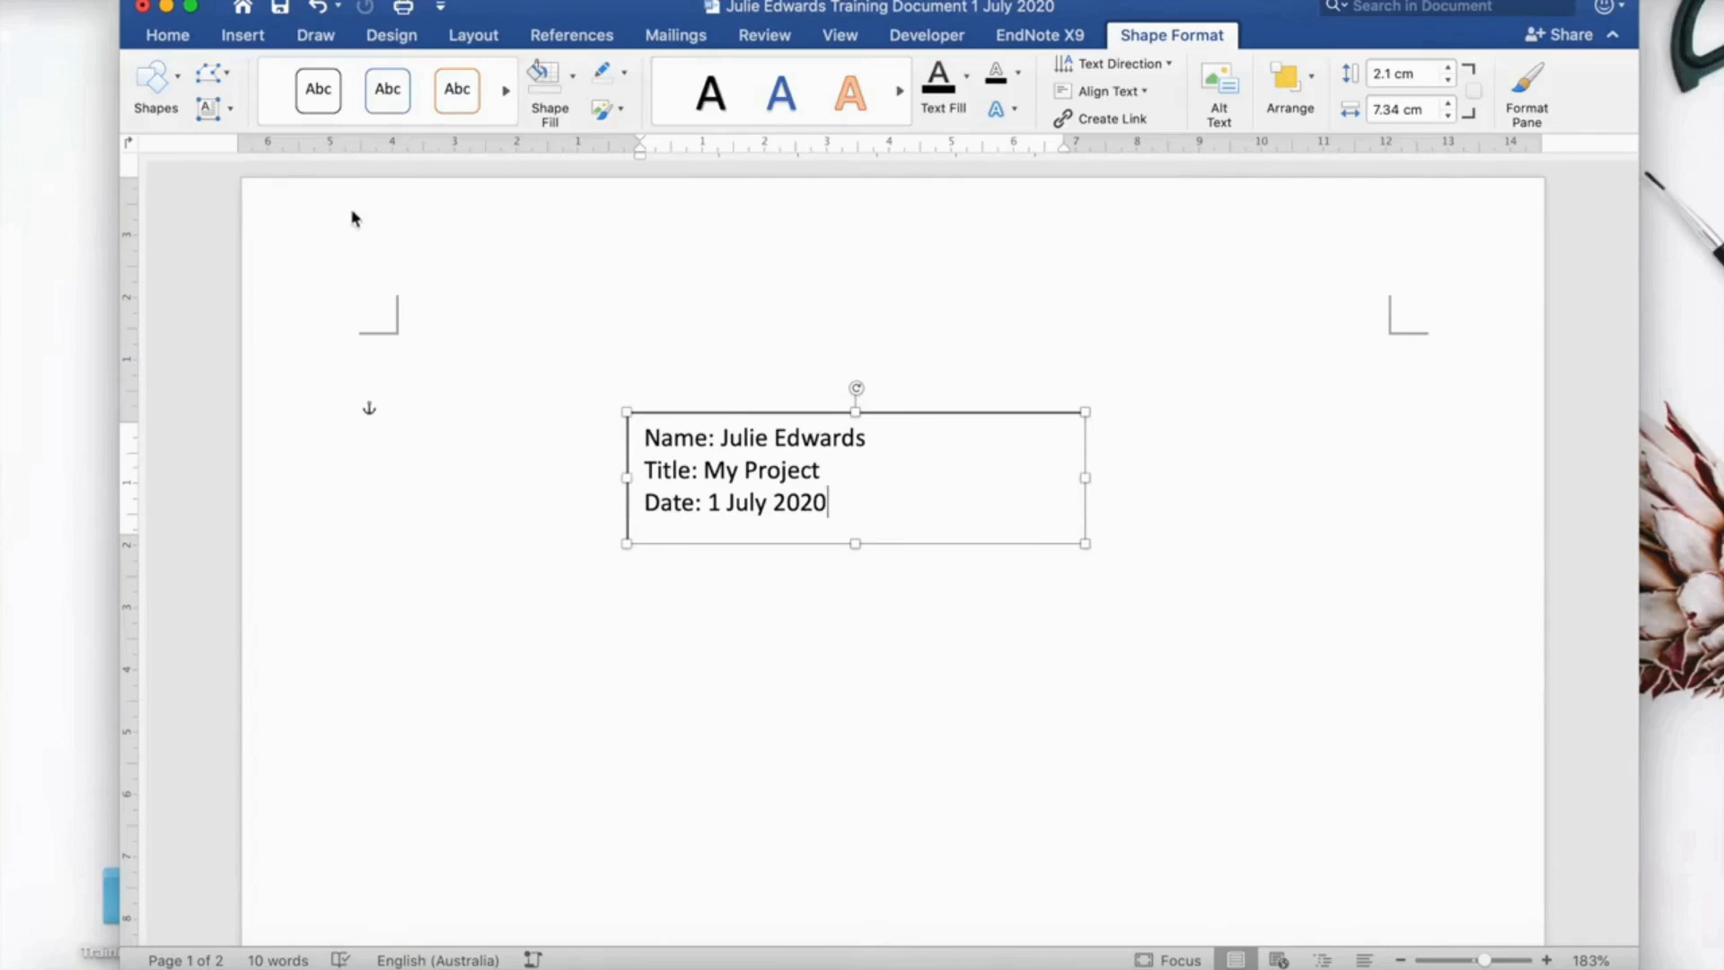
Set the three lines in the text box to 16 pt.
click(166, 38)
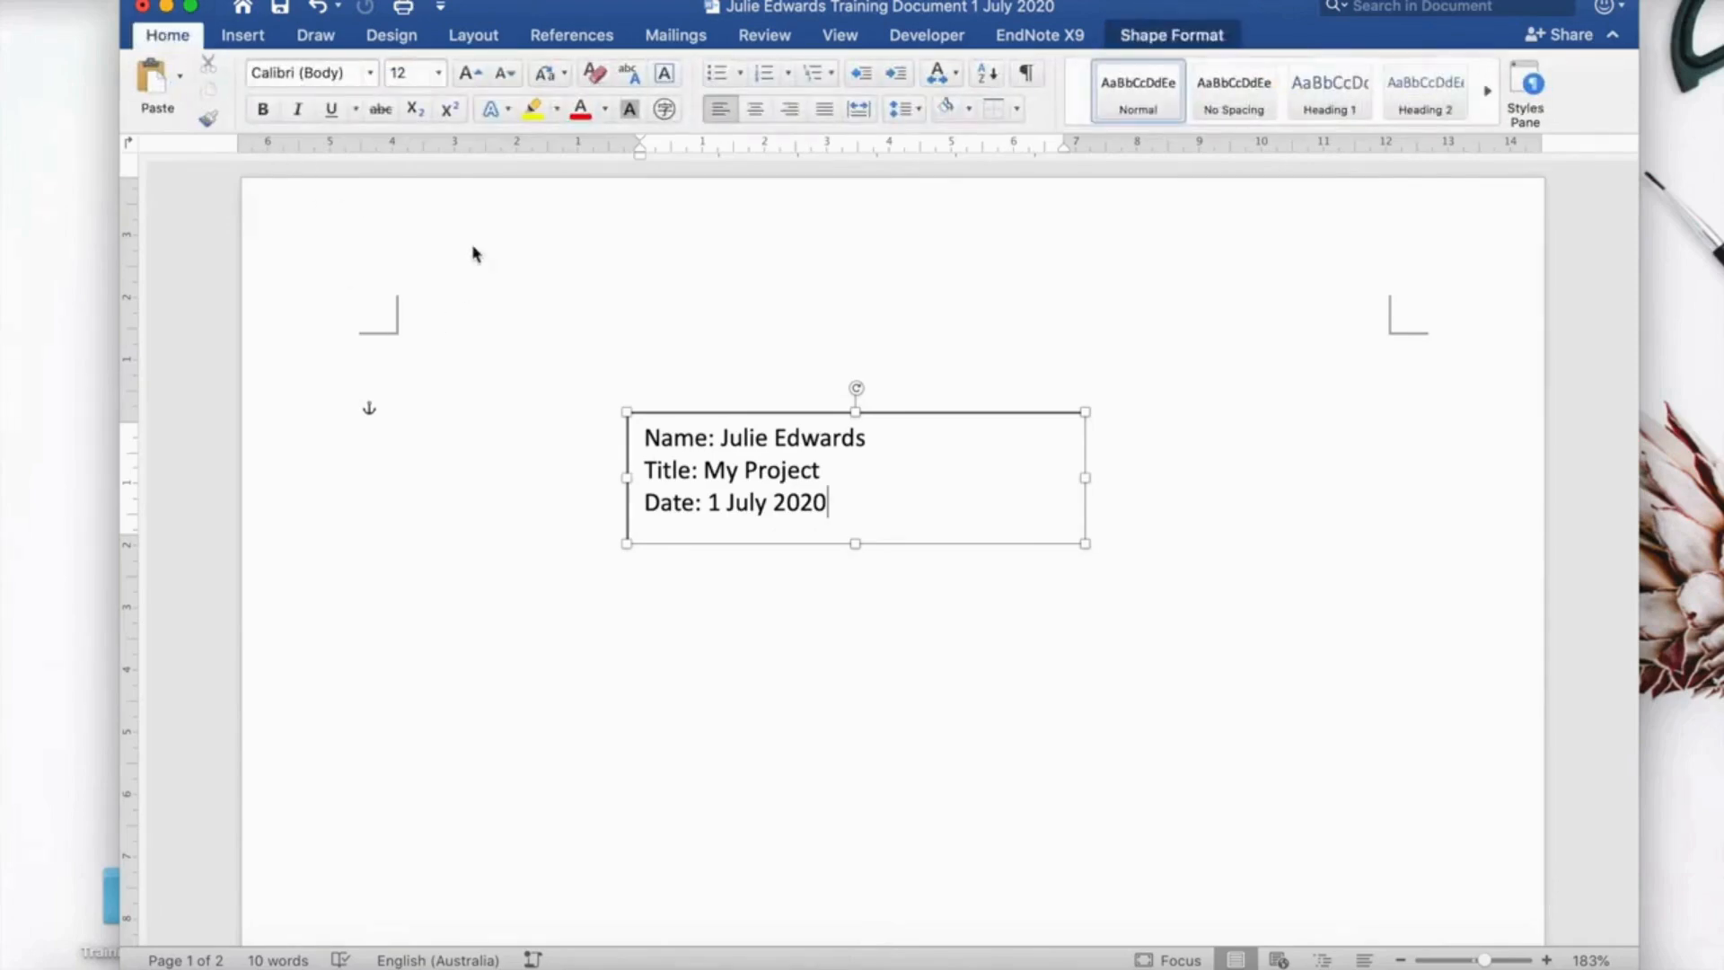
drag(827, 502, 637, 437)
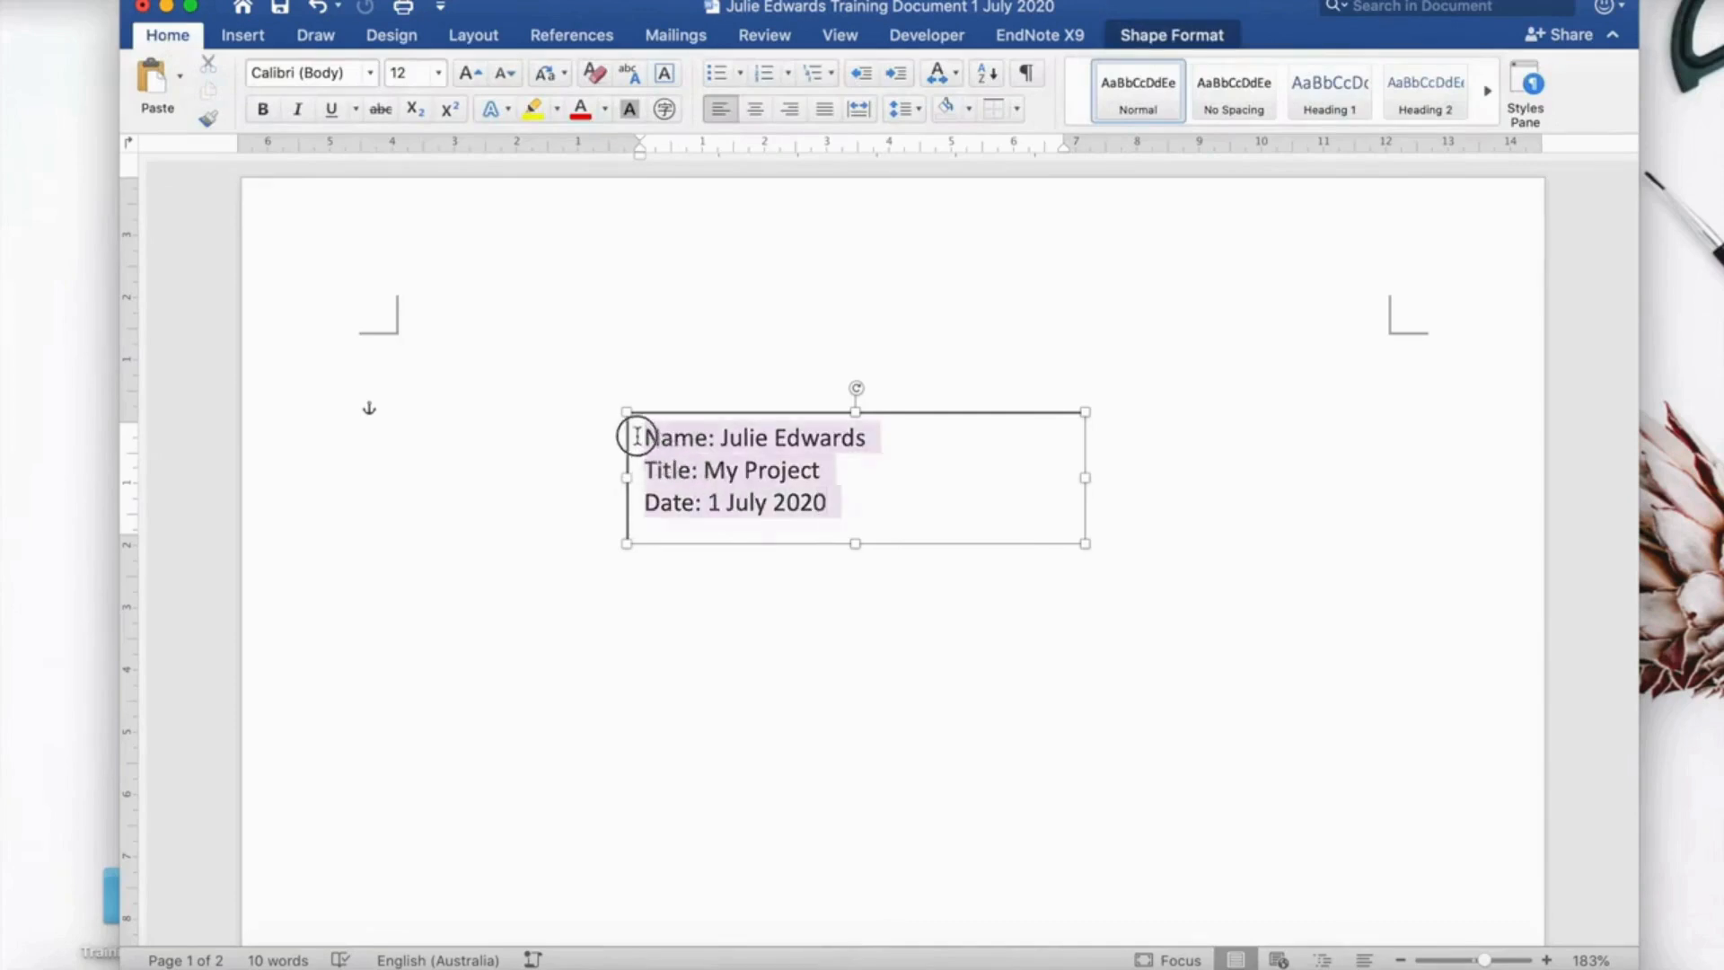
click(438, 74)
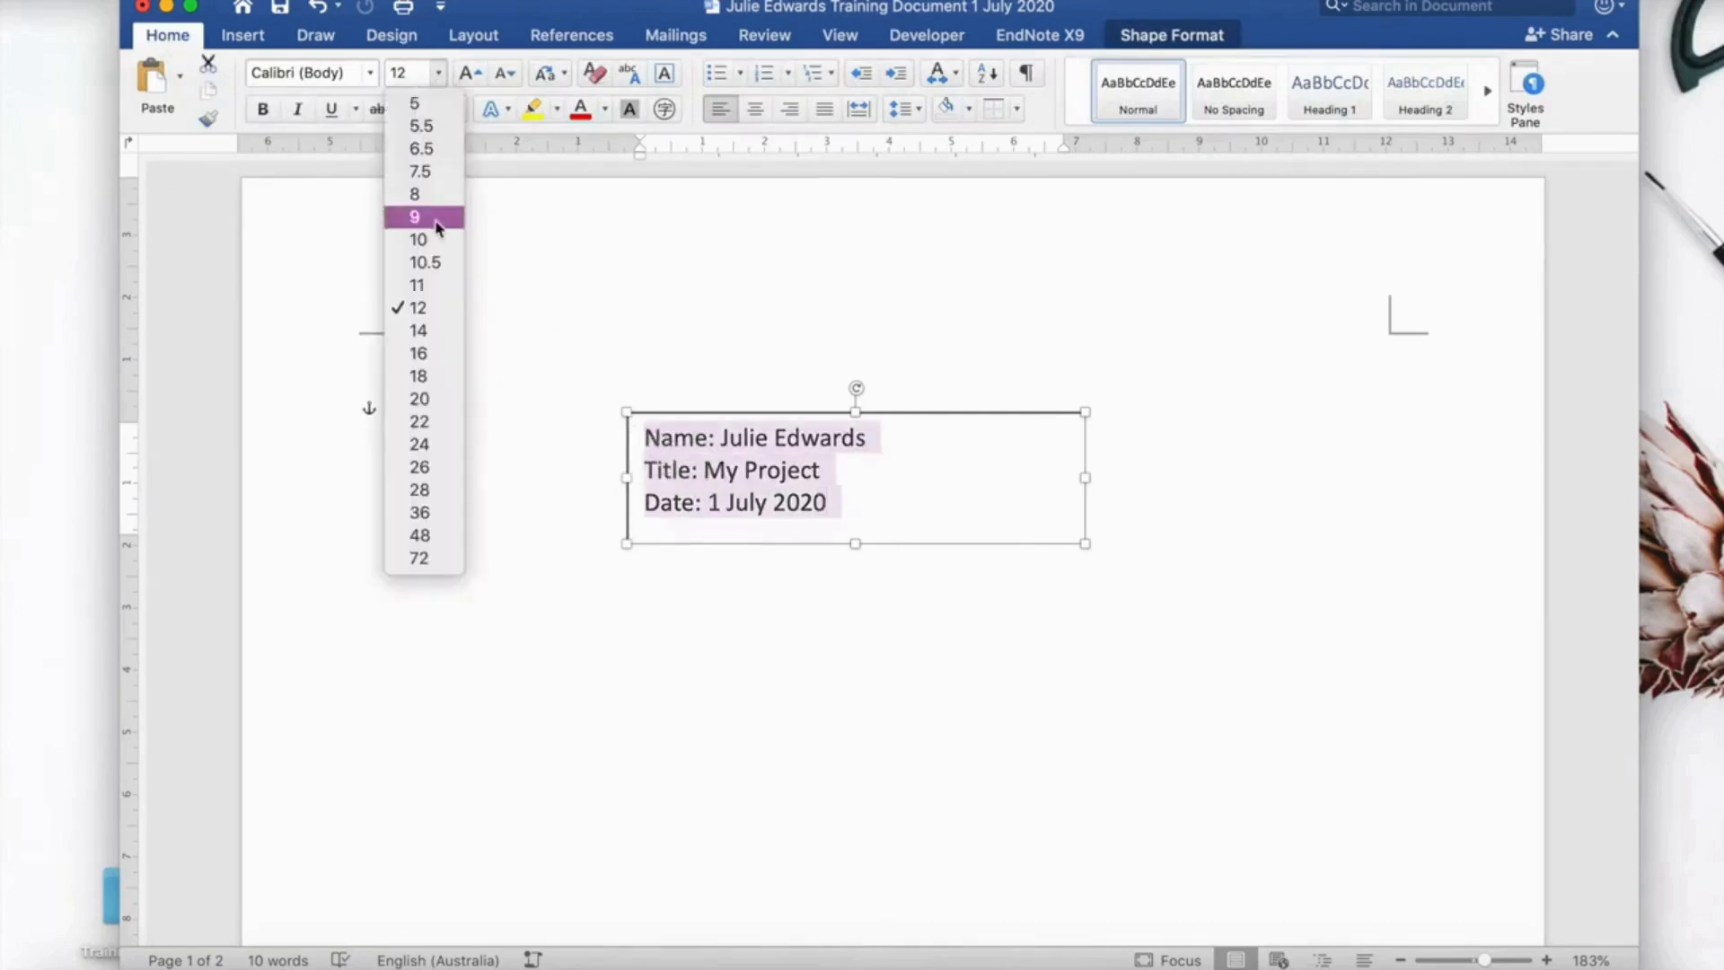
click(444, 352)
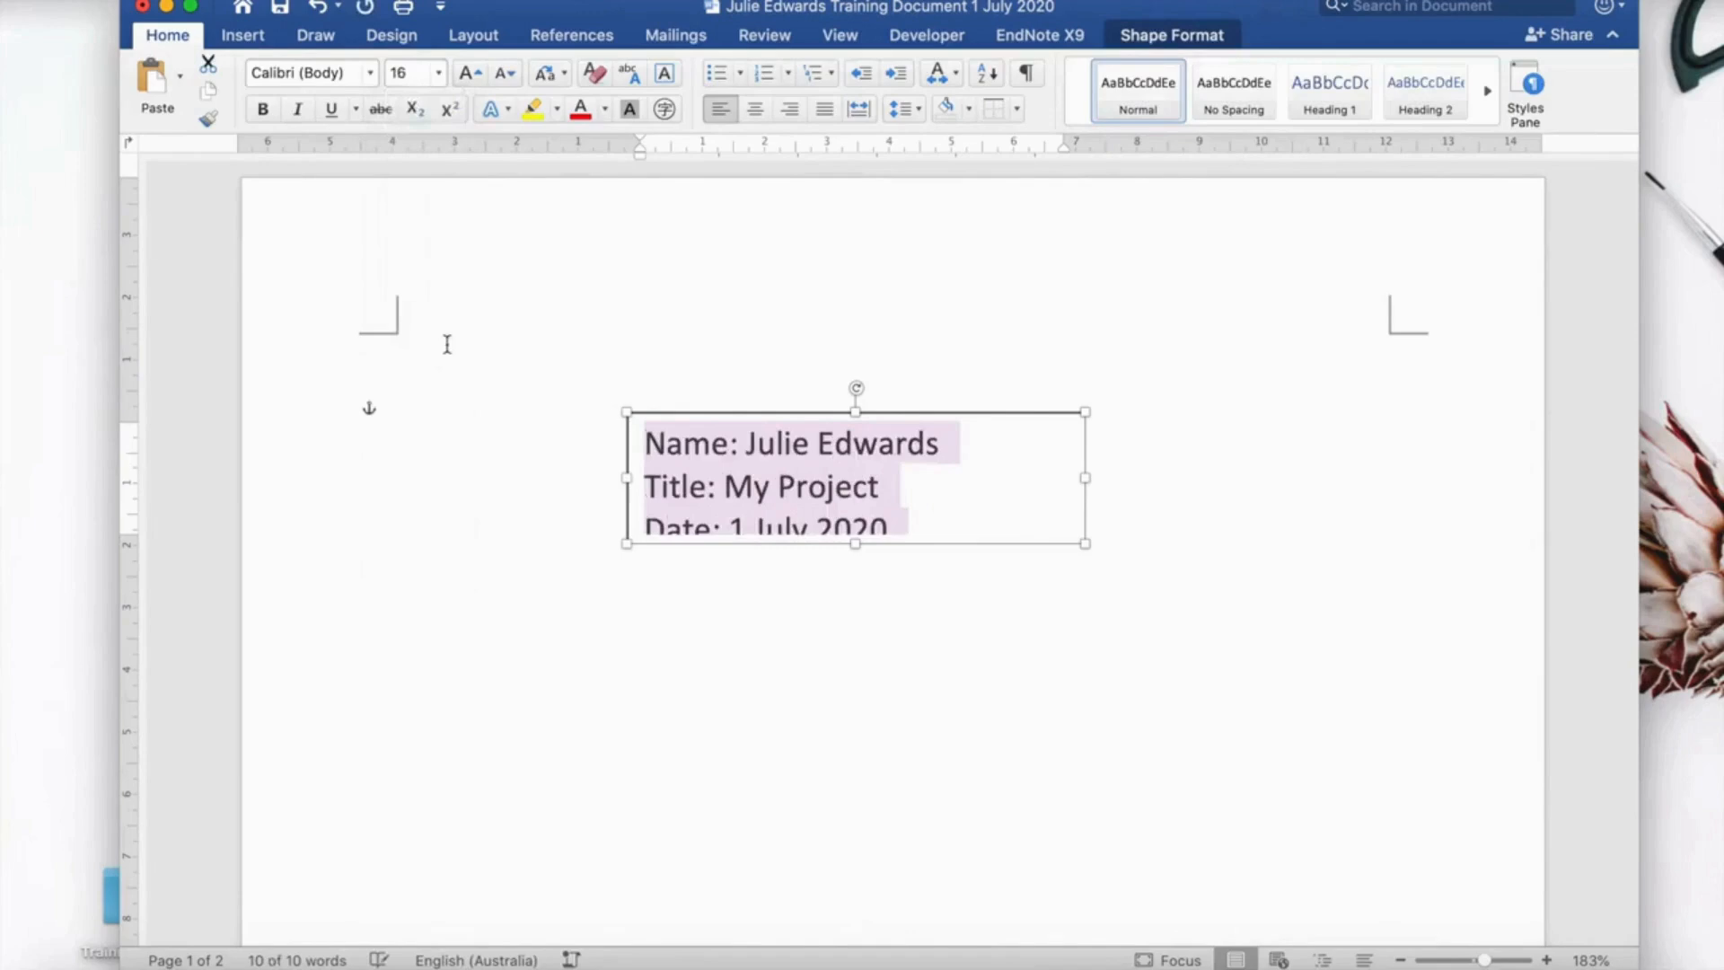
Make the text box taller so the date fits, and slightly narrower.
click(855, 544)
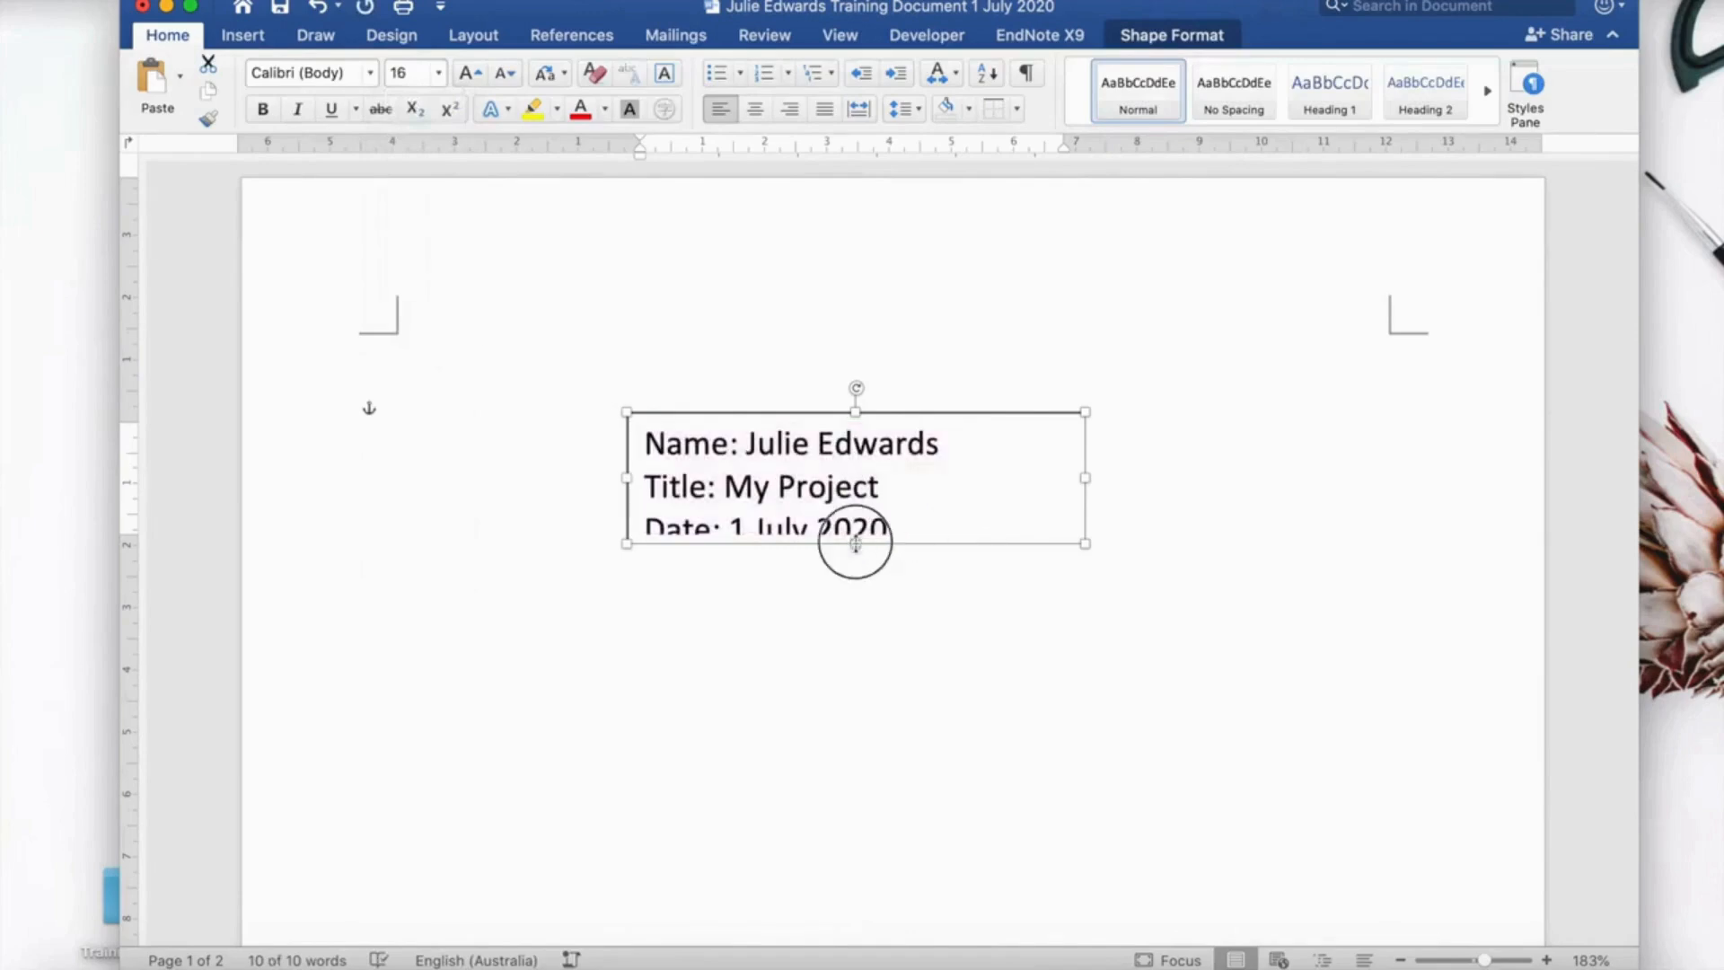
drag(855, 544, 855, 572)
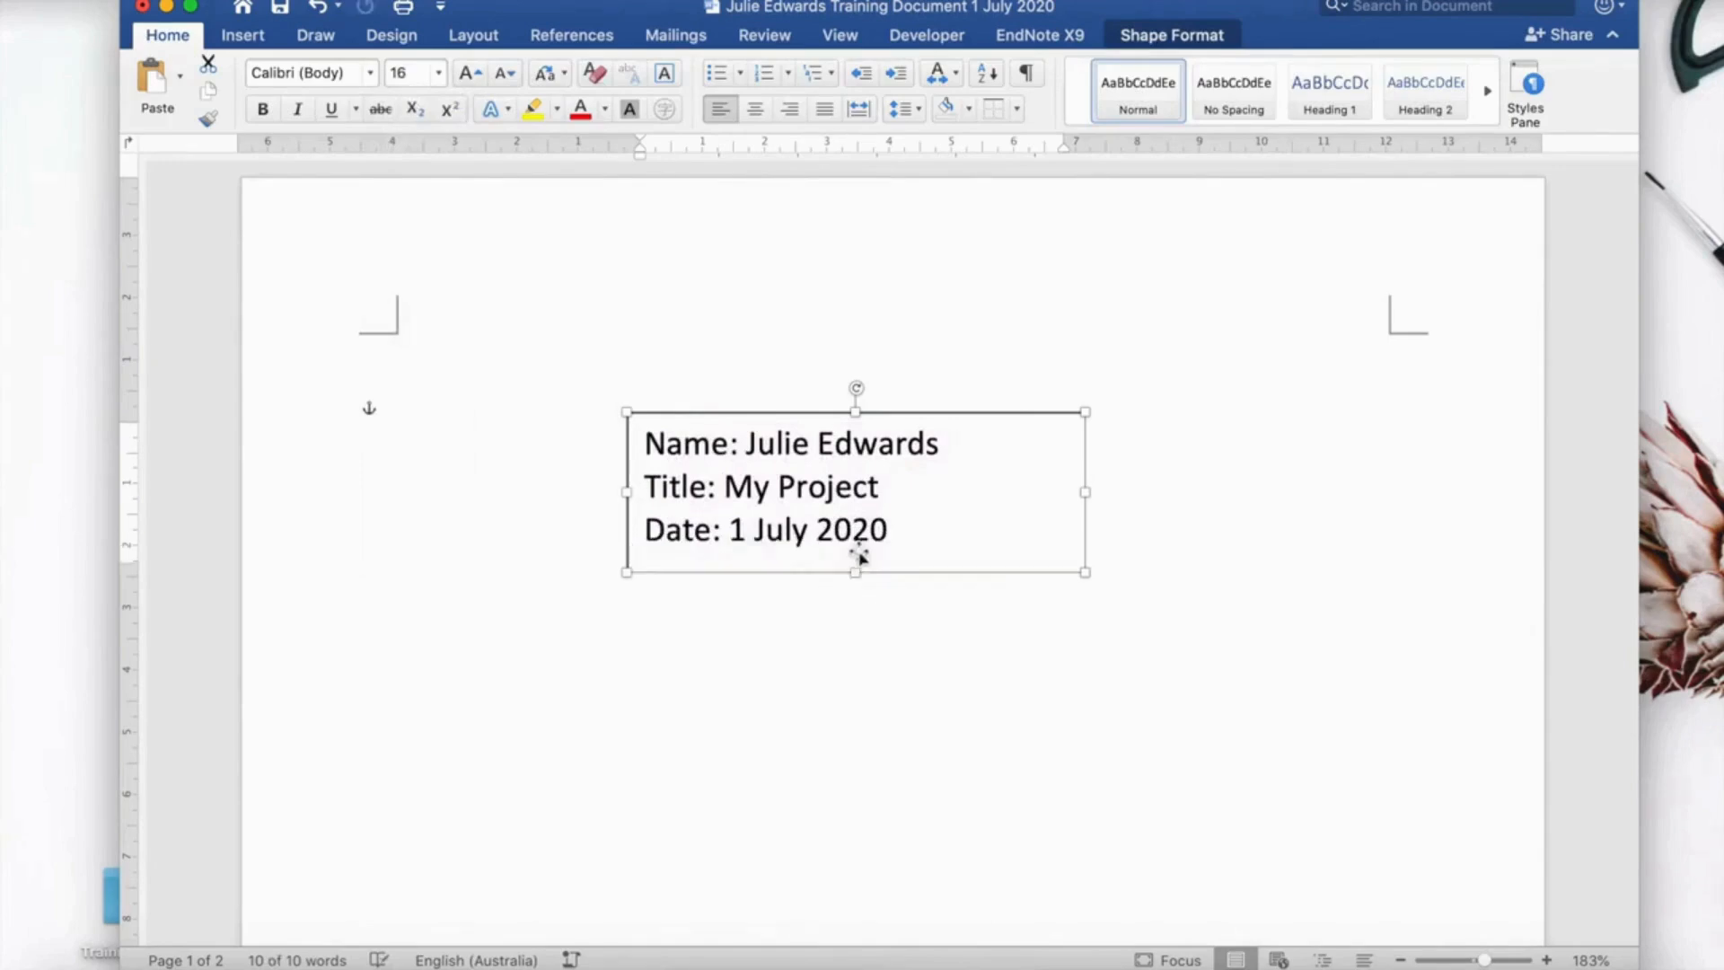
click(1085, 491)
mouse_move(1086, 492)
mouse_down()
mouse_move(1120, 488)
mouse_move(1060, 493)
mouse_up()
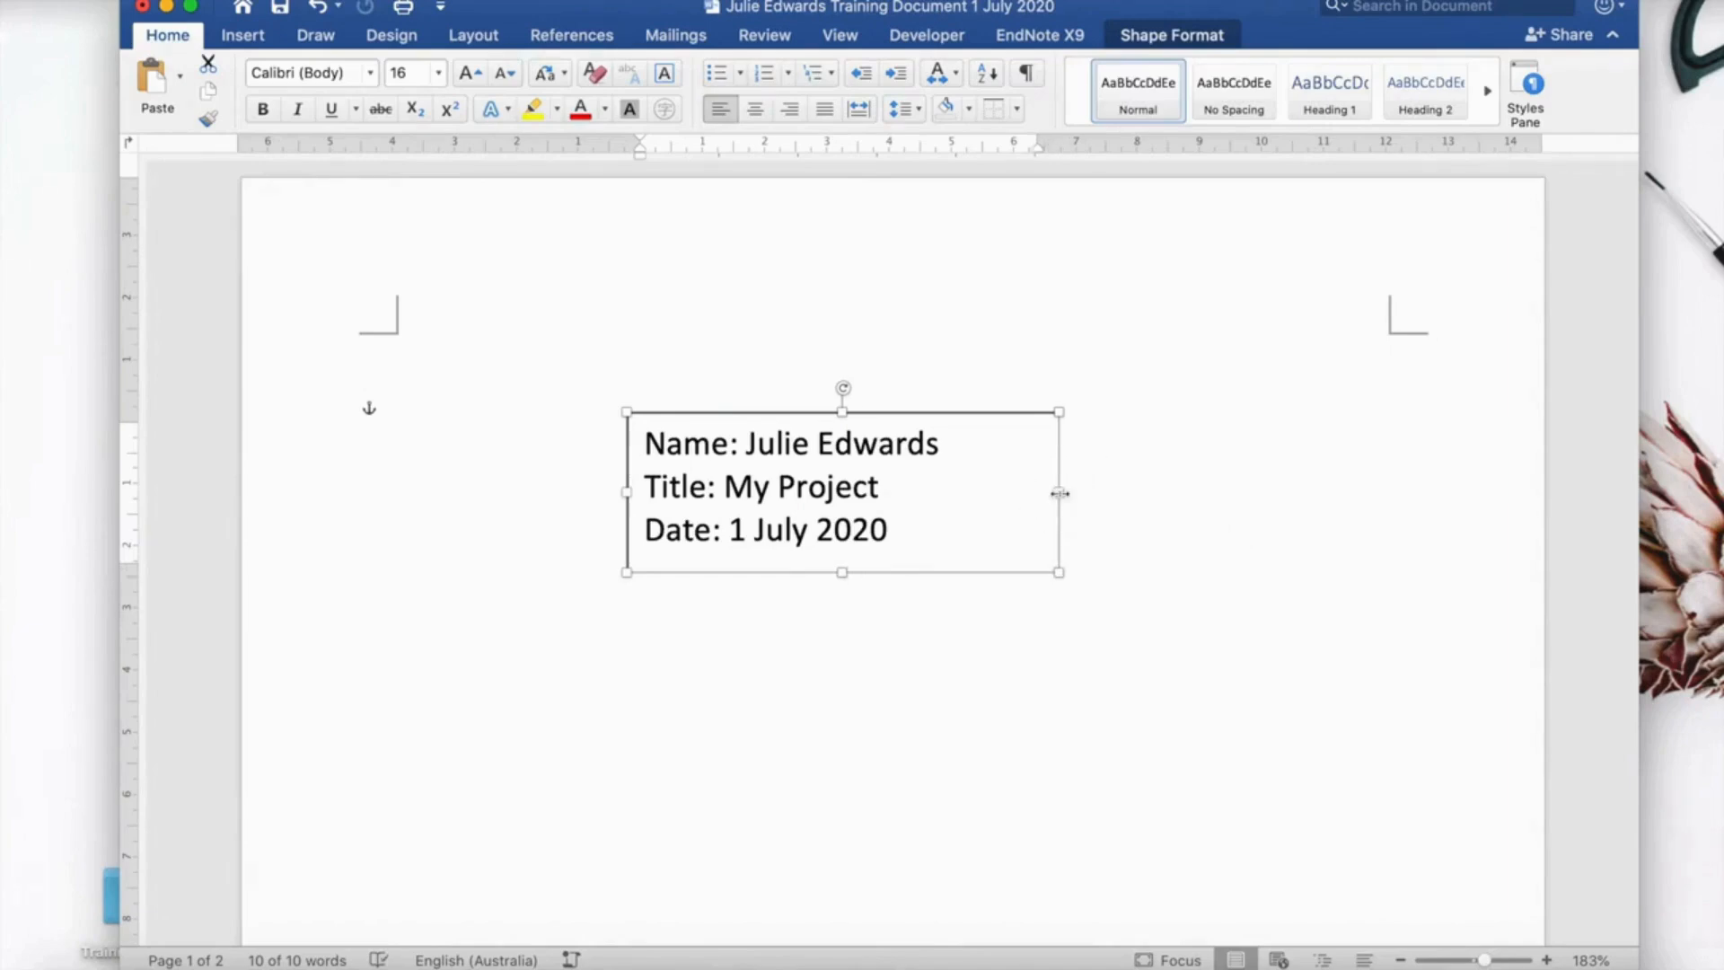
Insert a tab before the name, My Project and 1 July 2020 values.
click(748, 449)
key(Tab)
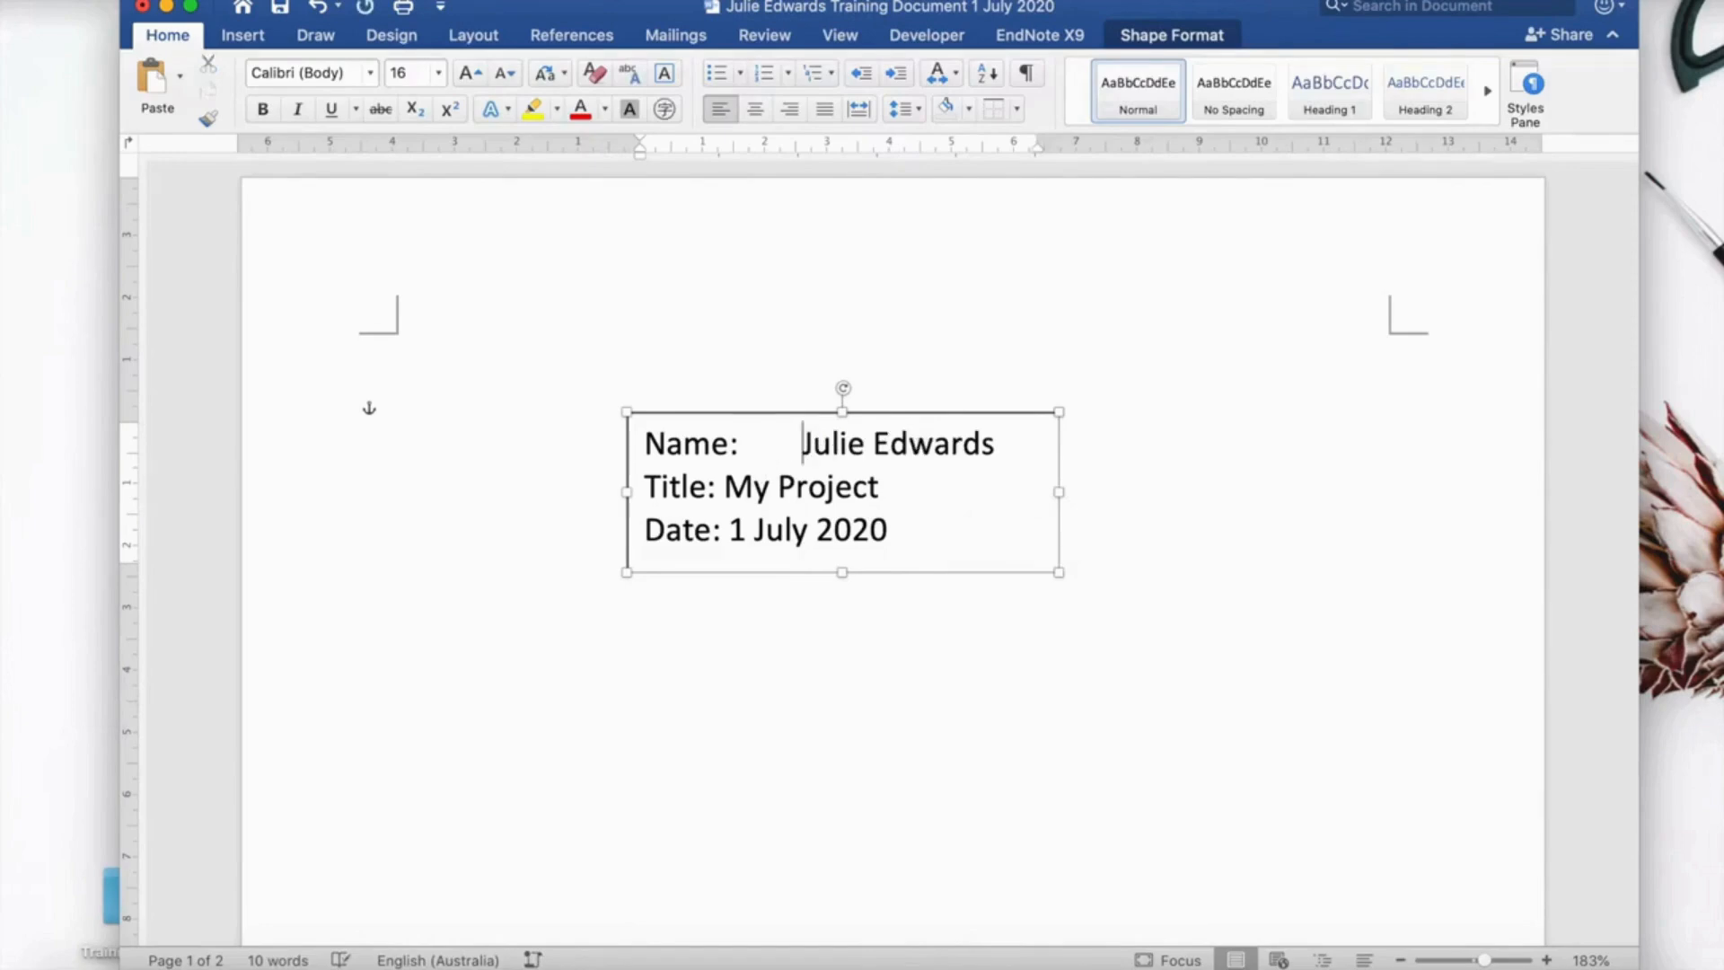
click(724, 487)
key(Tab)
click(728, 530)
key(Tab)
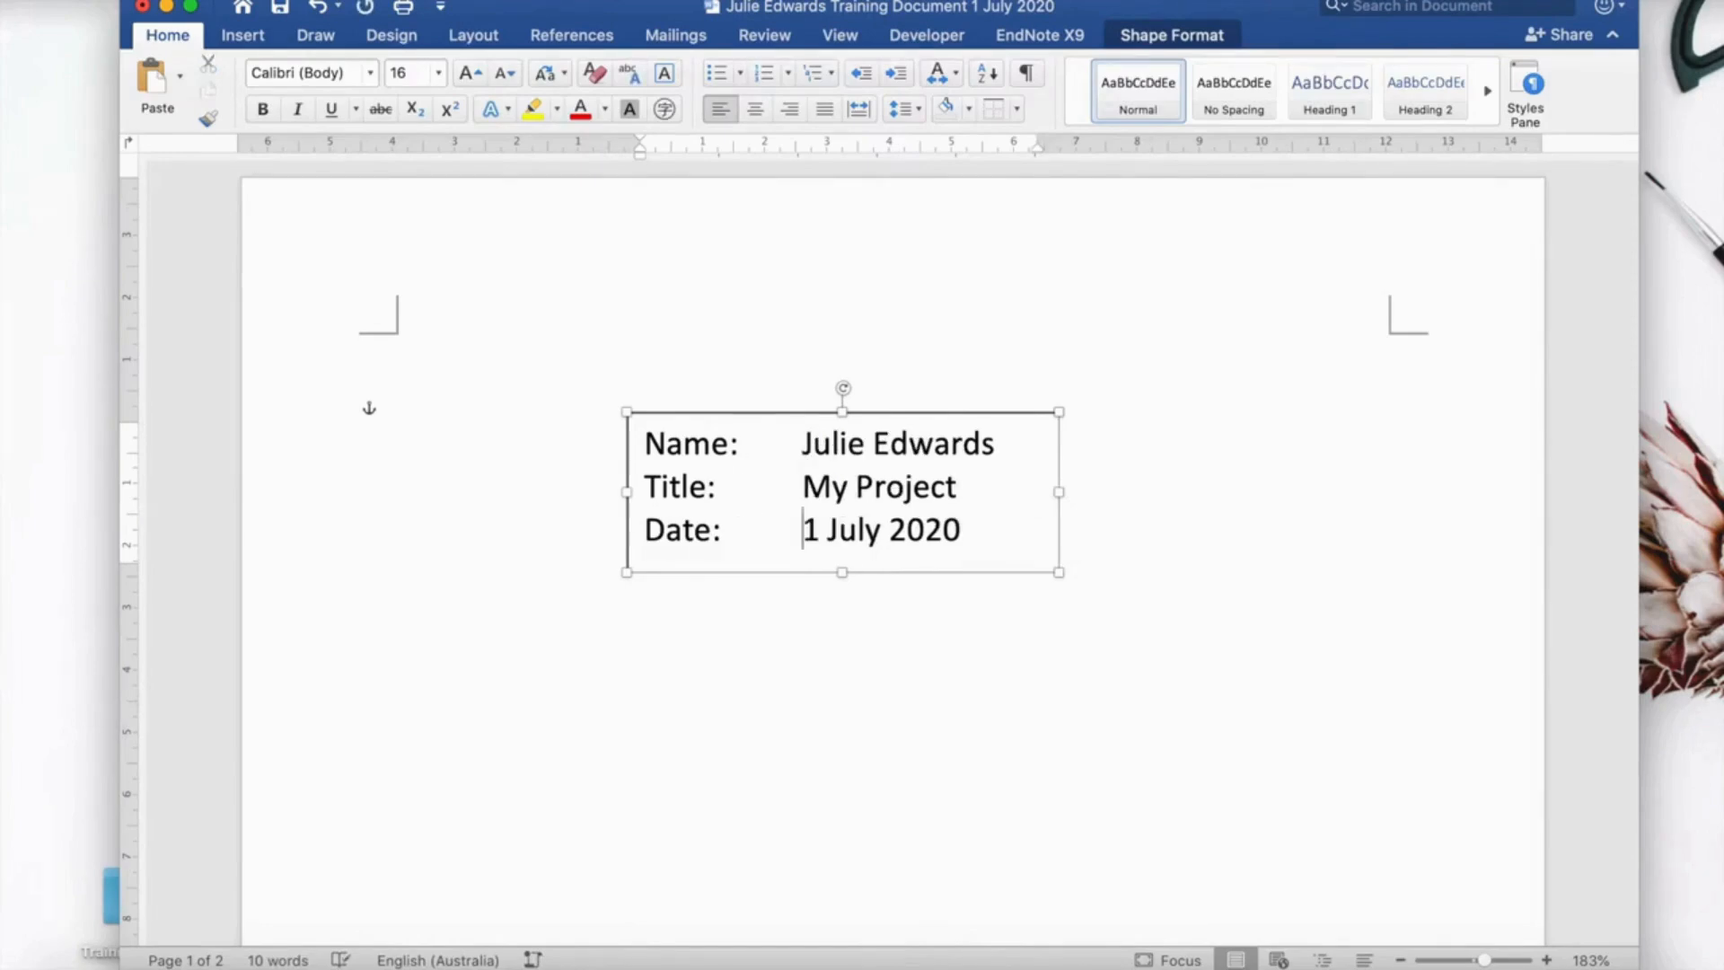
Make the Date:, Title: and Name: labels bold.
drag(730, 530, 638, 531)
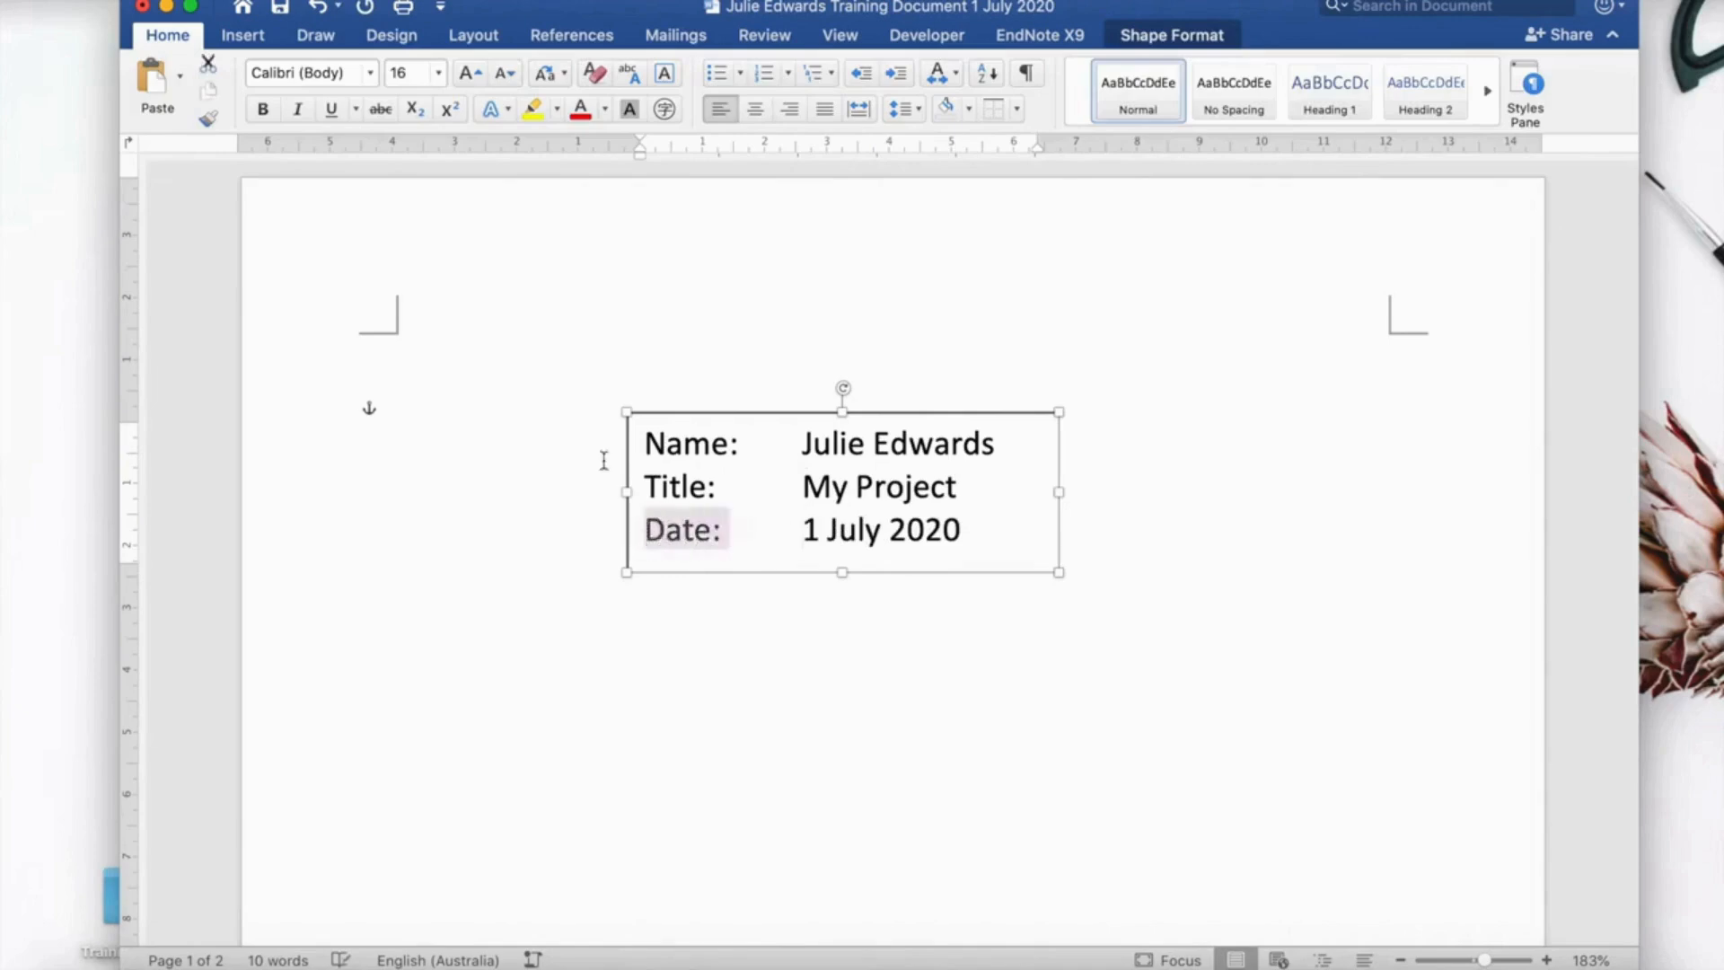
click(262, 109)
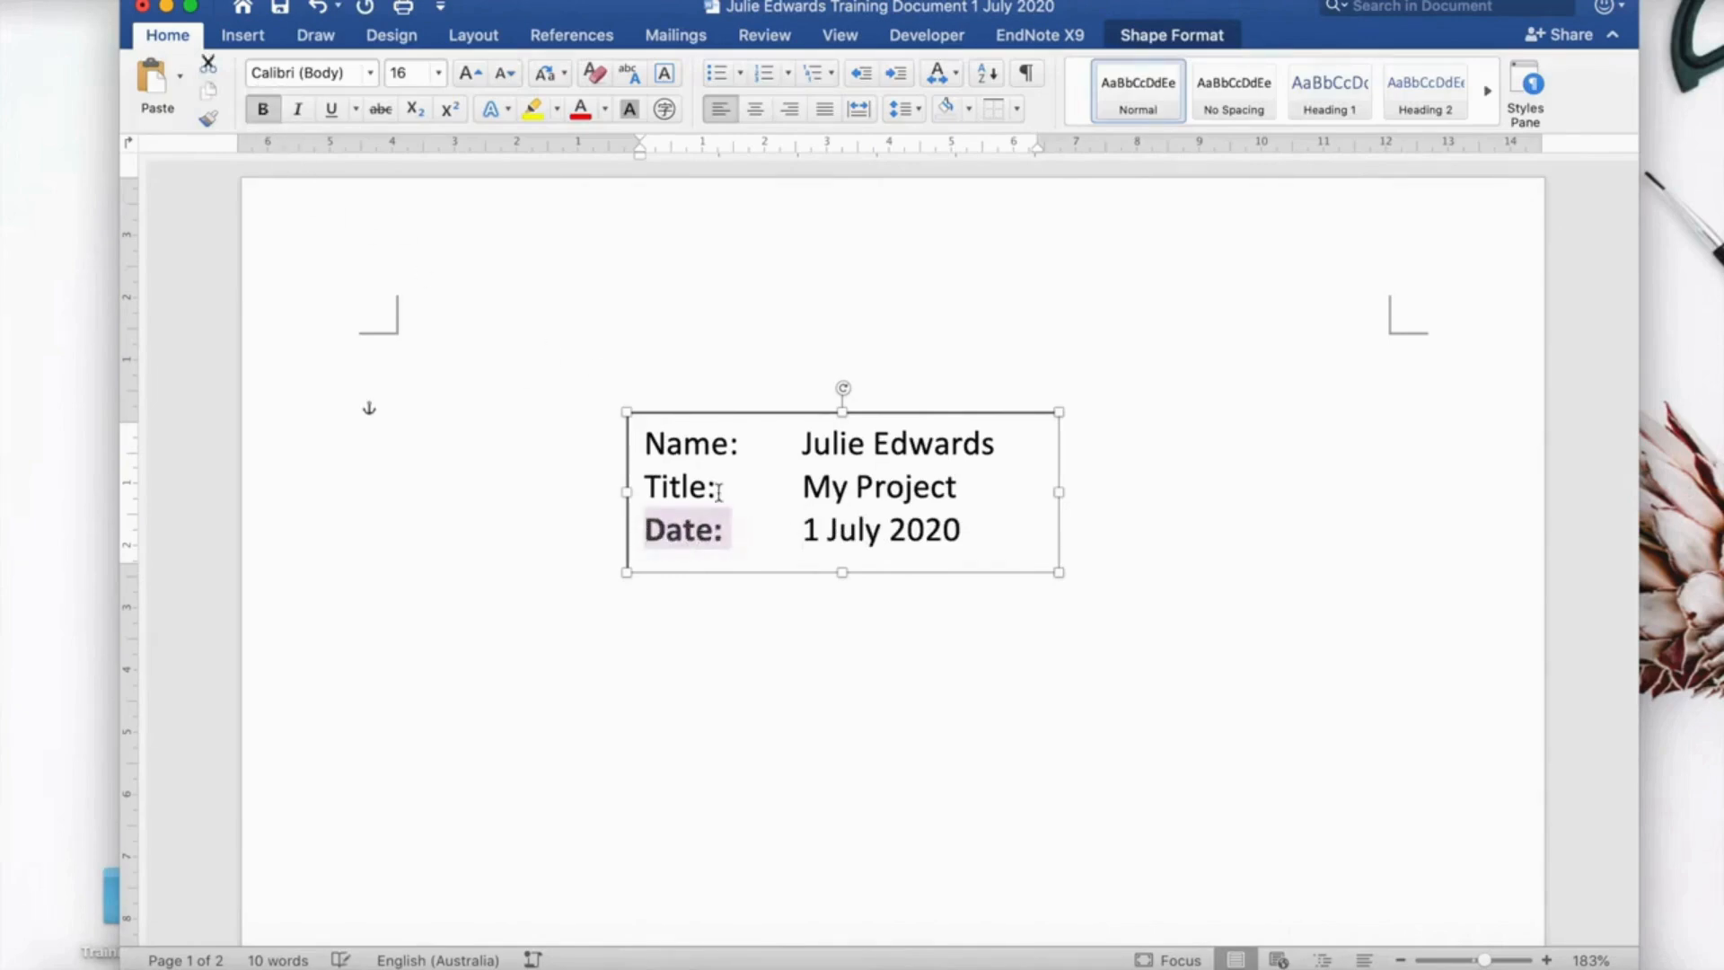
drag(718, 487, 654, 490)
click(262, 109)
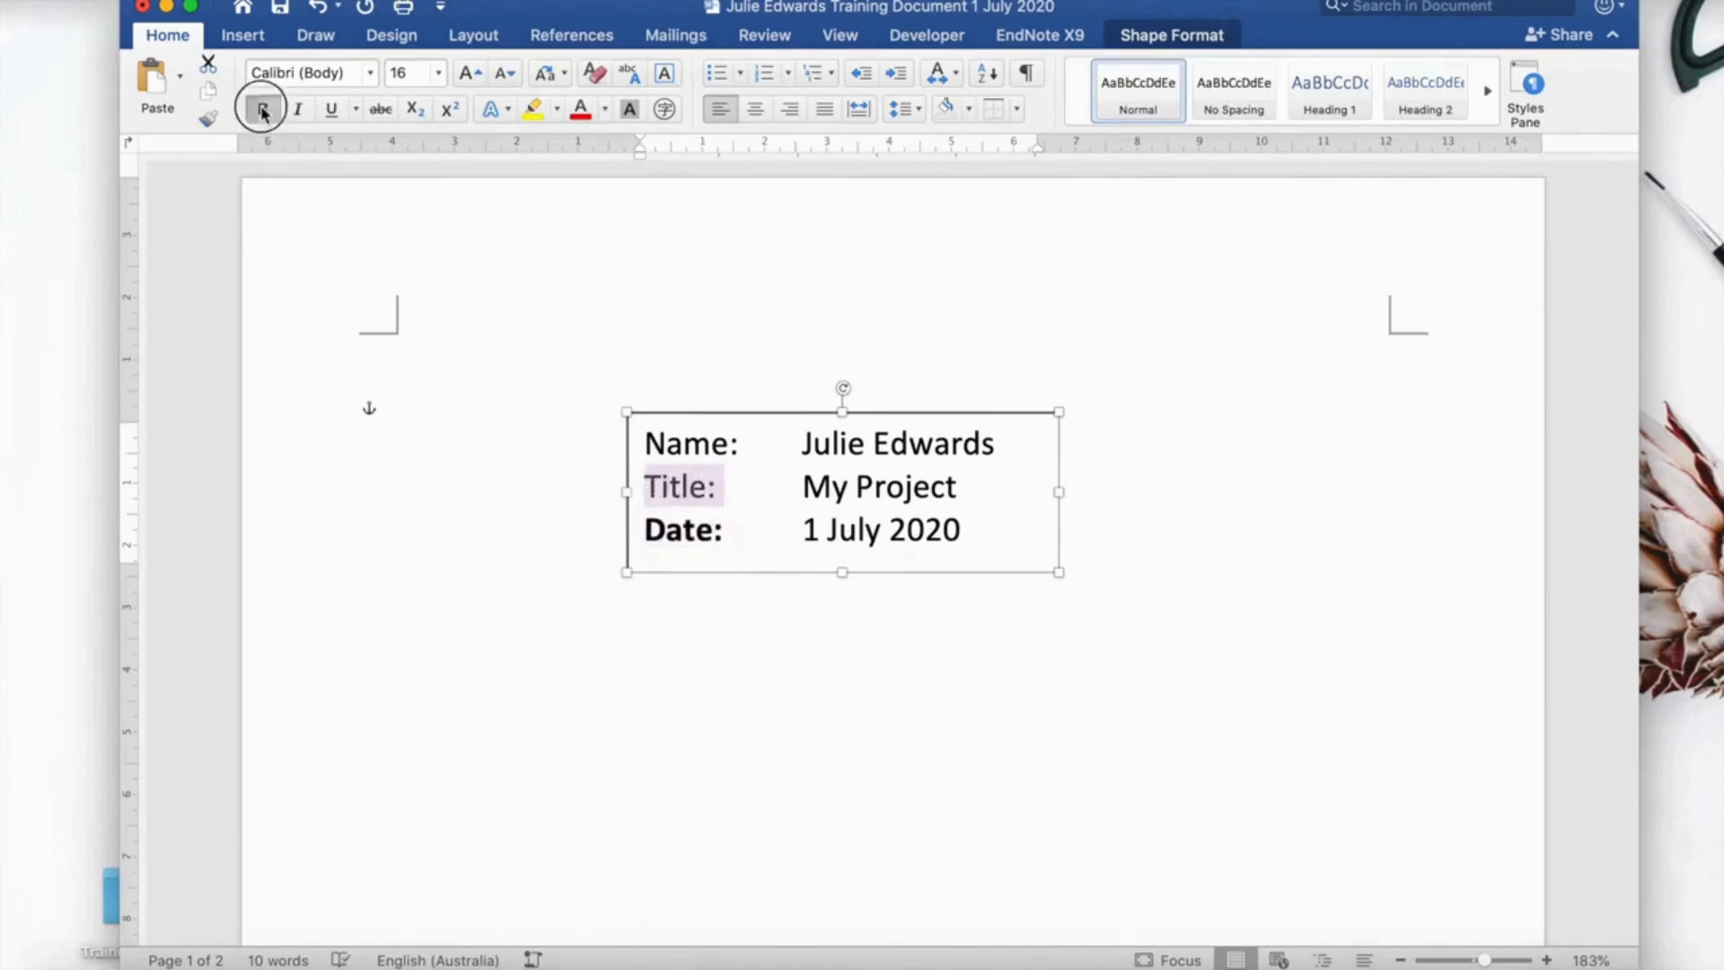
drag(746, 443, 643, 442)
click(262, 108)
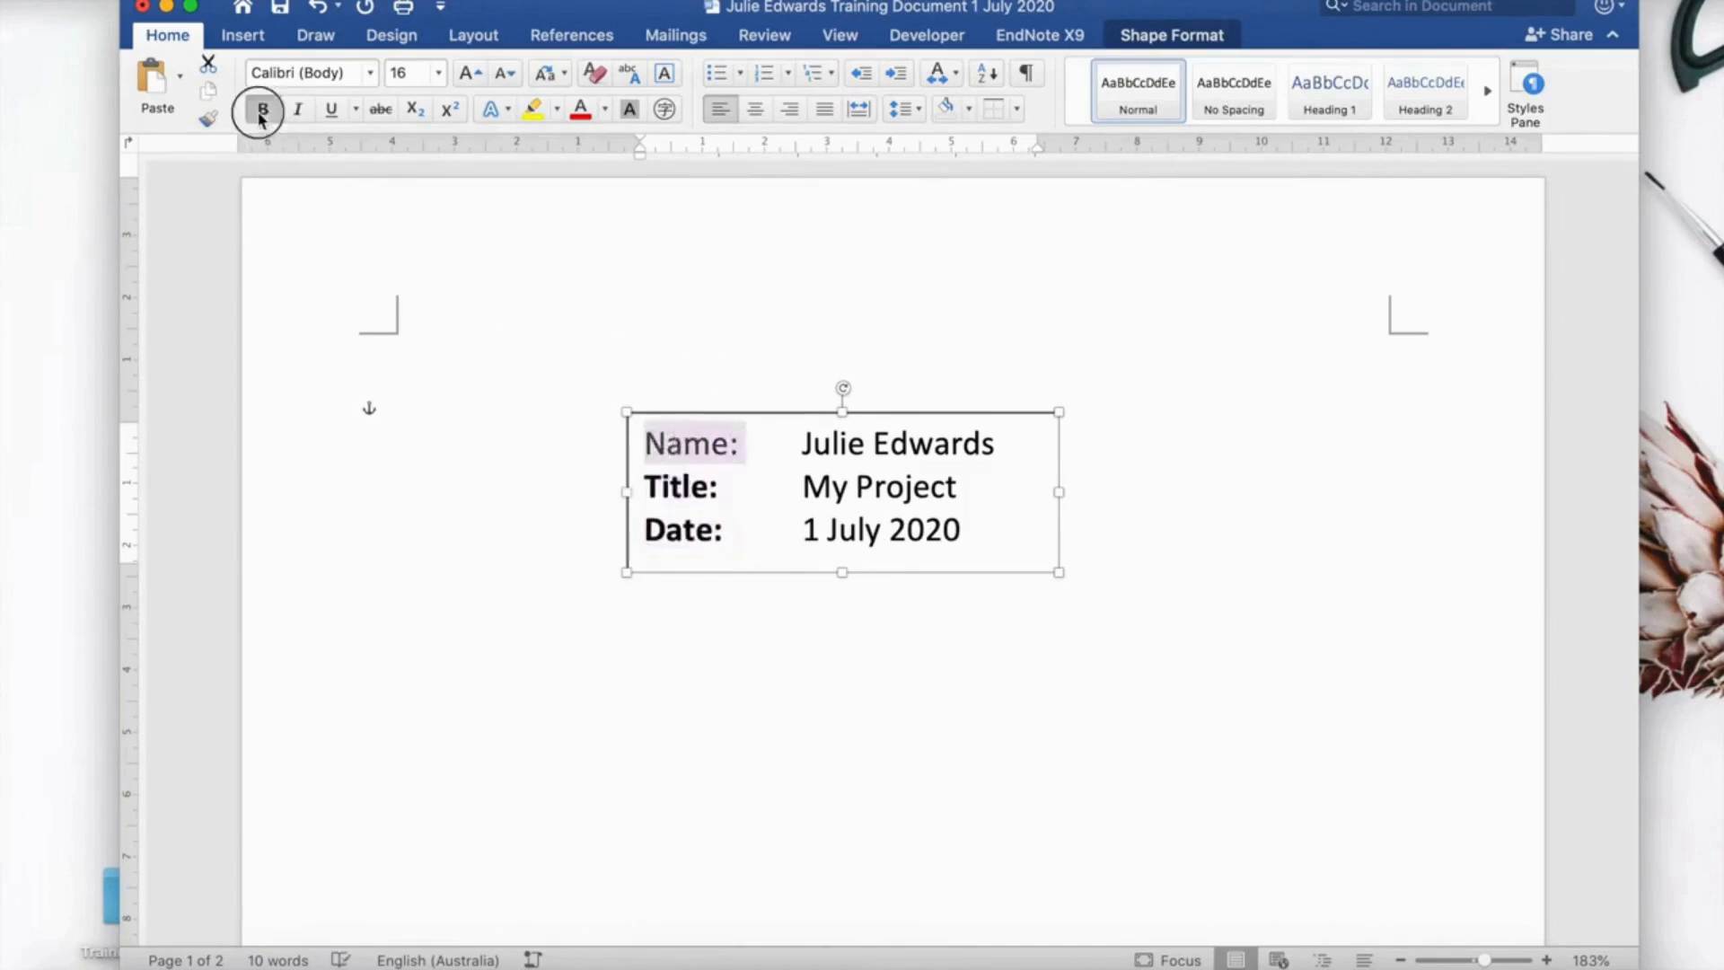
Set the text box text colour back to black after it briefly turned blue.
click(978, 528)
drag(978, 528, 644, 444)
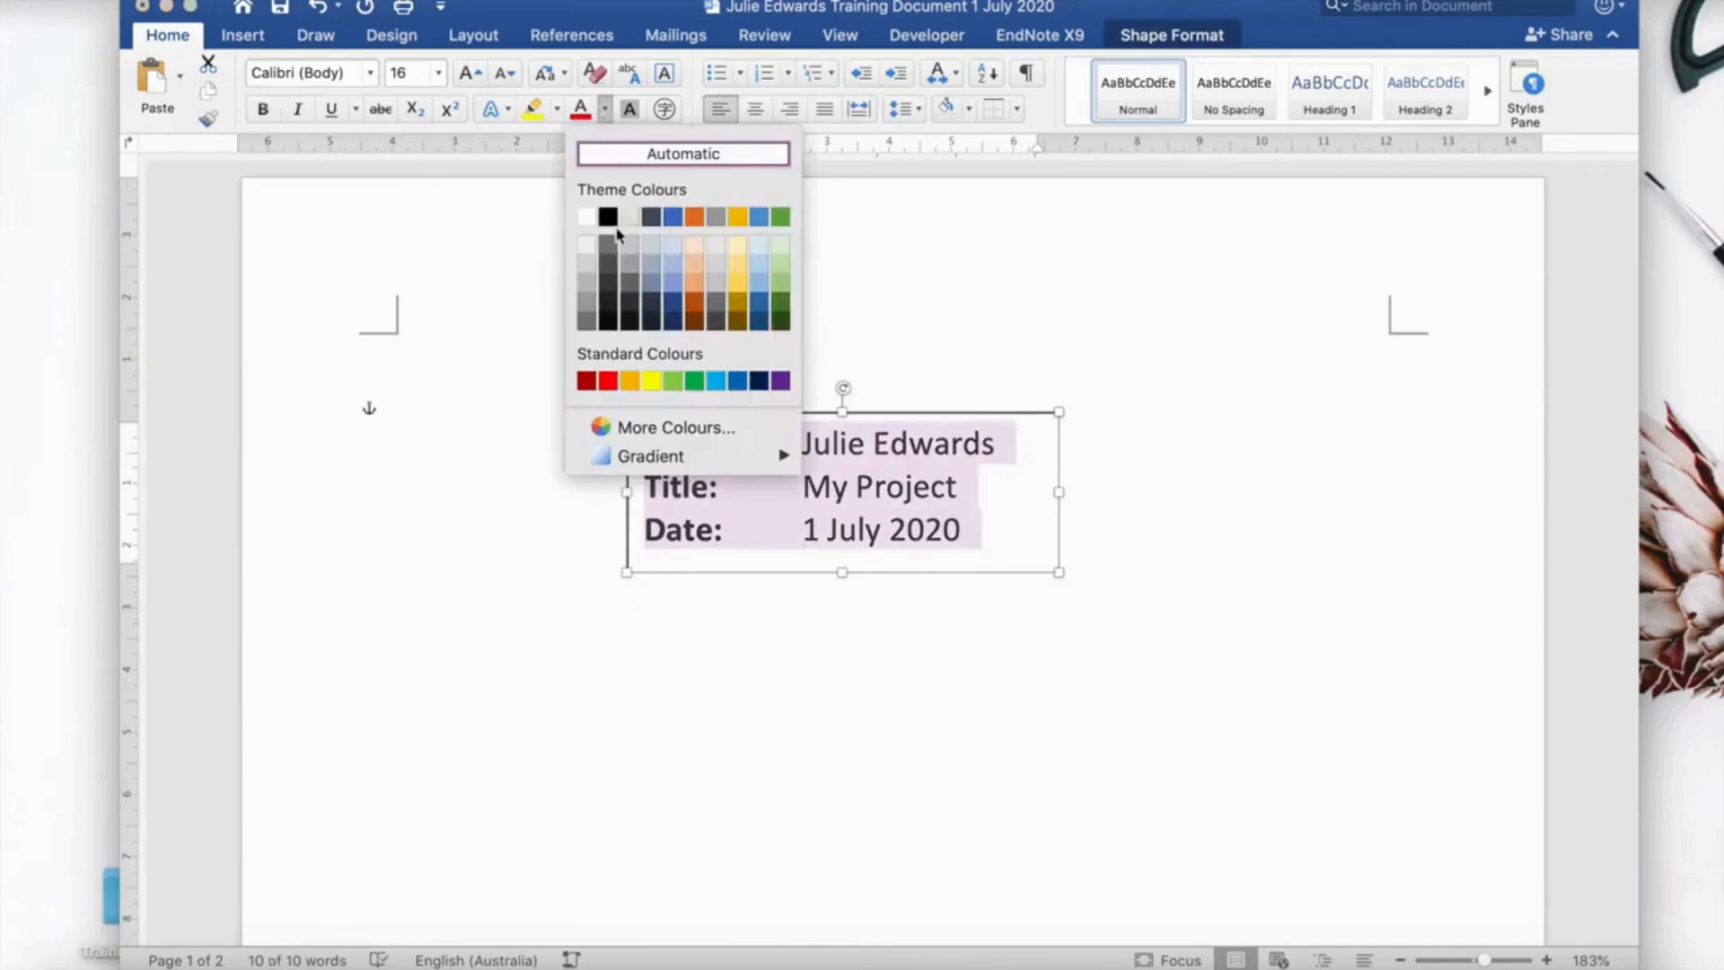
click(672, 224)
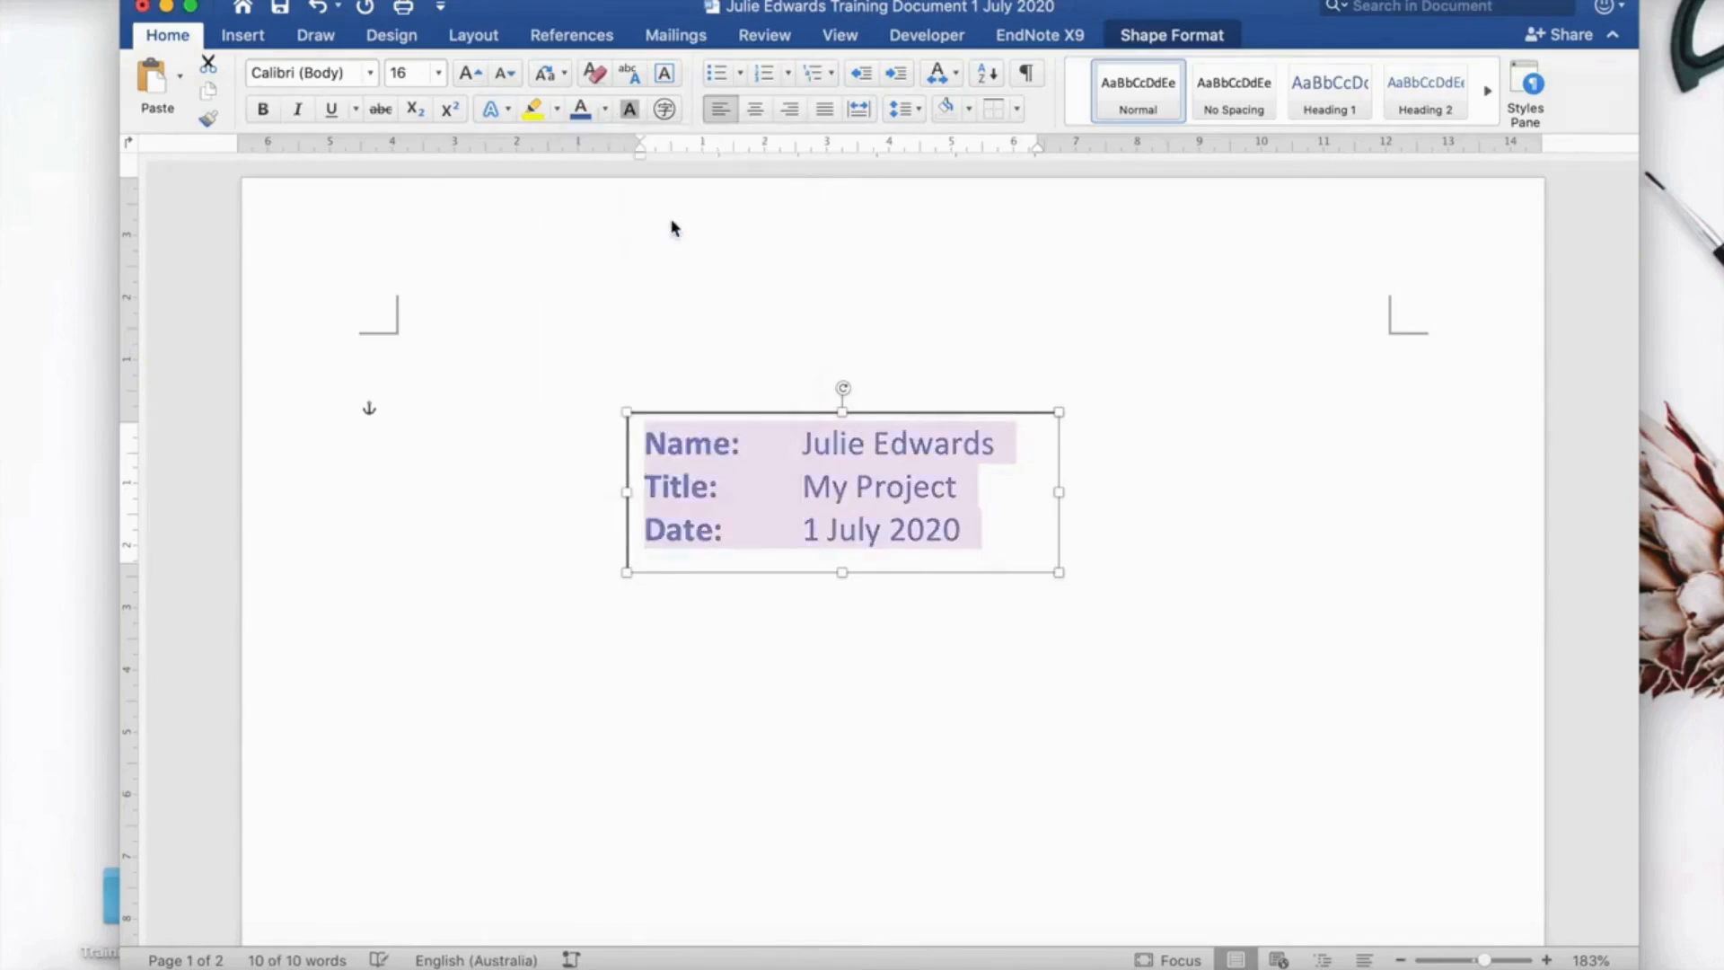
click(605, 109)
click(608, 221)
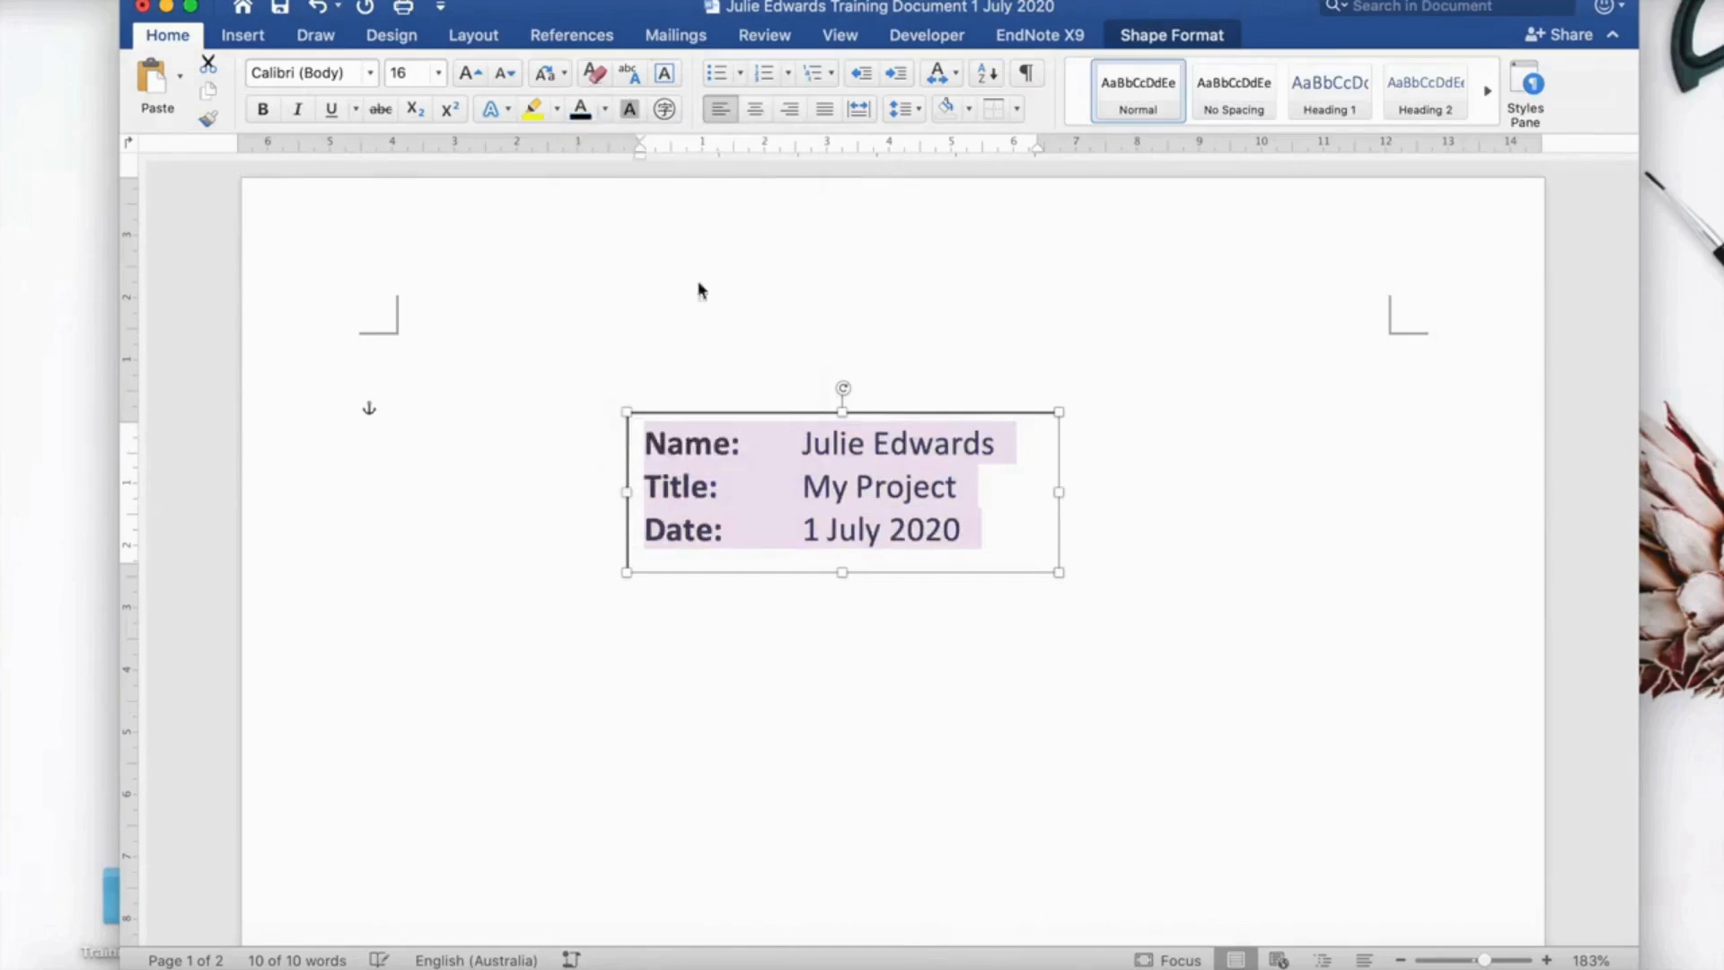
click(993, 682)
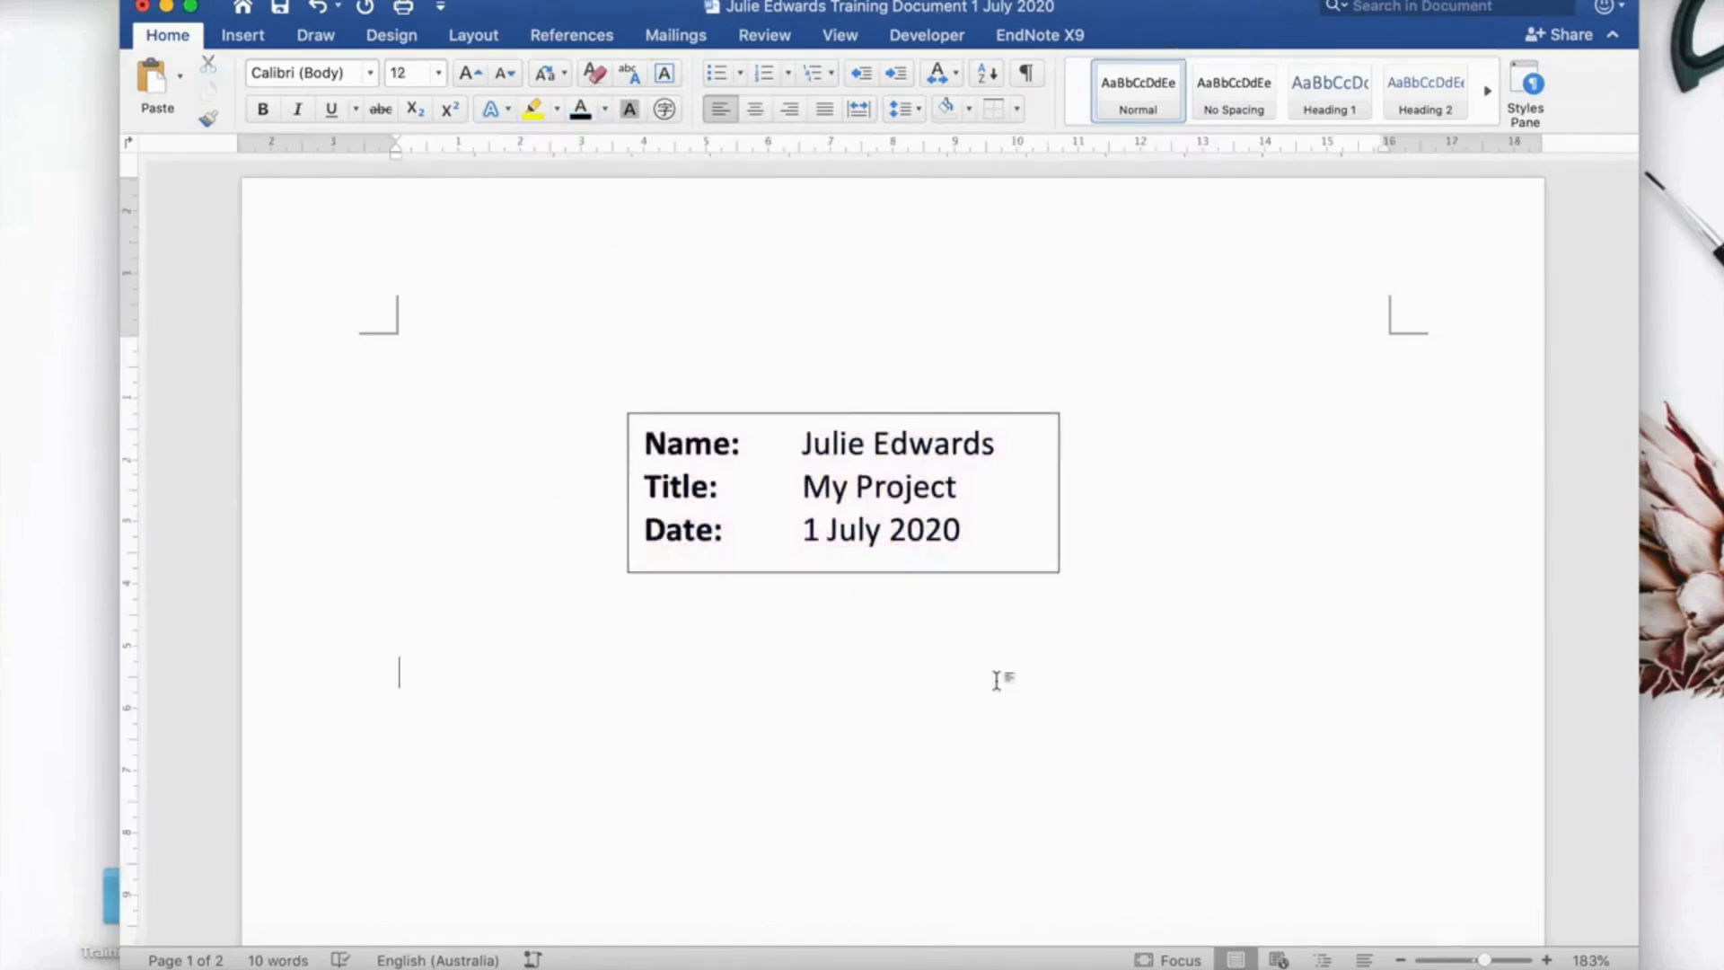
click(966, 531)
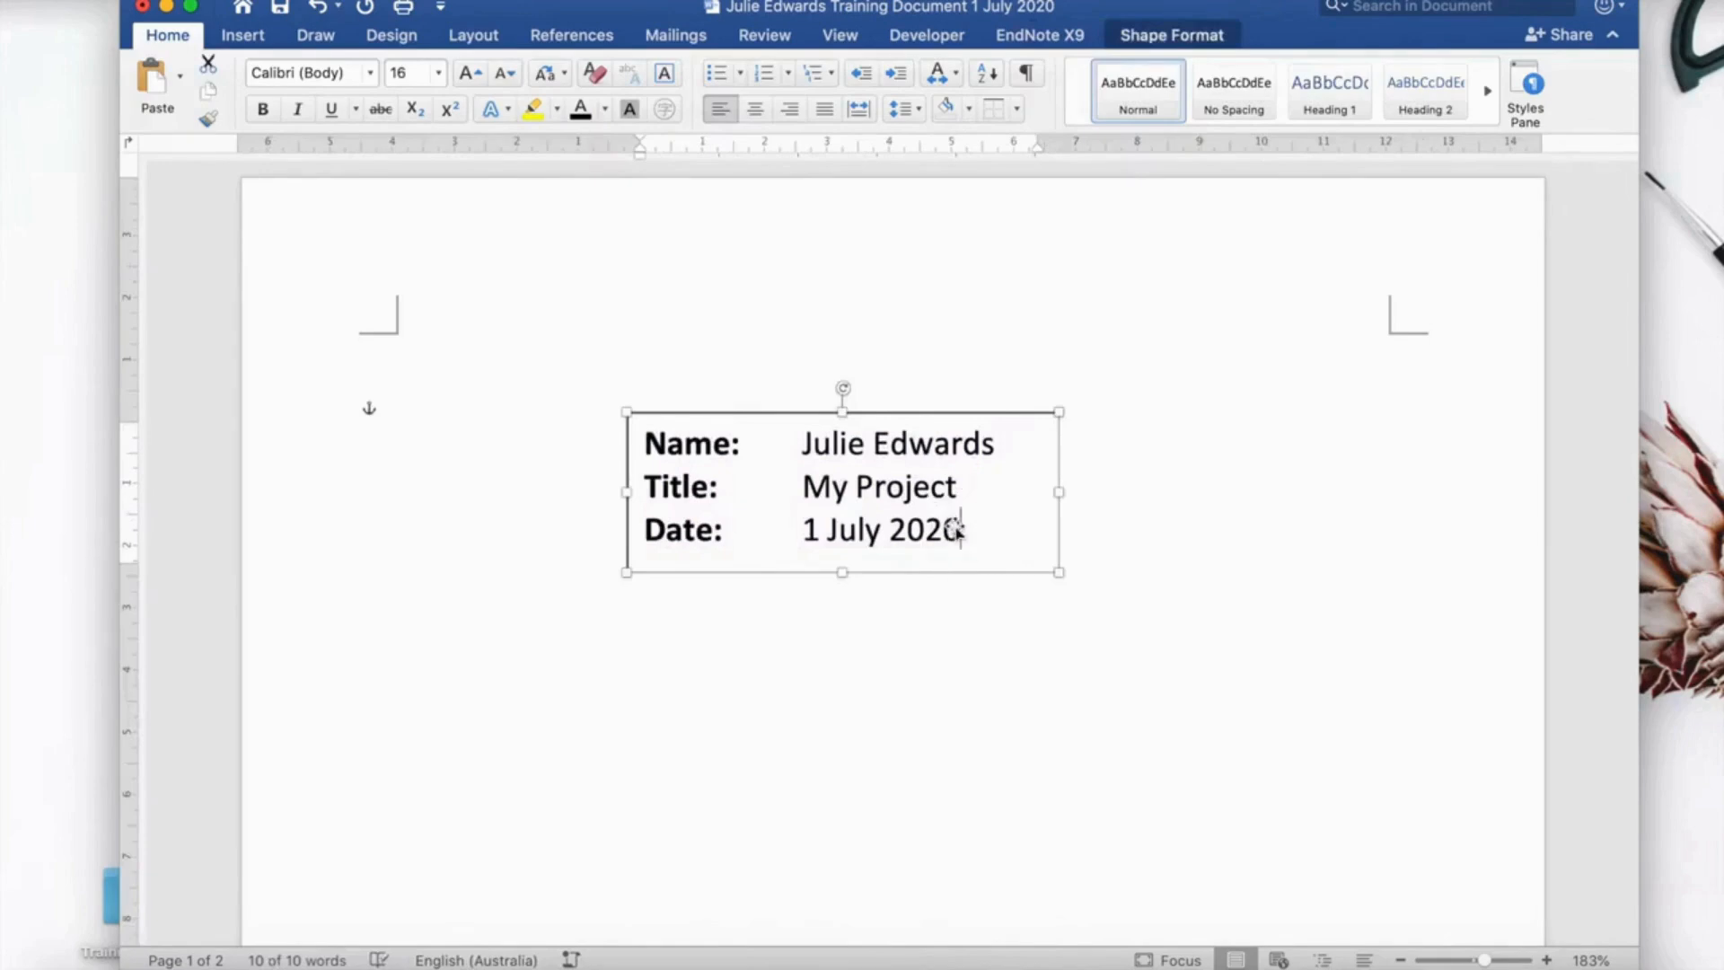
drag(957, 530, 673, 451)
key(super+c)
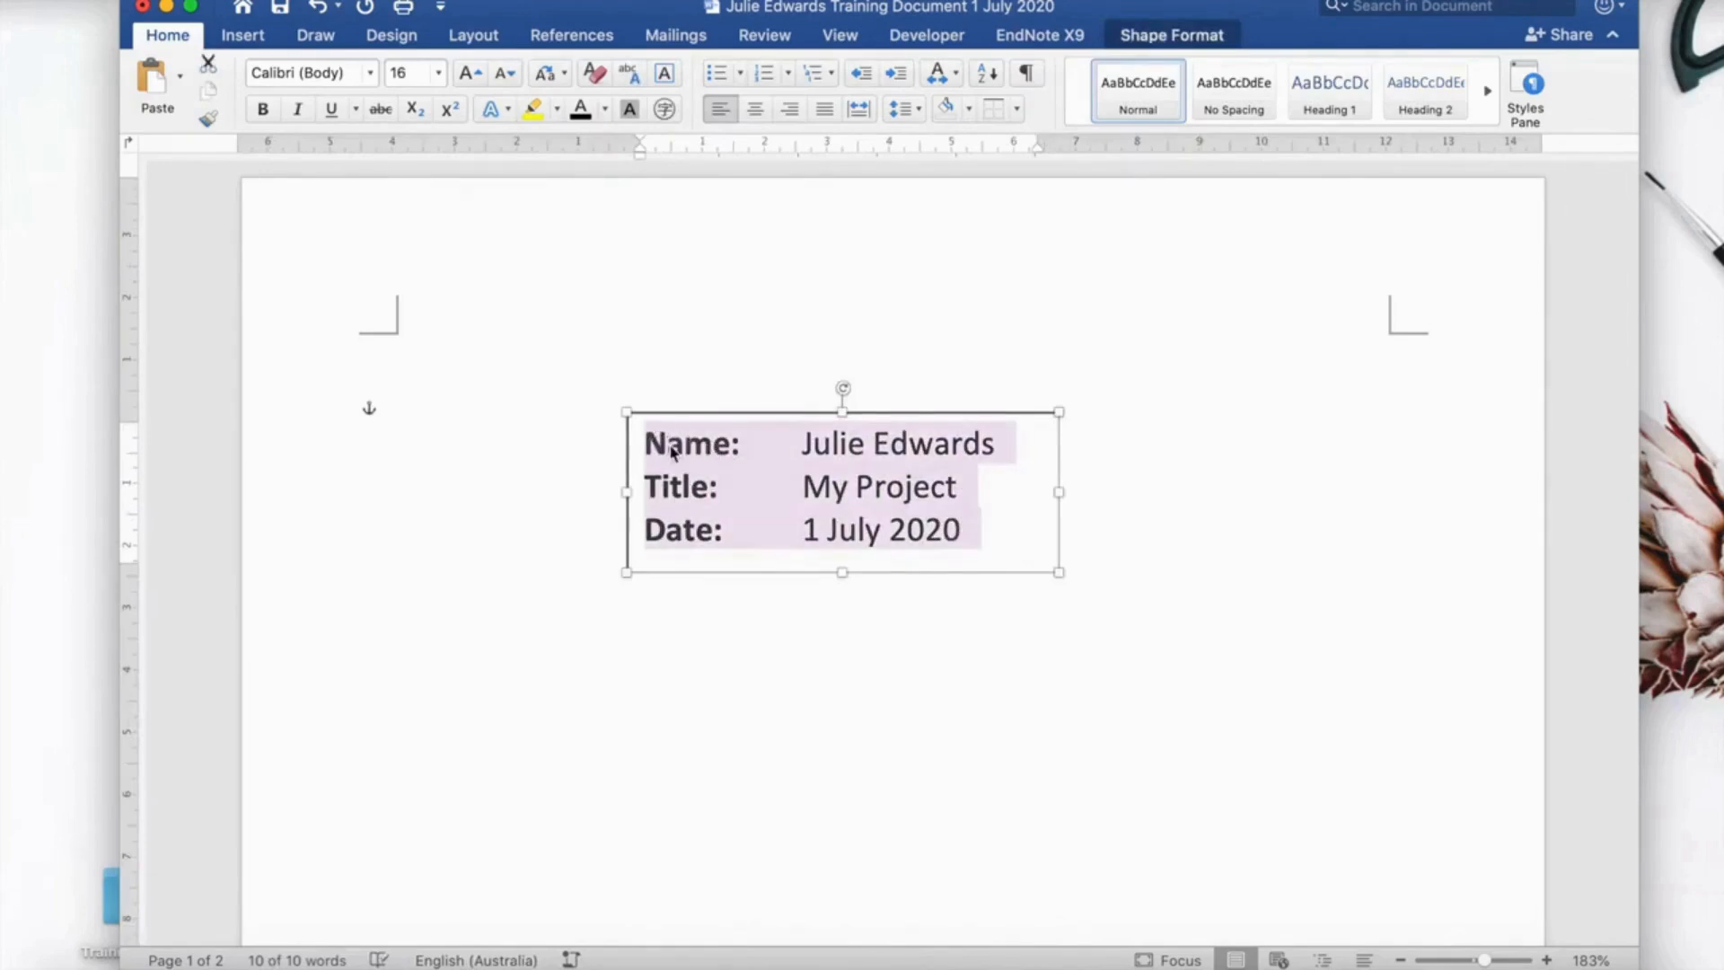
click(769, 624)
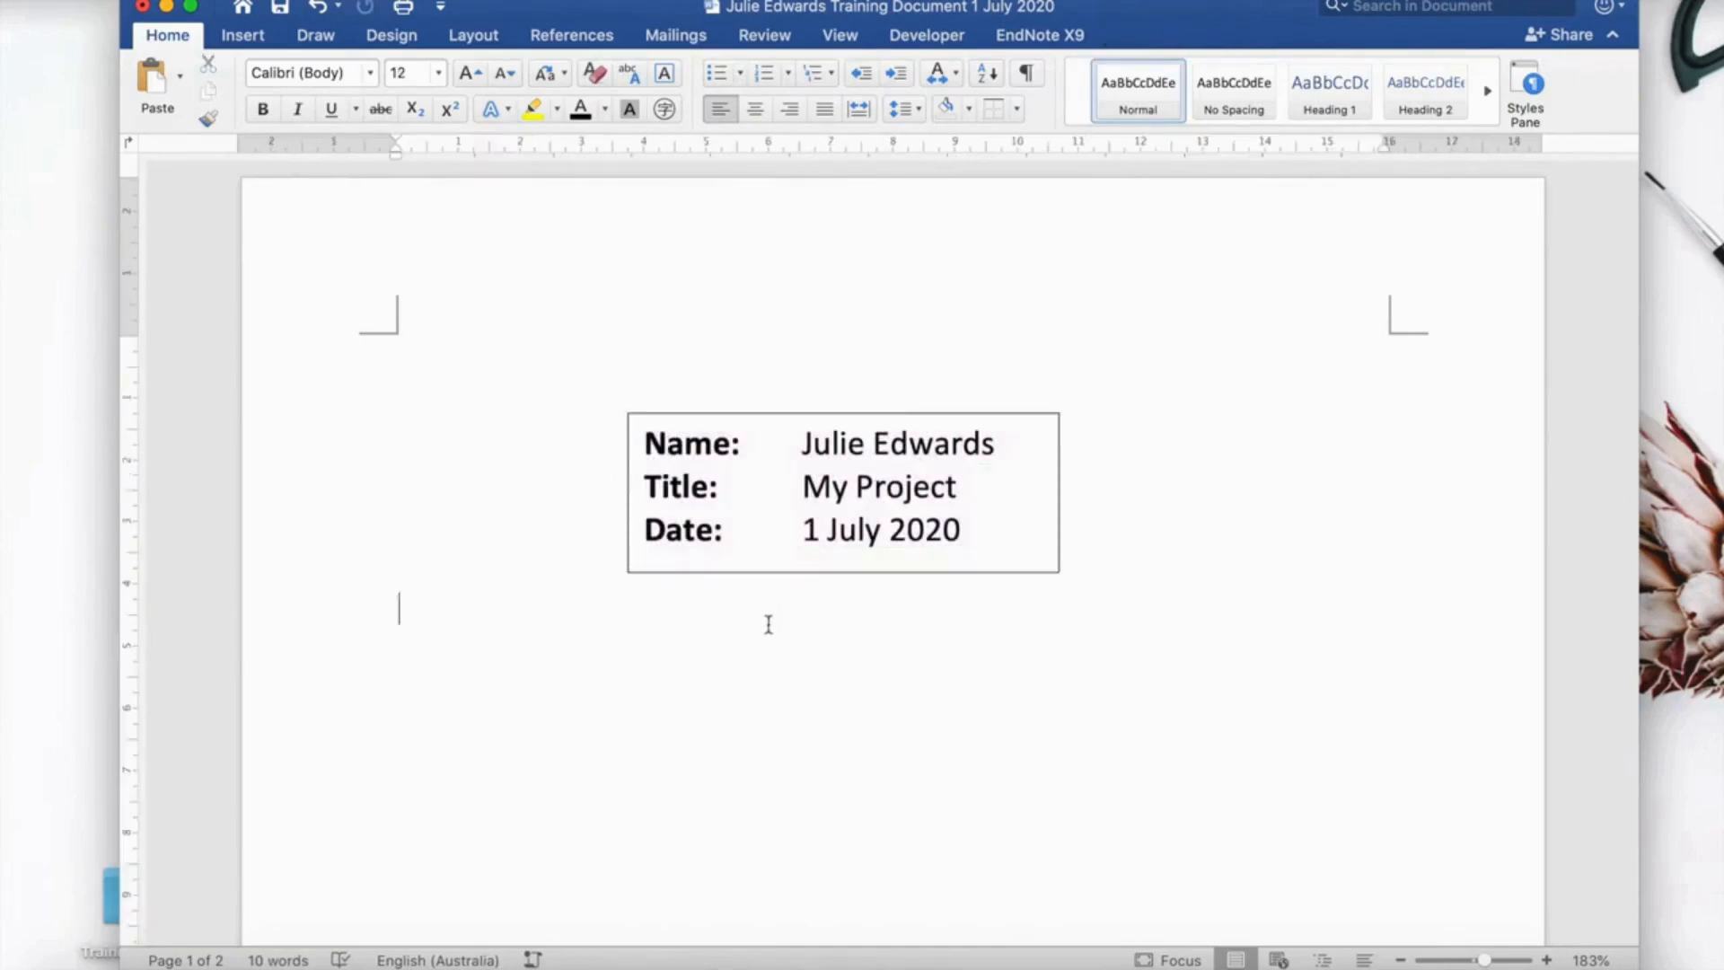
Drag the text box to the page centre, about 7.1 cm left and 4.85 cm top.
drag(851, 572, 1066, 519)
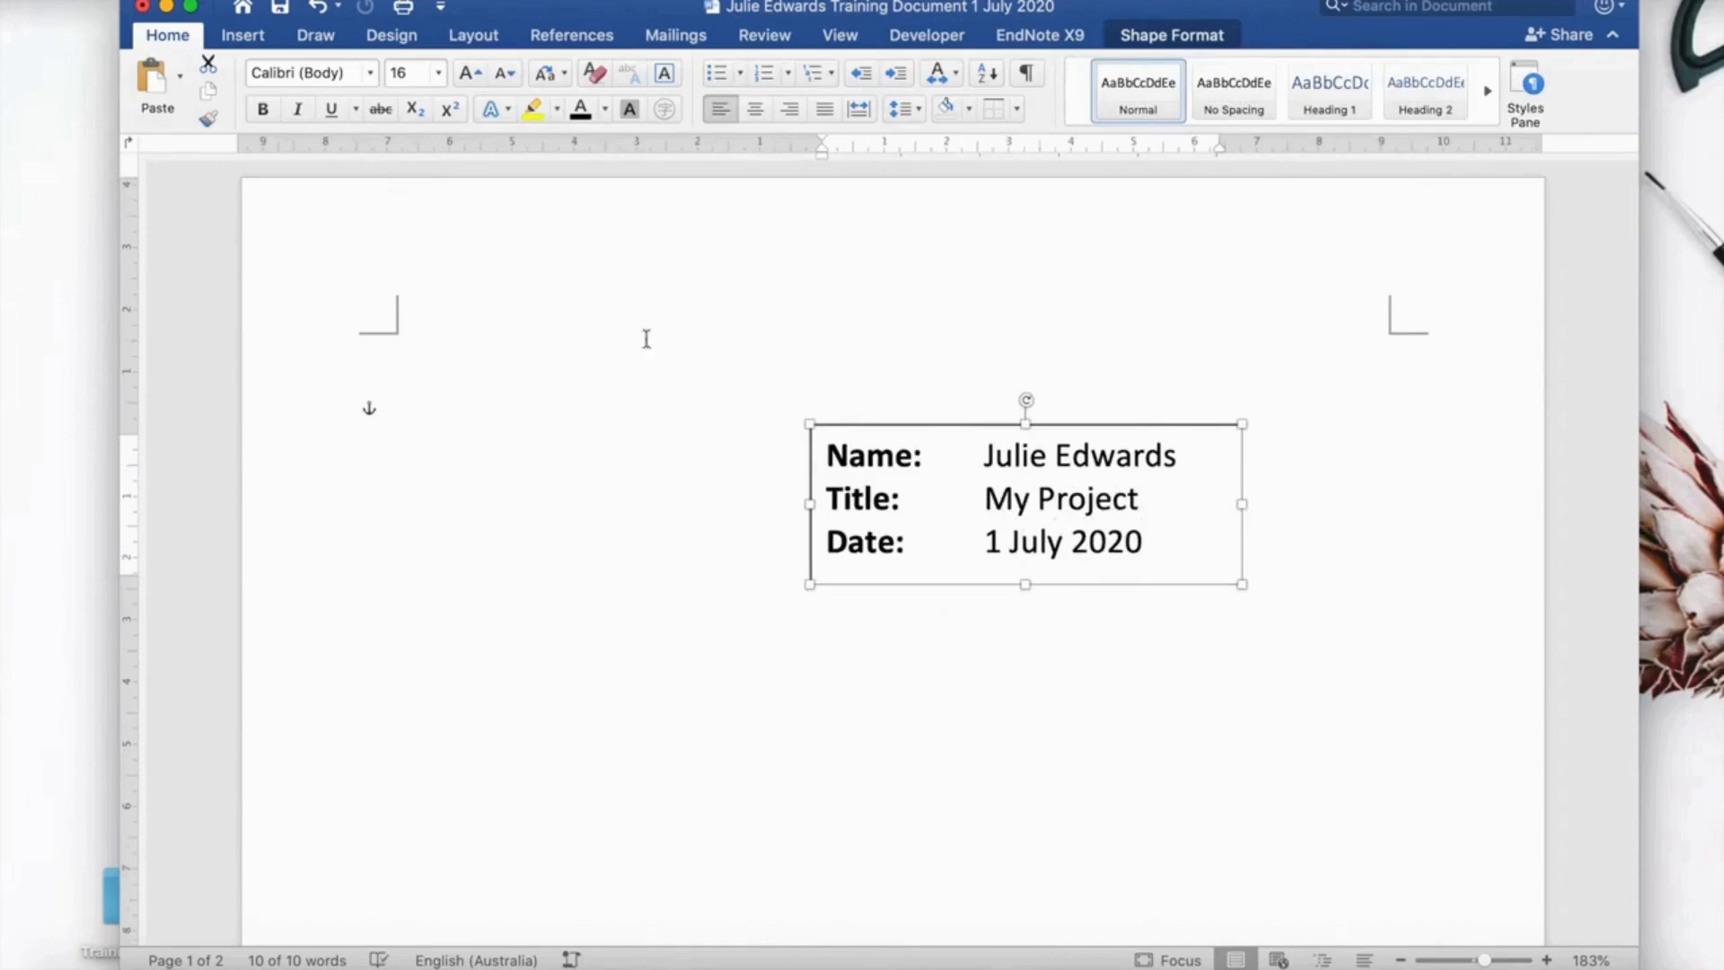
drag(1001, 551, 887, 610)
click(986, 780)
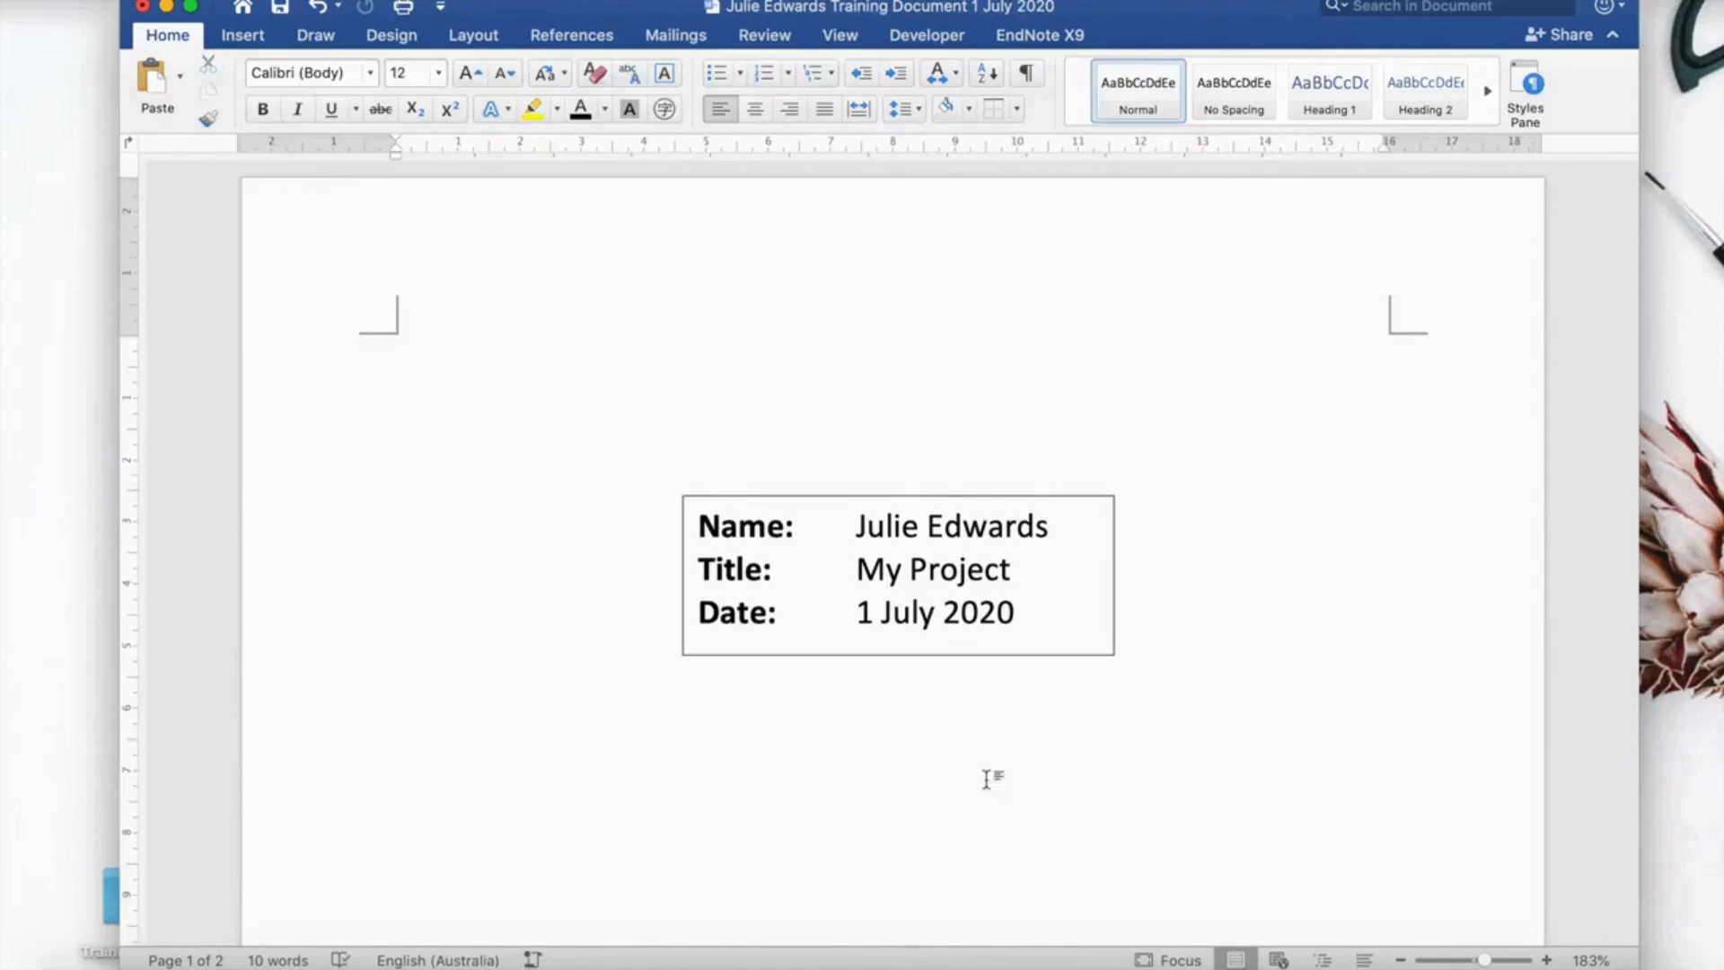
scroll(986, 780, down, 2)
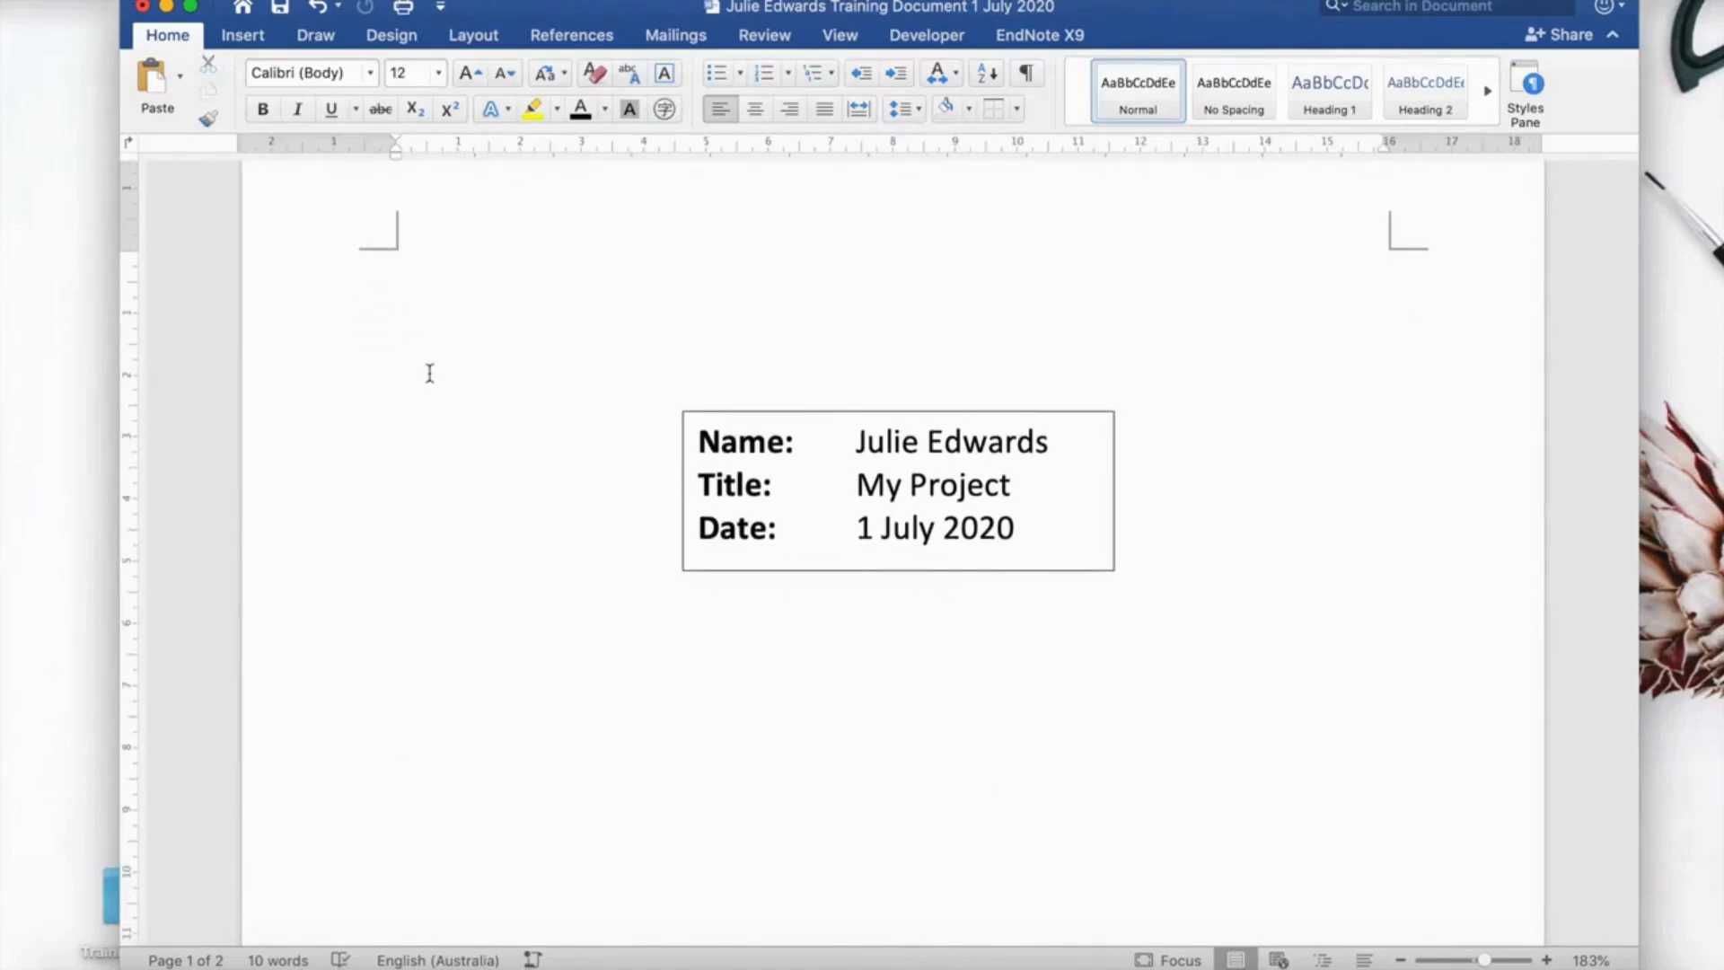
Insert a page break from Pages so an empty page 2 follows the title page.
click(242, 38)
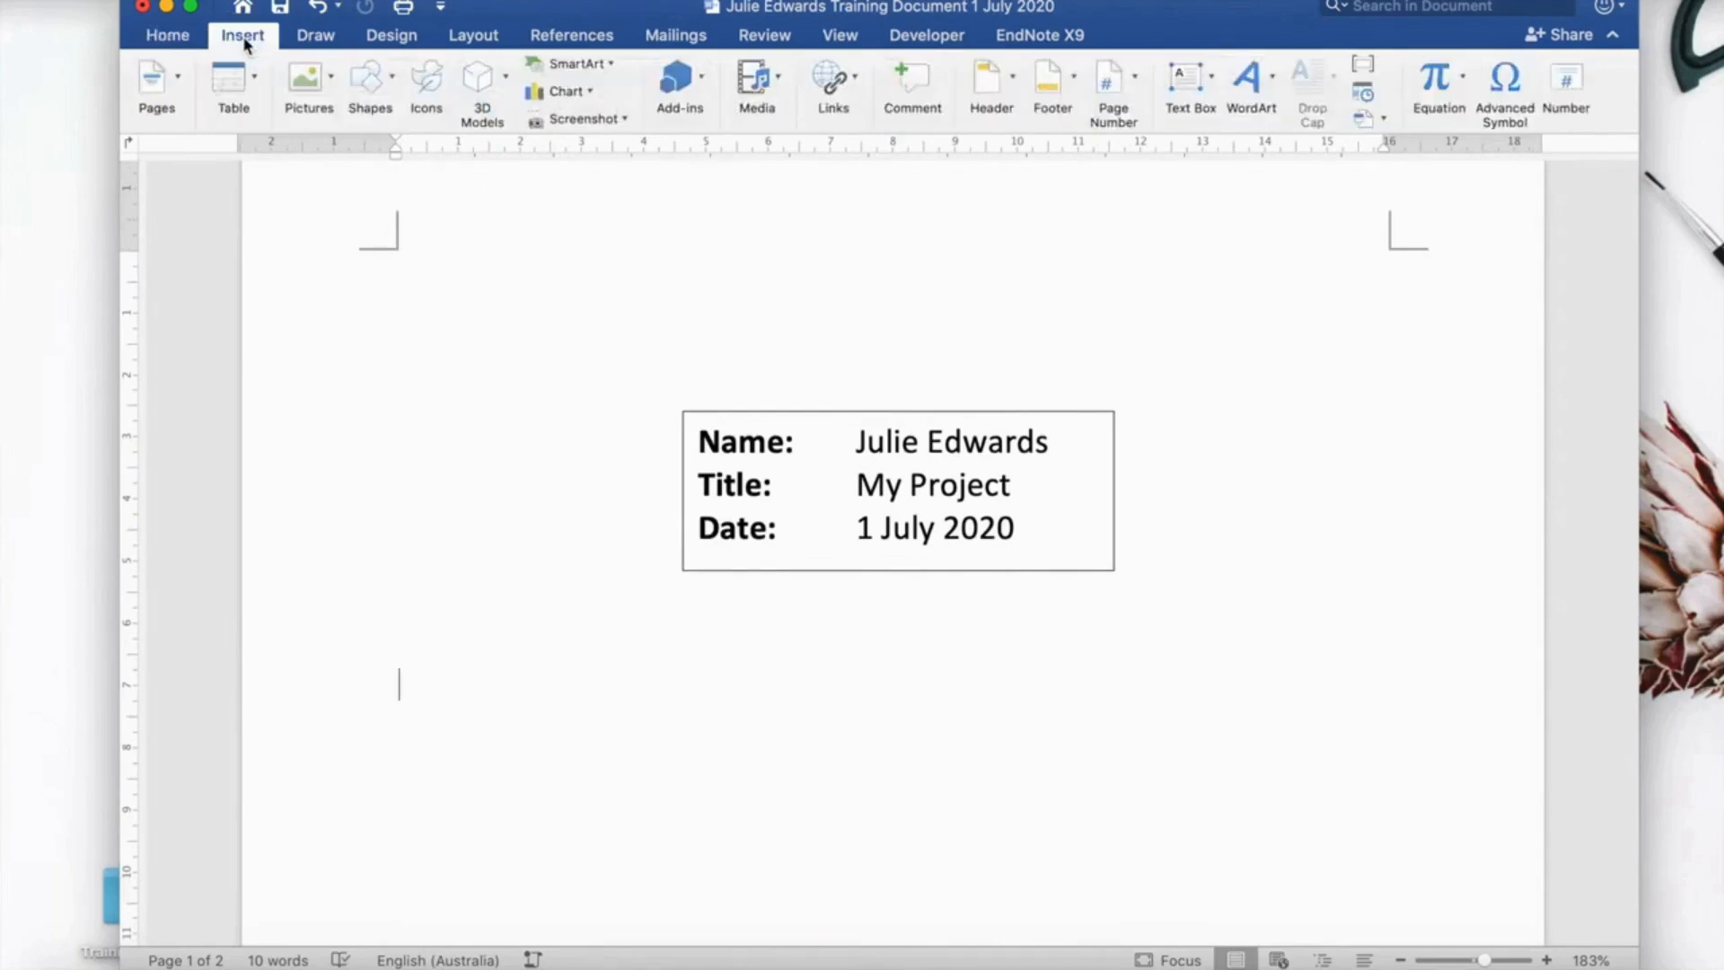
click(155, 81)
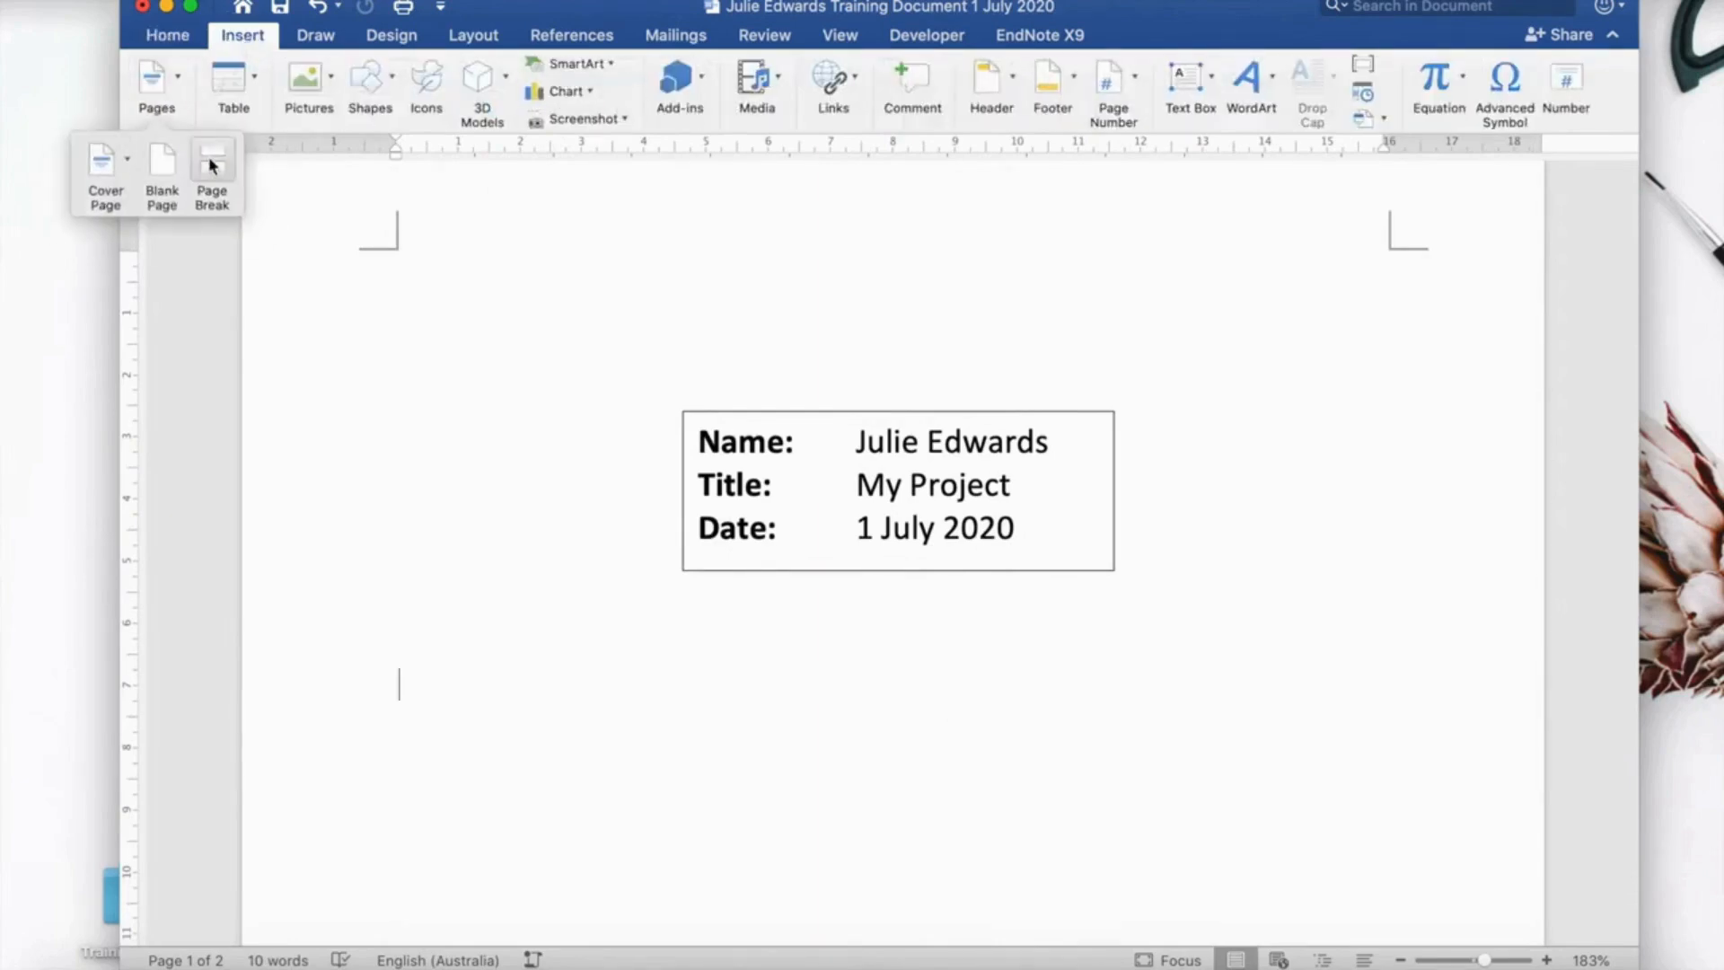
click(213, 167)
scroll(945, 580, down, 3)
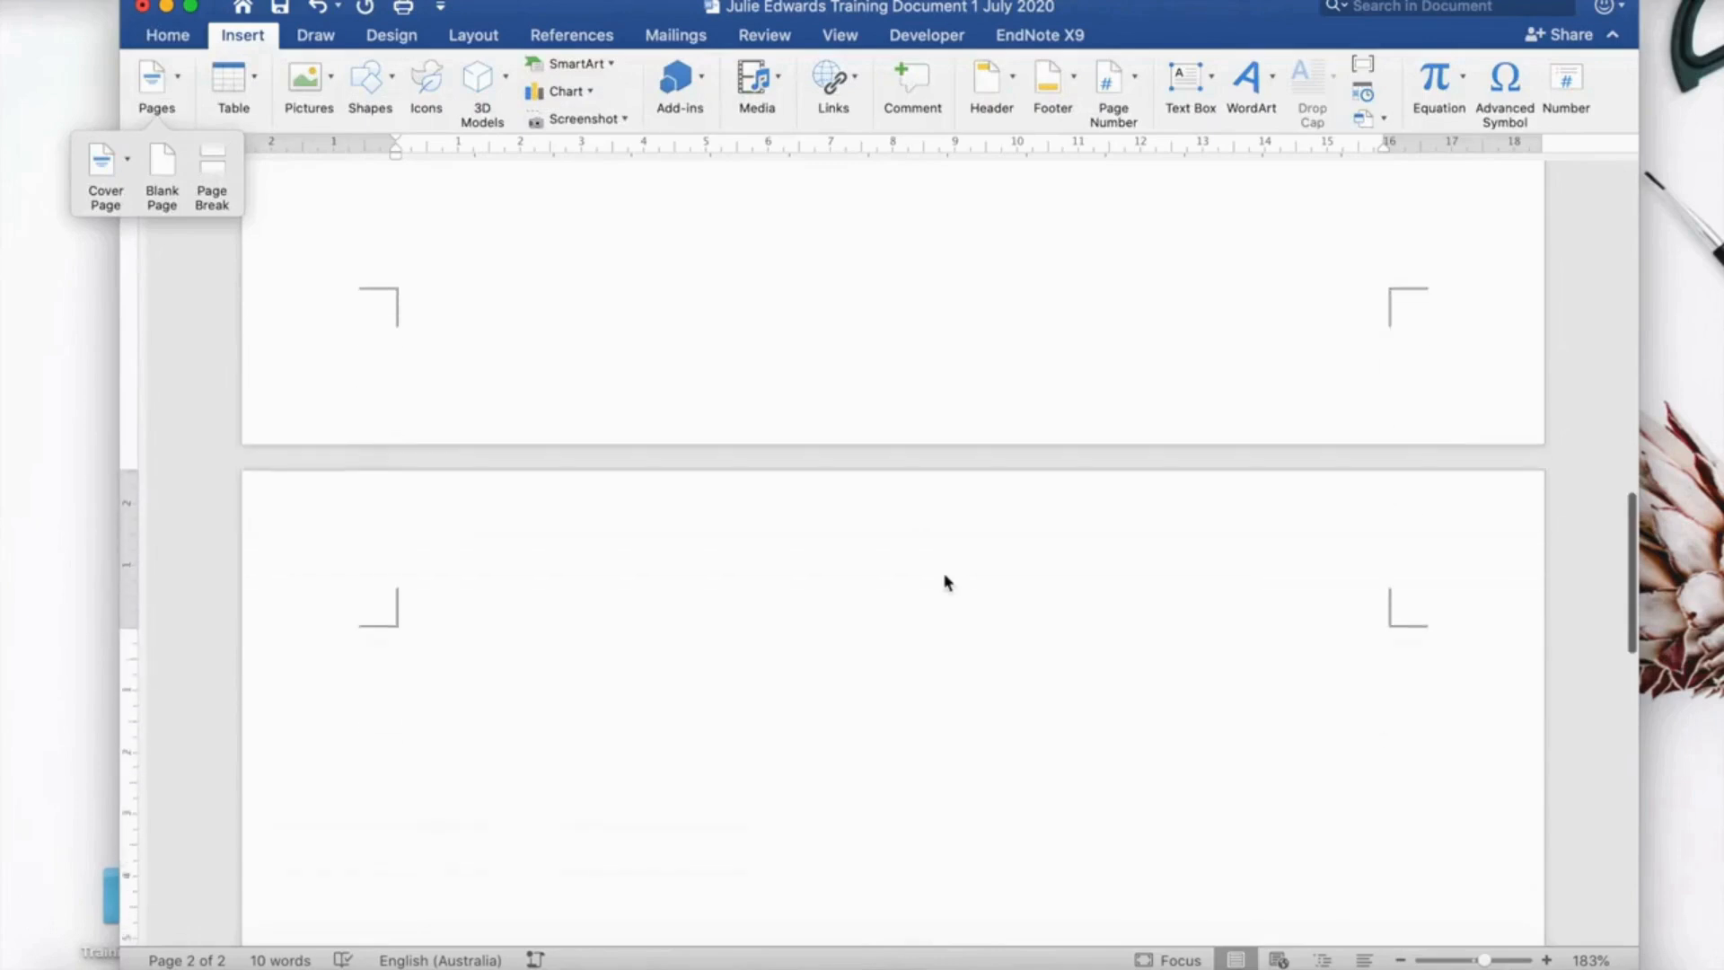
scroll(945, 579, up, 1)
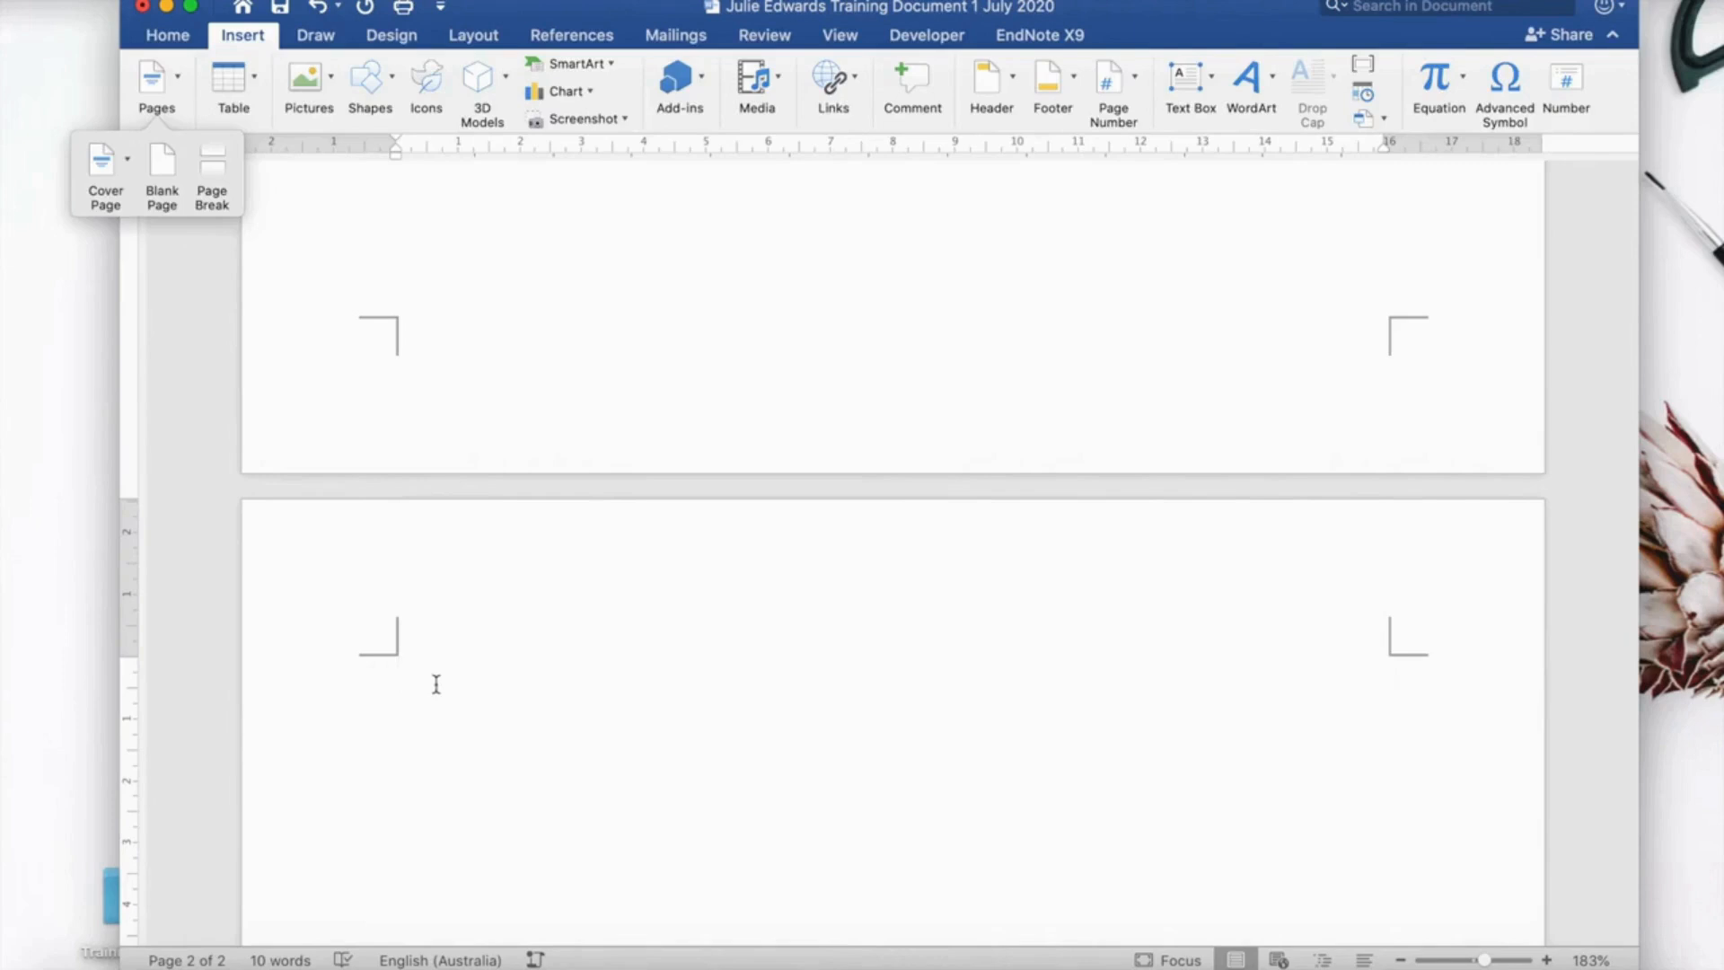
click(427, 563)
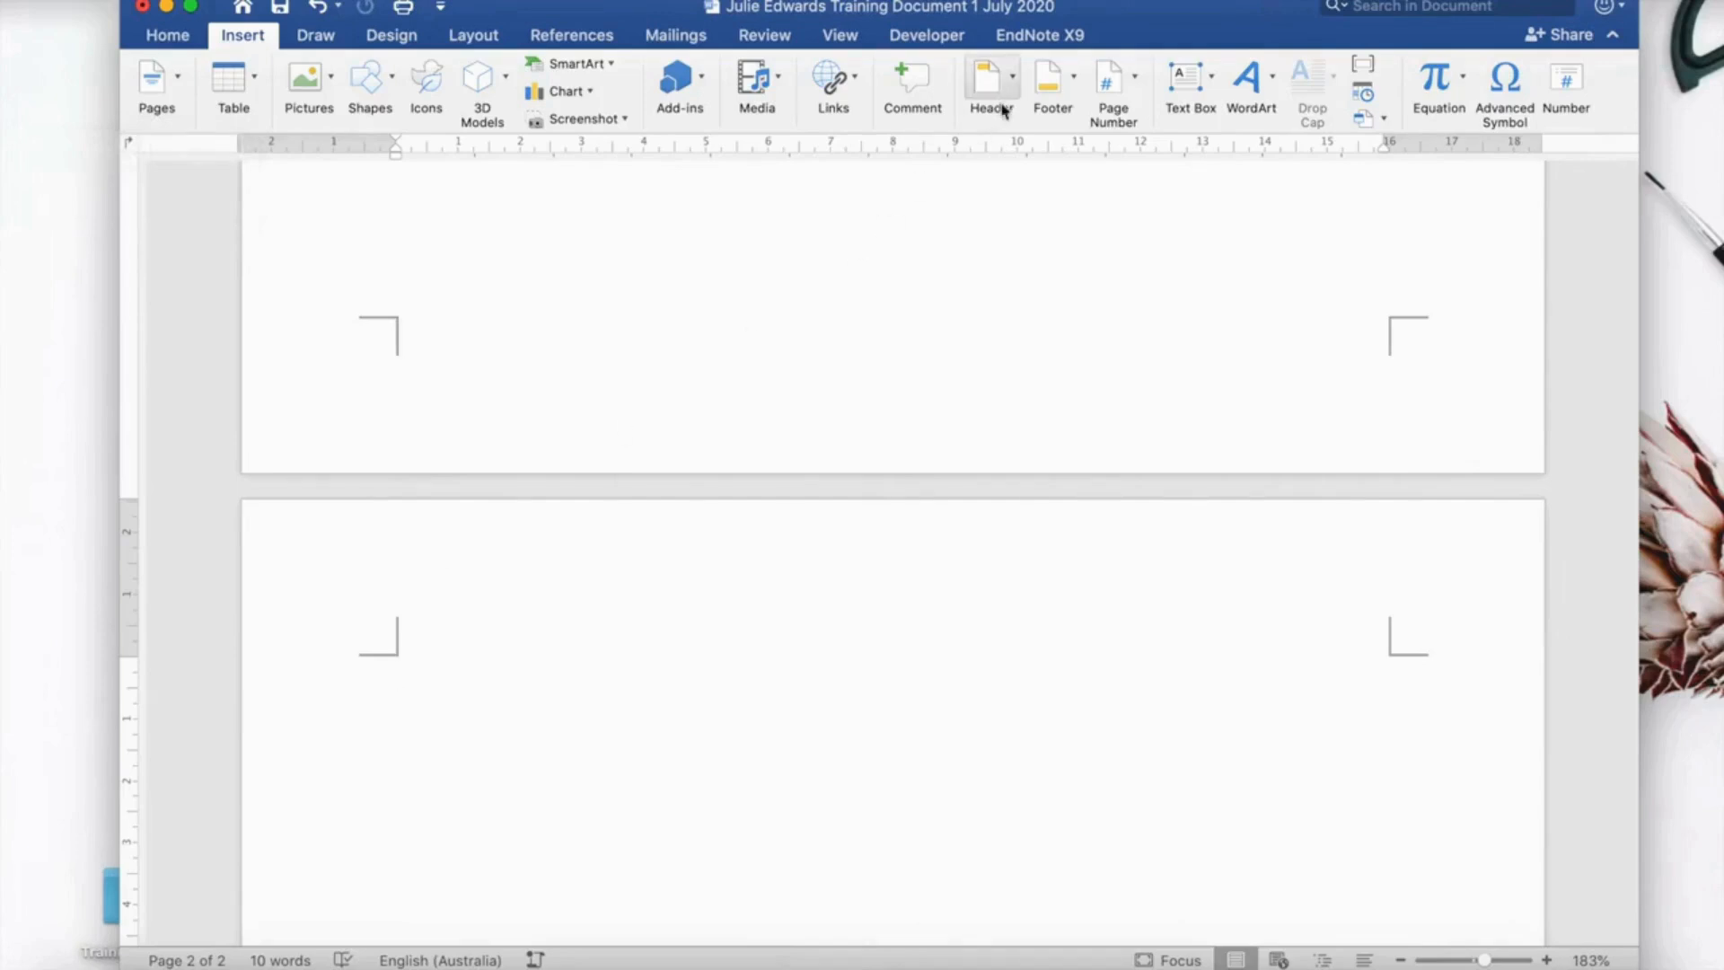
Paste the Name, Title and Date lines into page 2's header and set them to 11 pt.
double_click(416, 573)
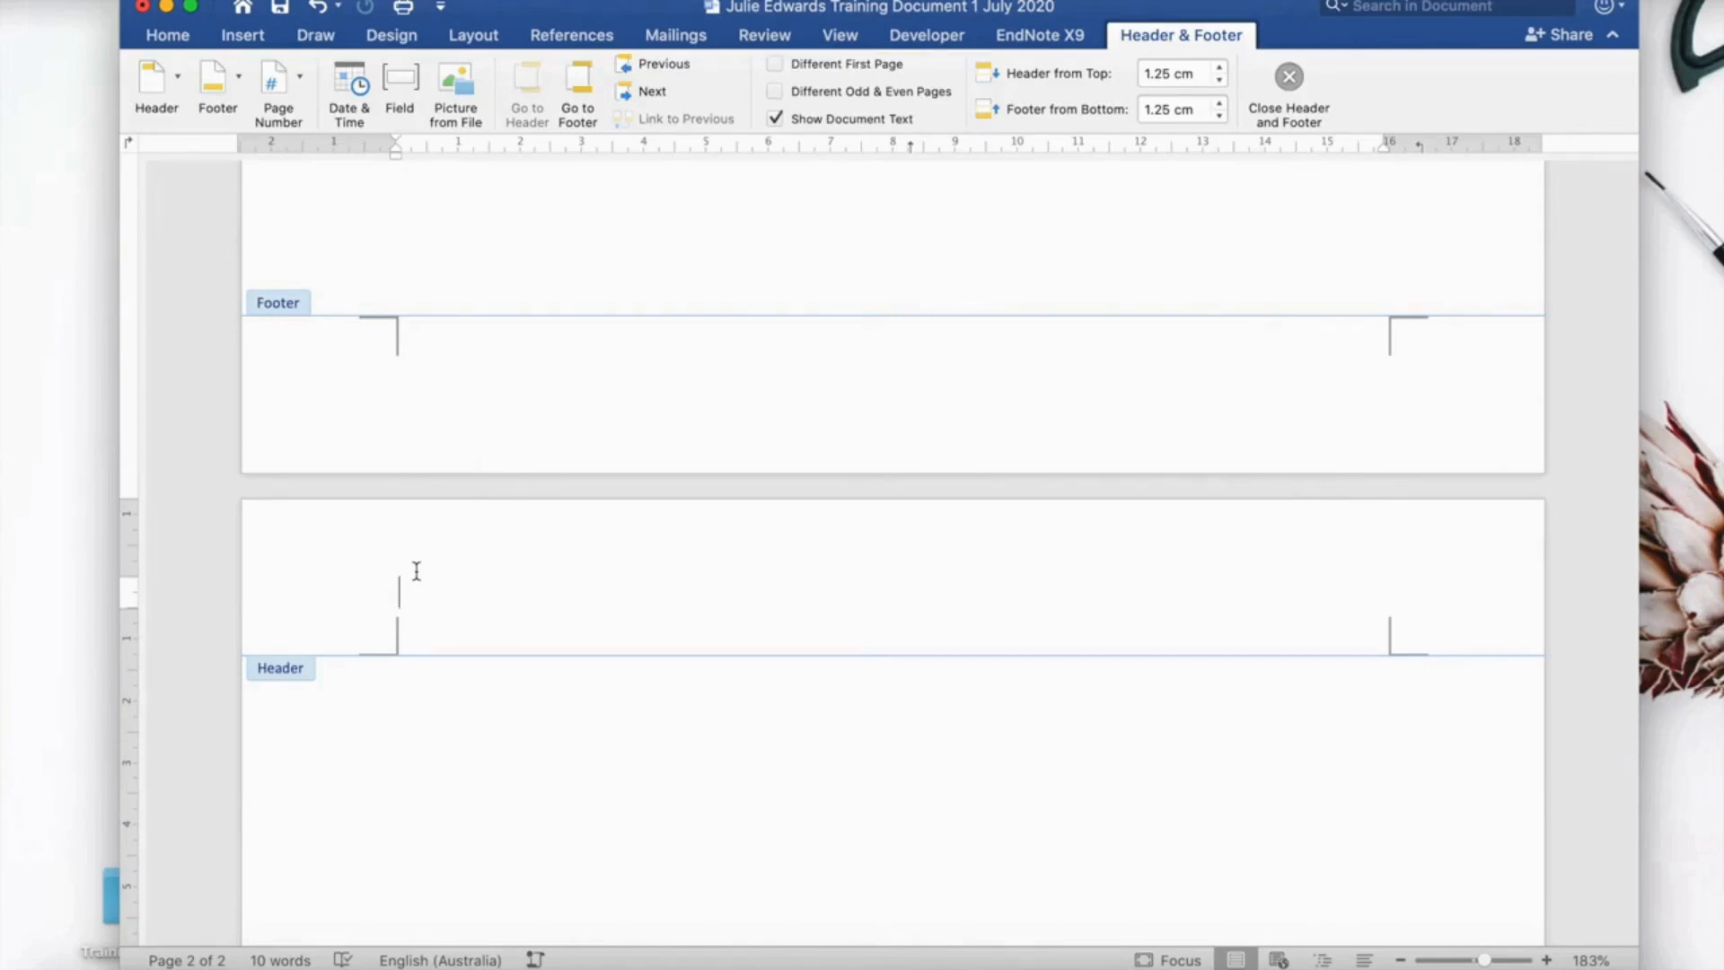
key(super+v)
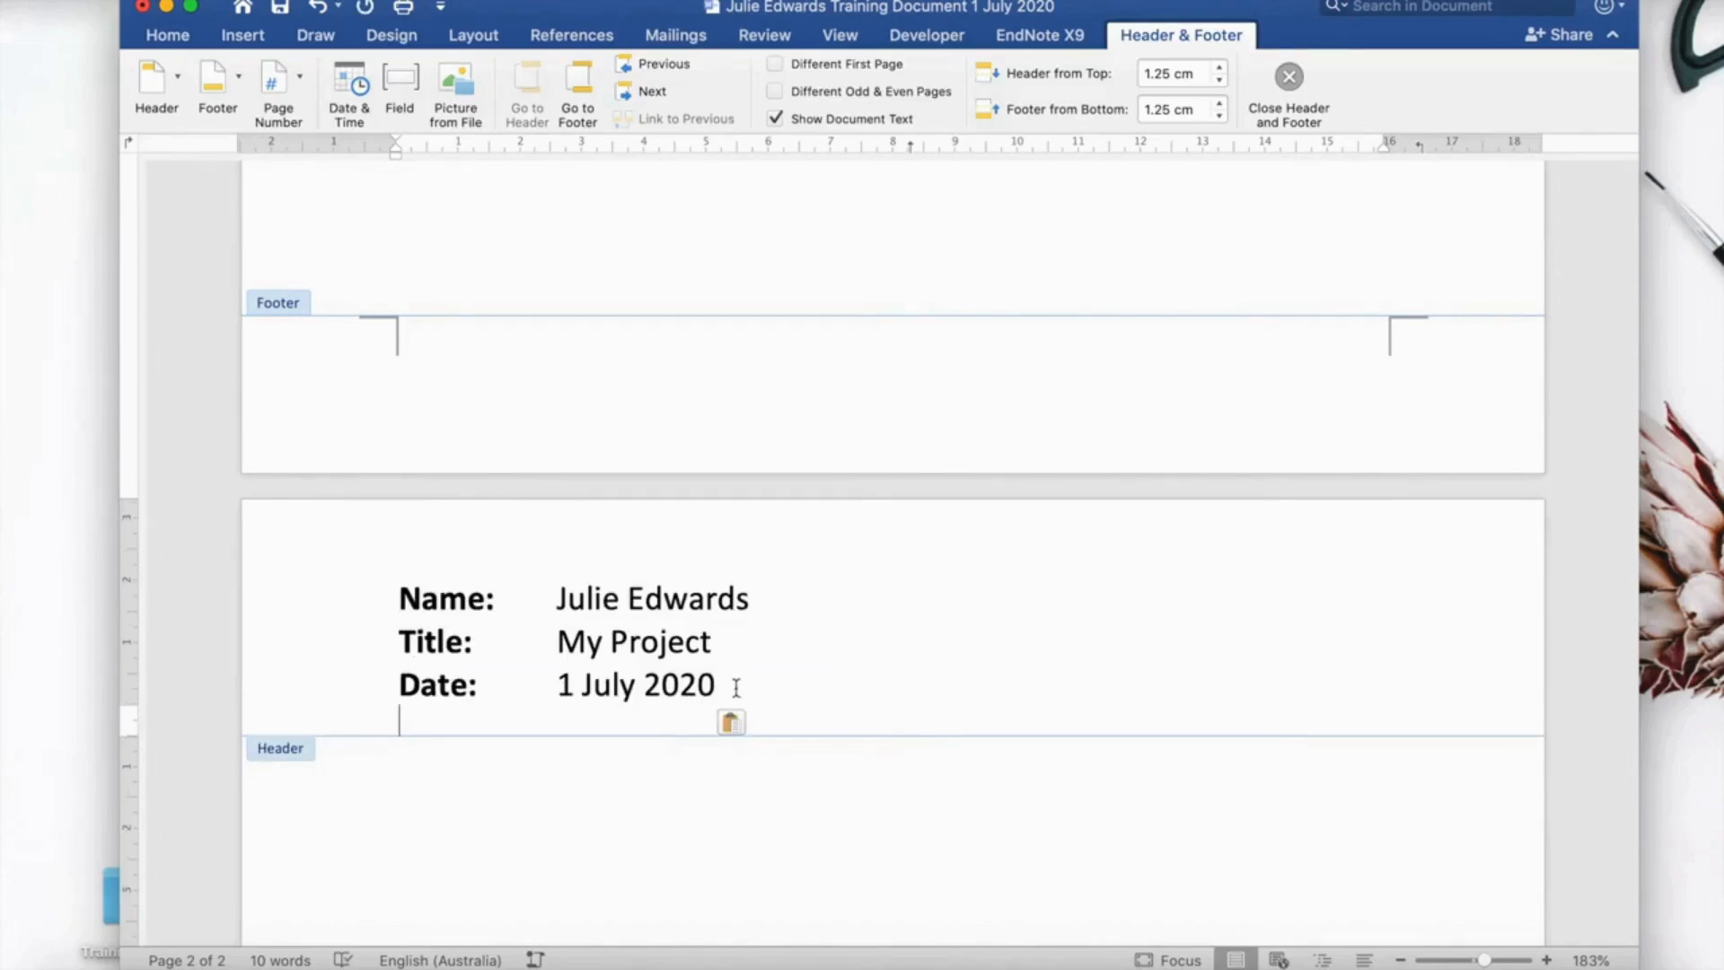
drag(697, 677, 415, 598)
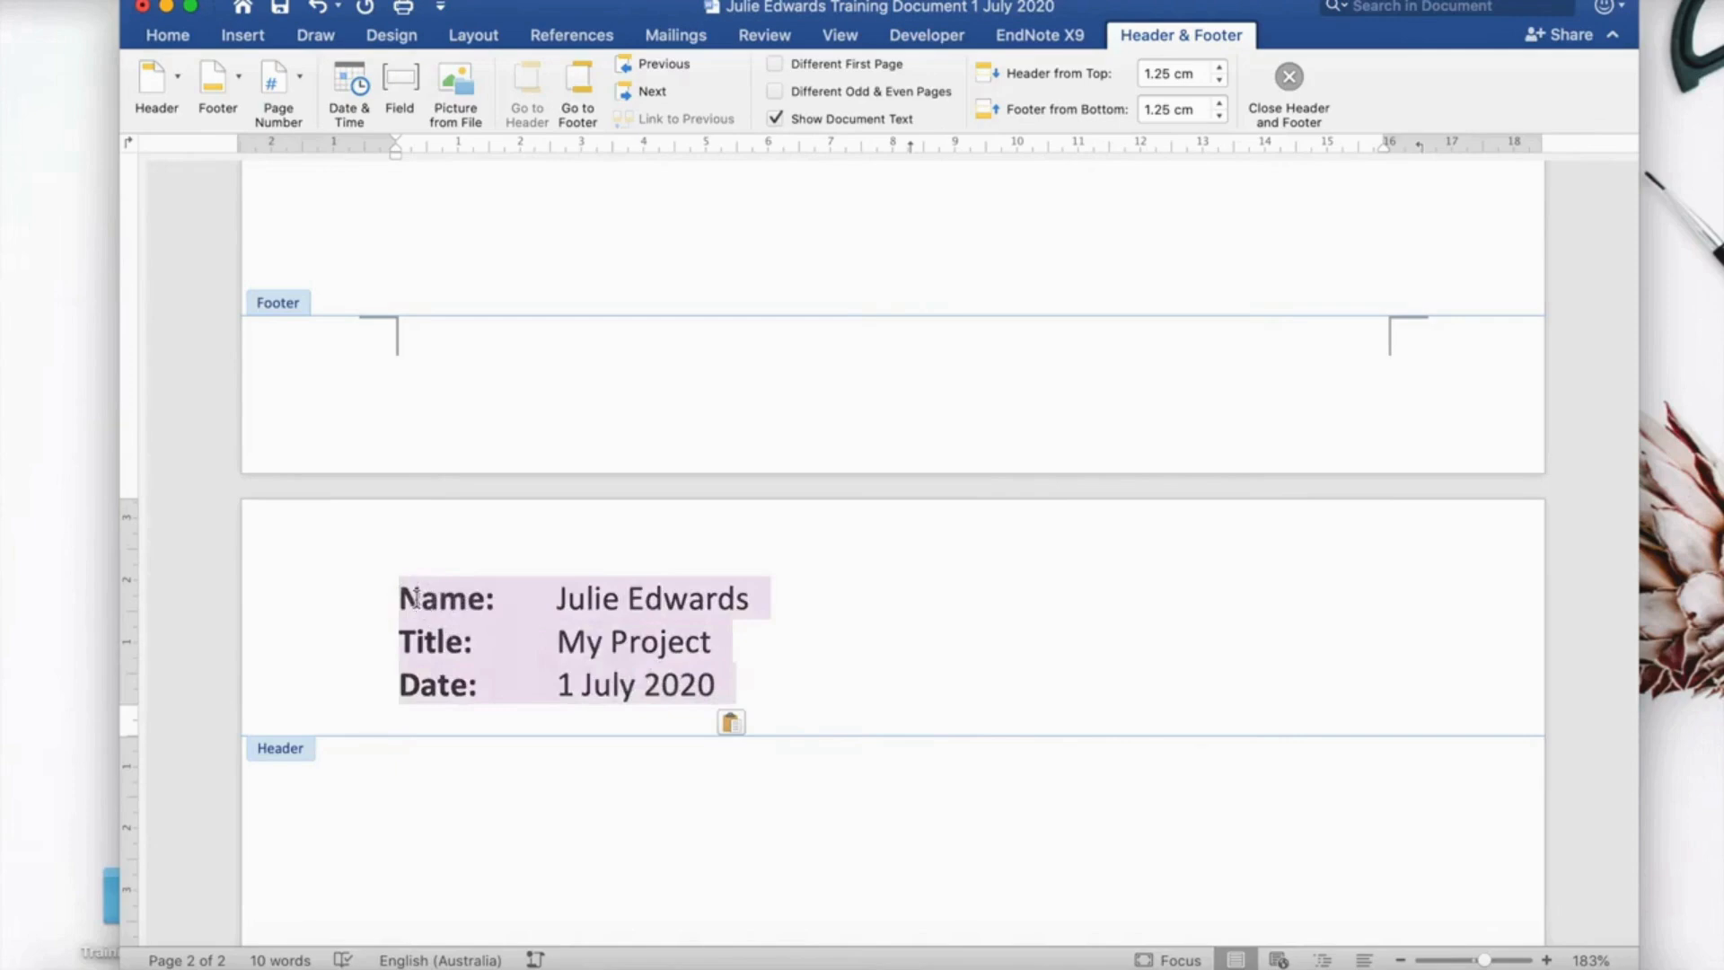
click(168, 34)
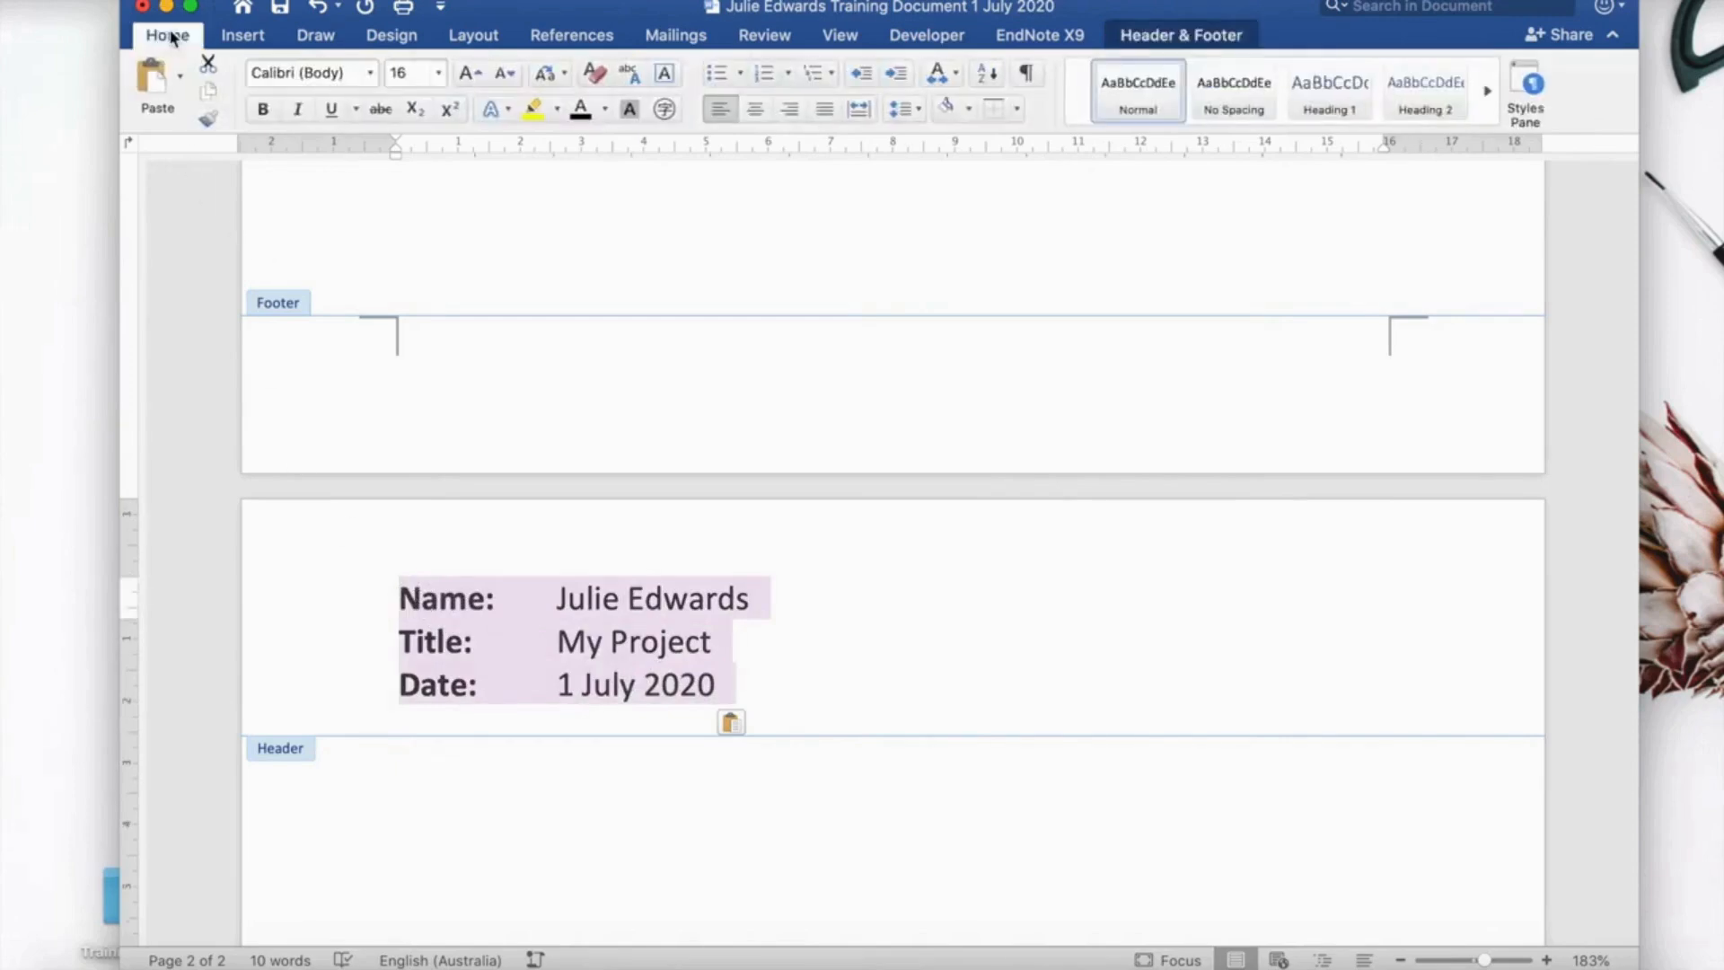
click(446, 76)
click(434, 286)
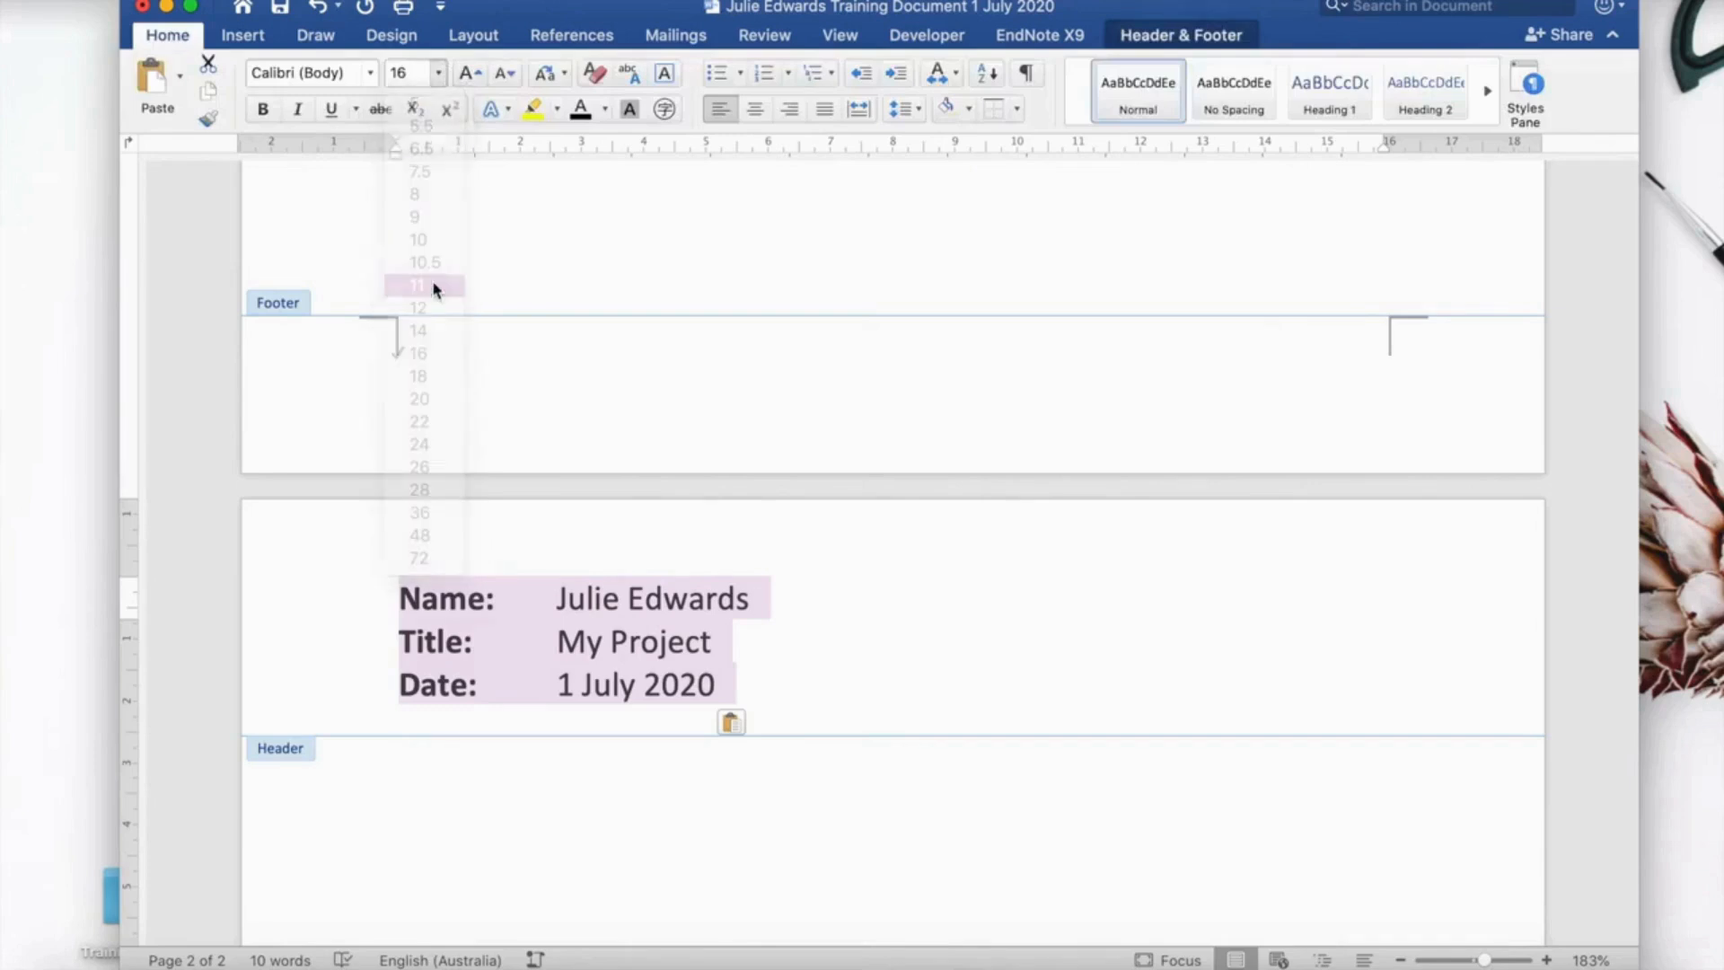
click(617, 654)
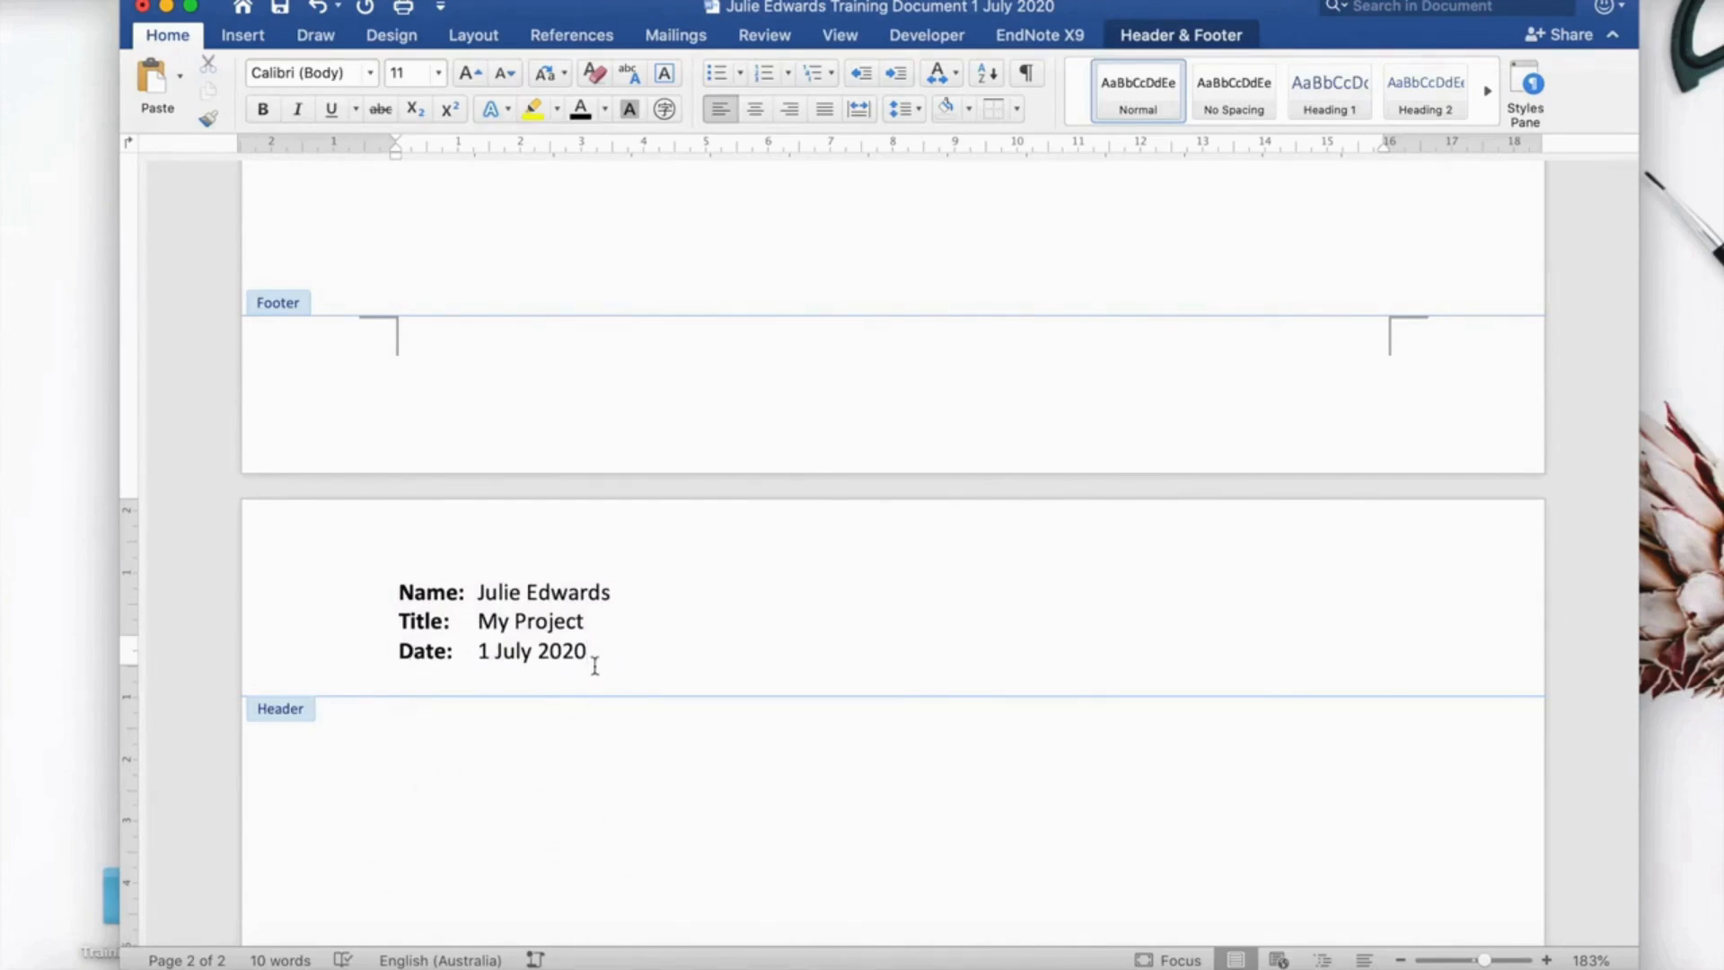
Add a bottom border under the header's Date line, followed by an empty line.
click(1016, 109)
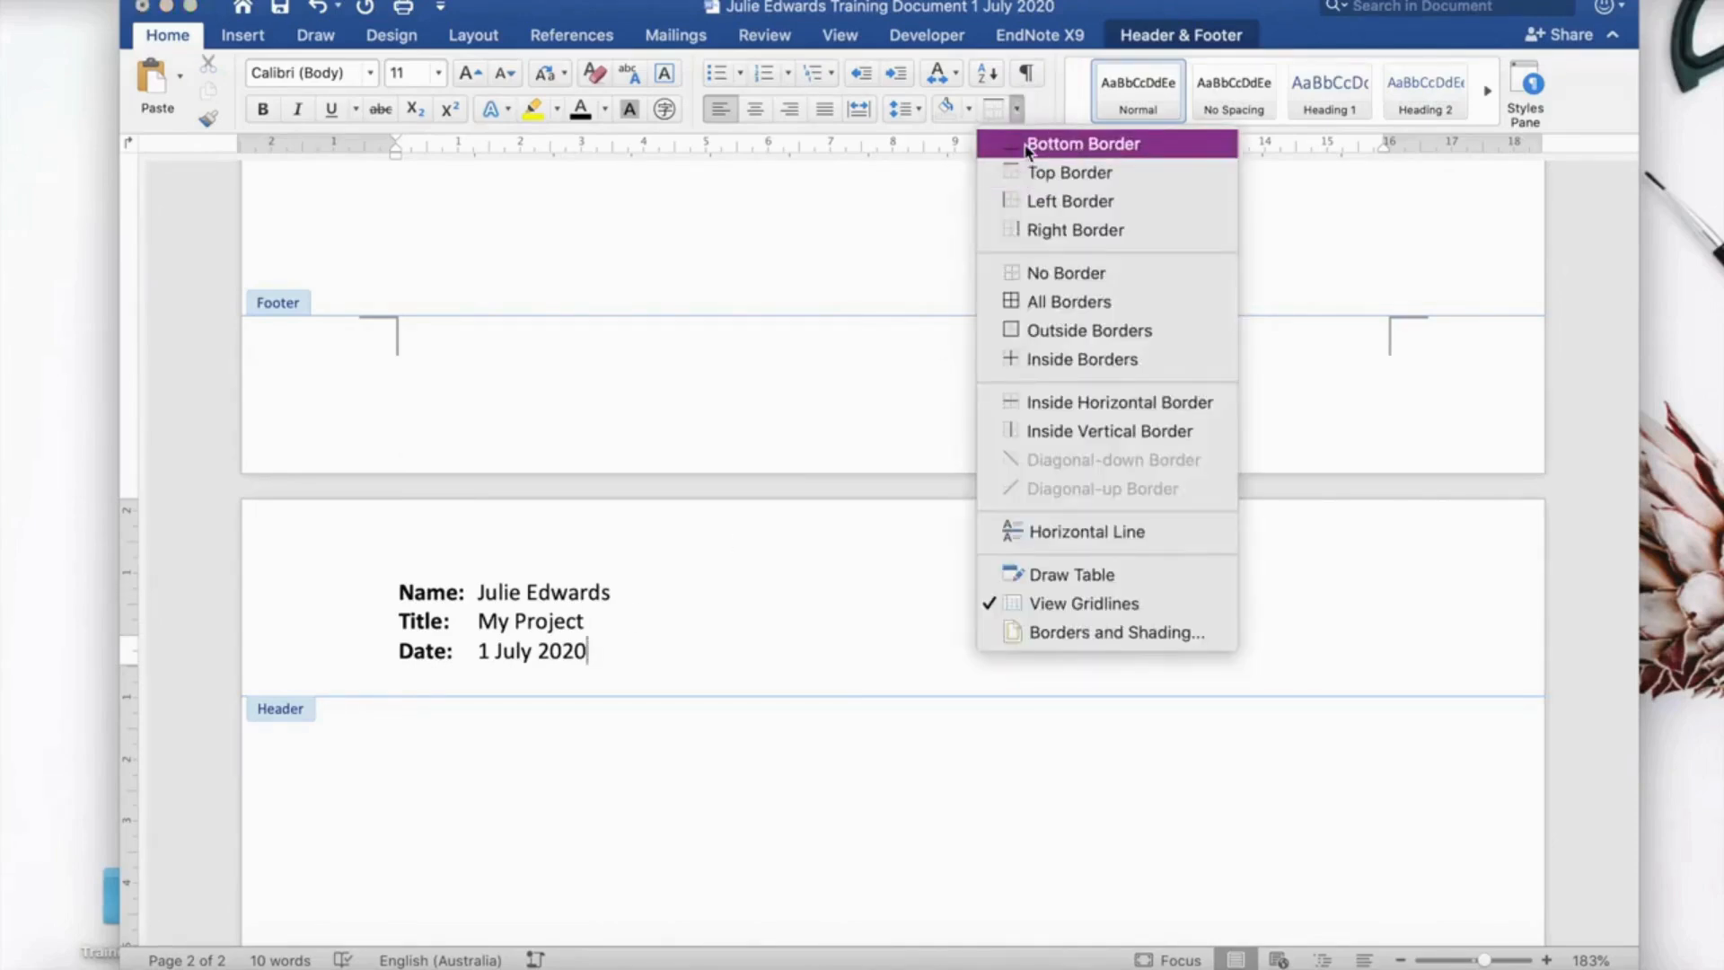
click(1027, 145)
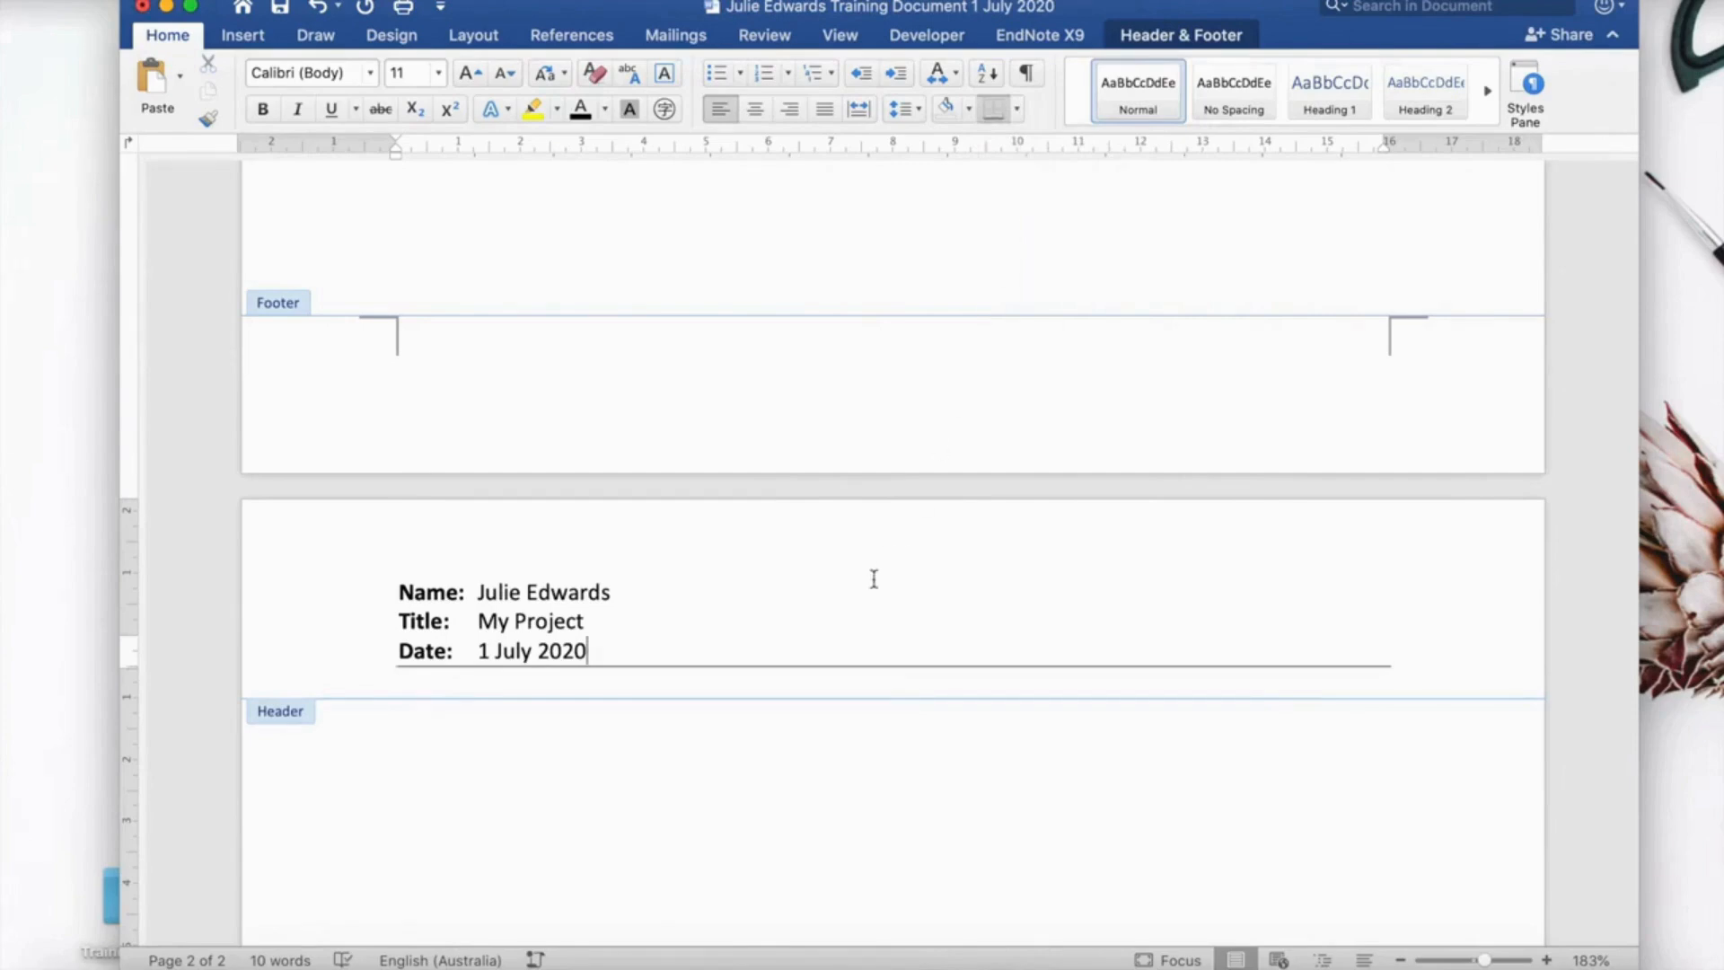
key(Return)
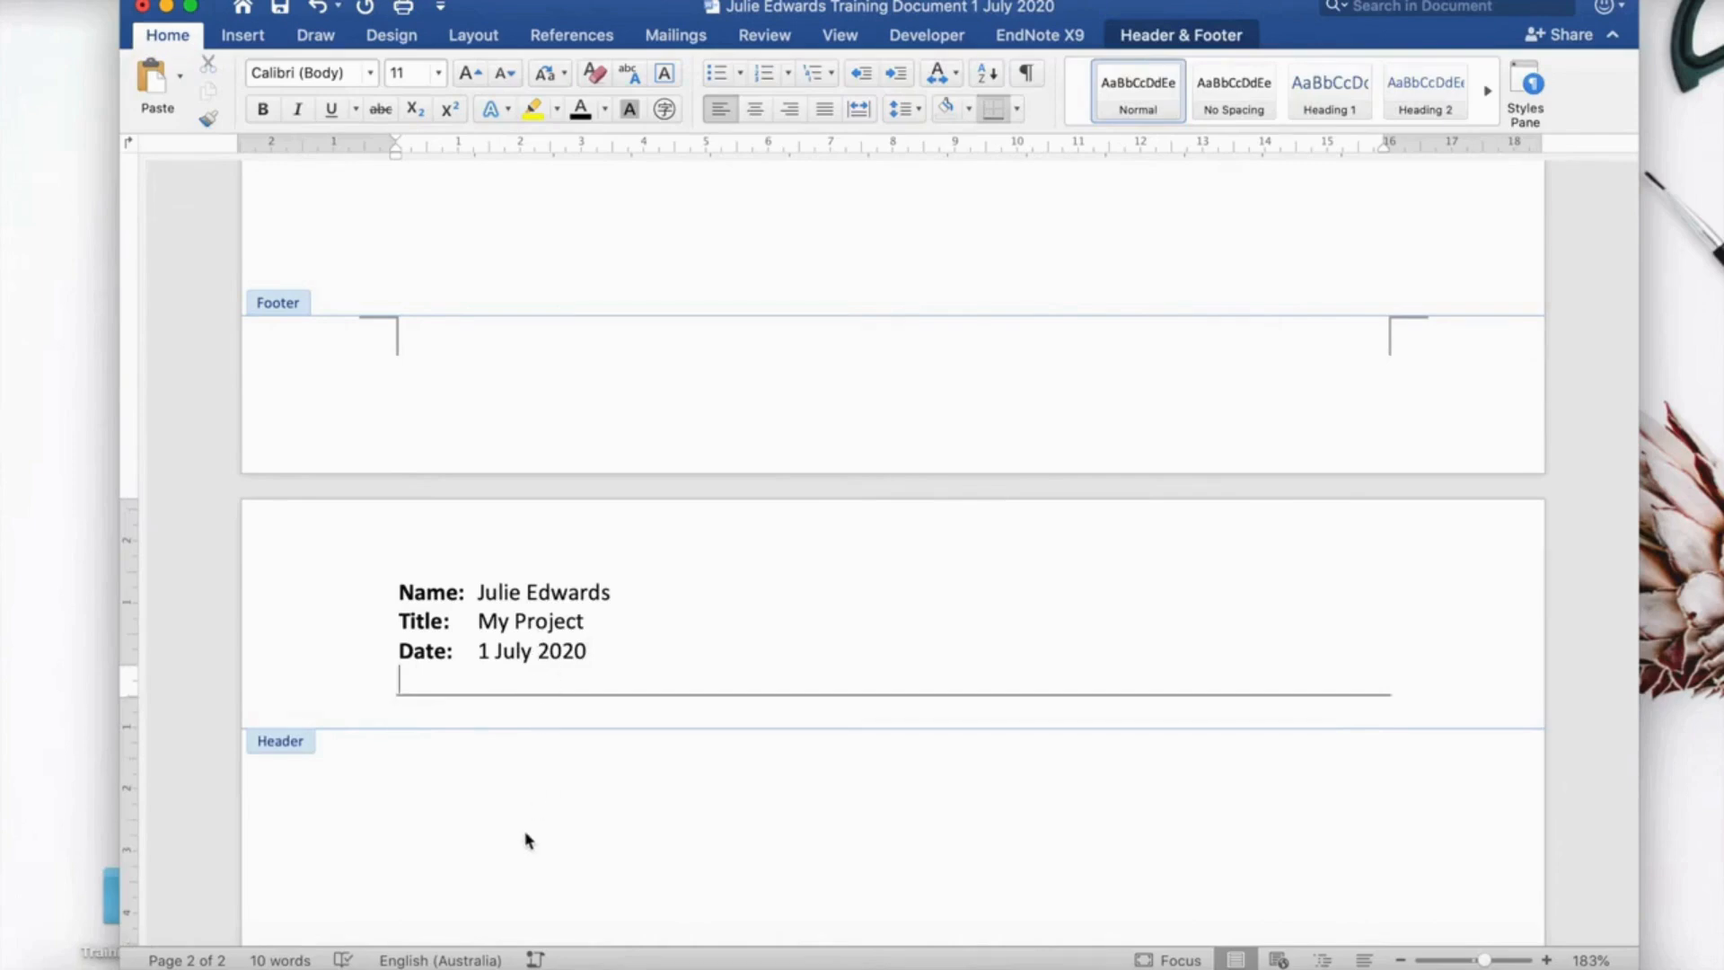
scroll(505, 824, down, 4)
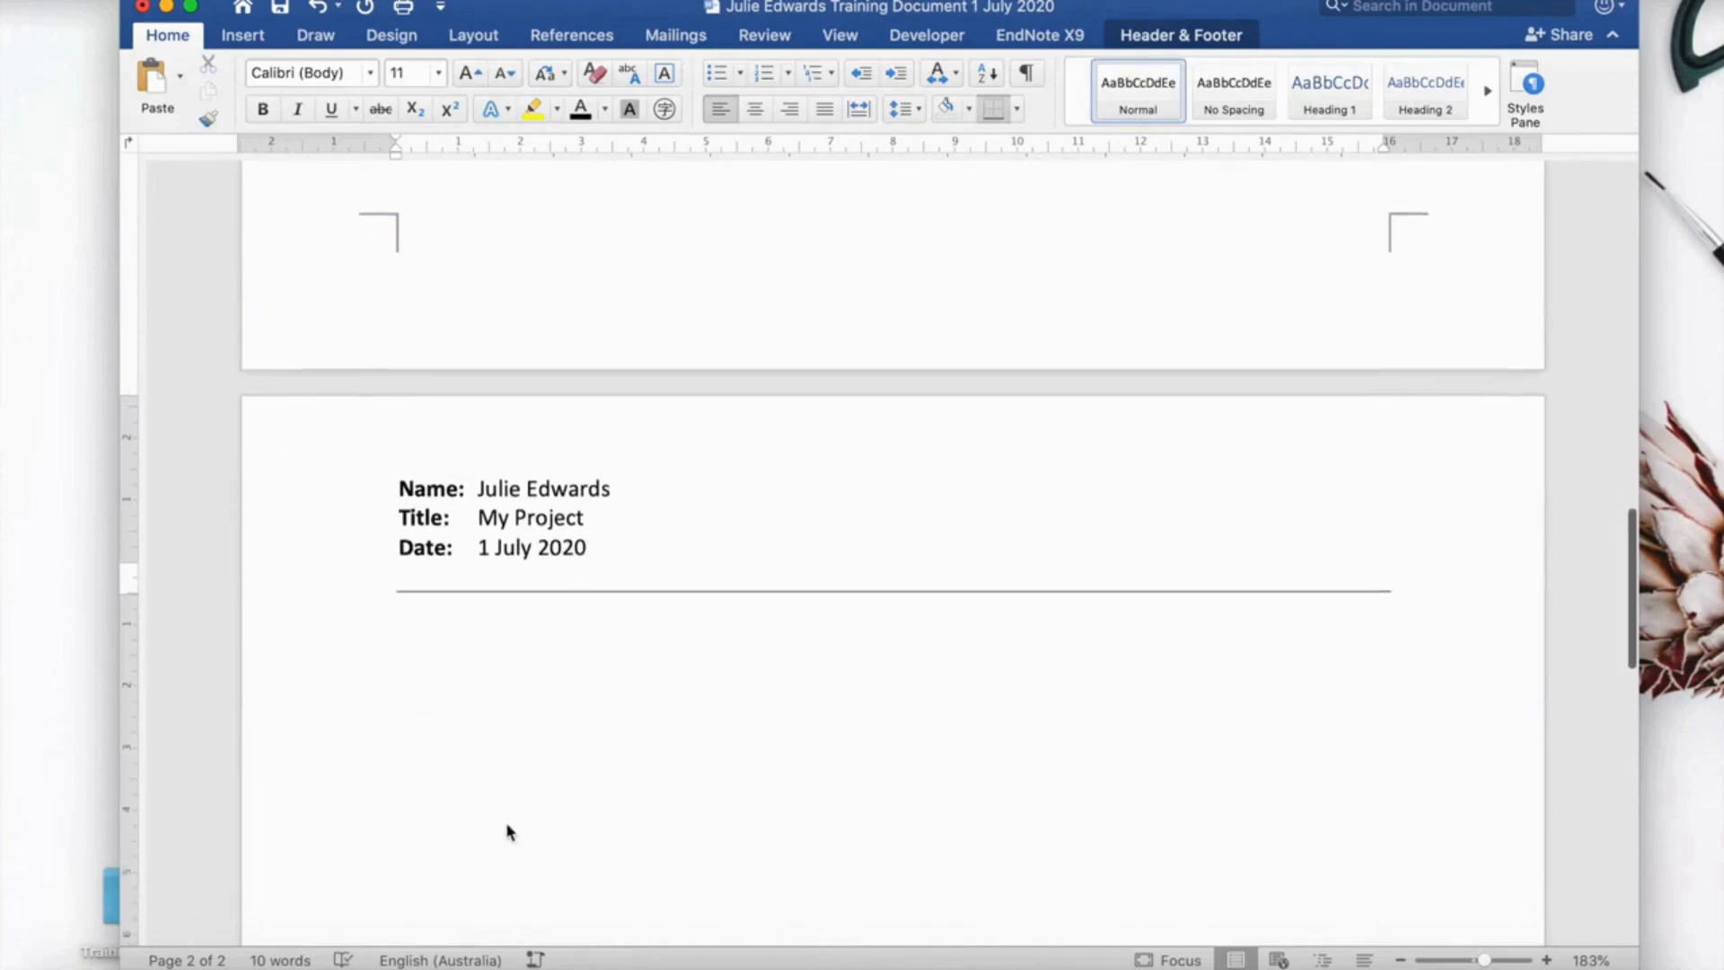
Leave the header and open page 2's footer for editing.
double_click(509, 682)
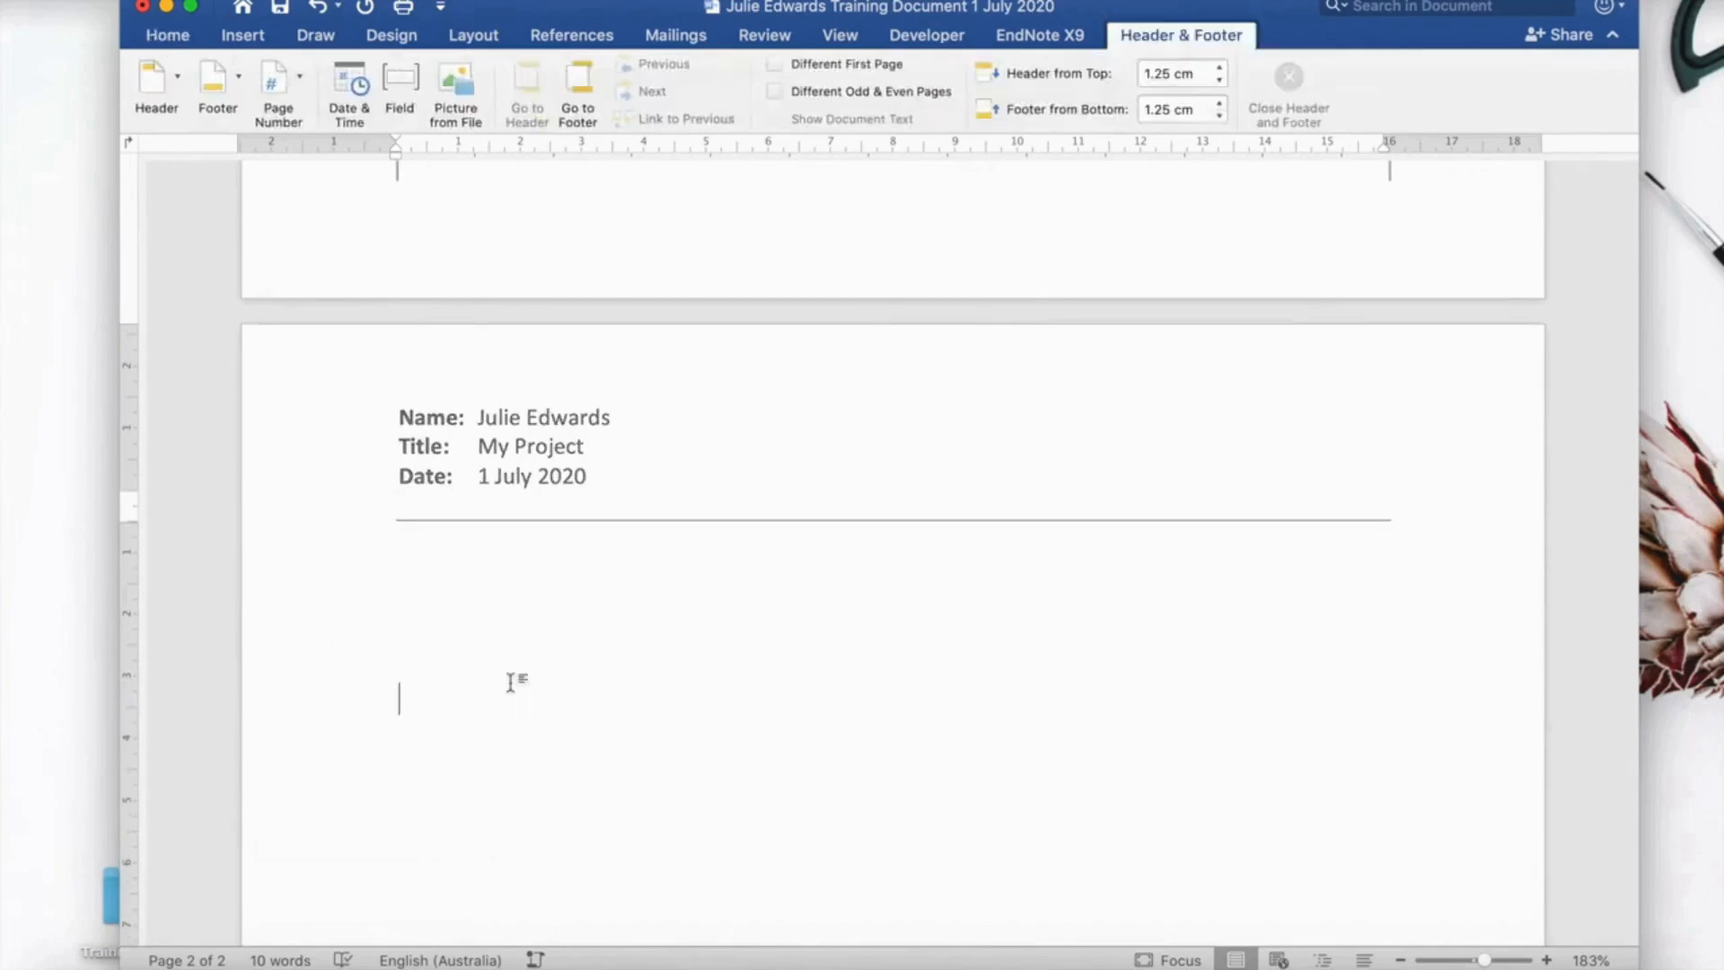
scroll(509, 682, down, 15)
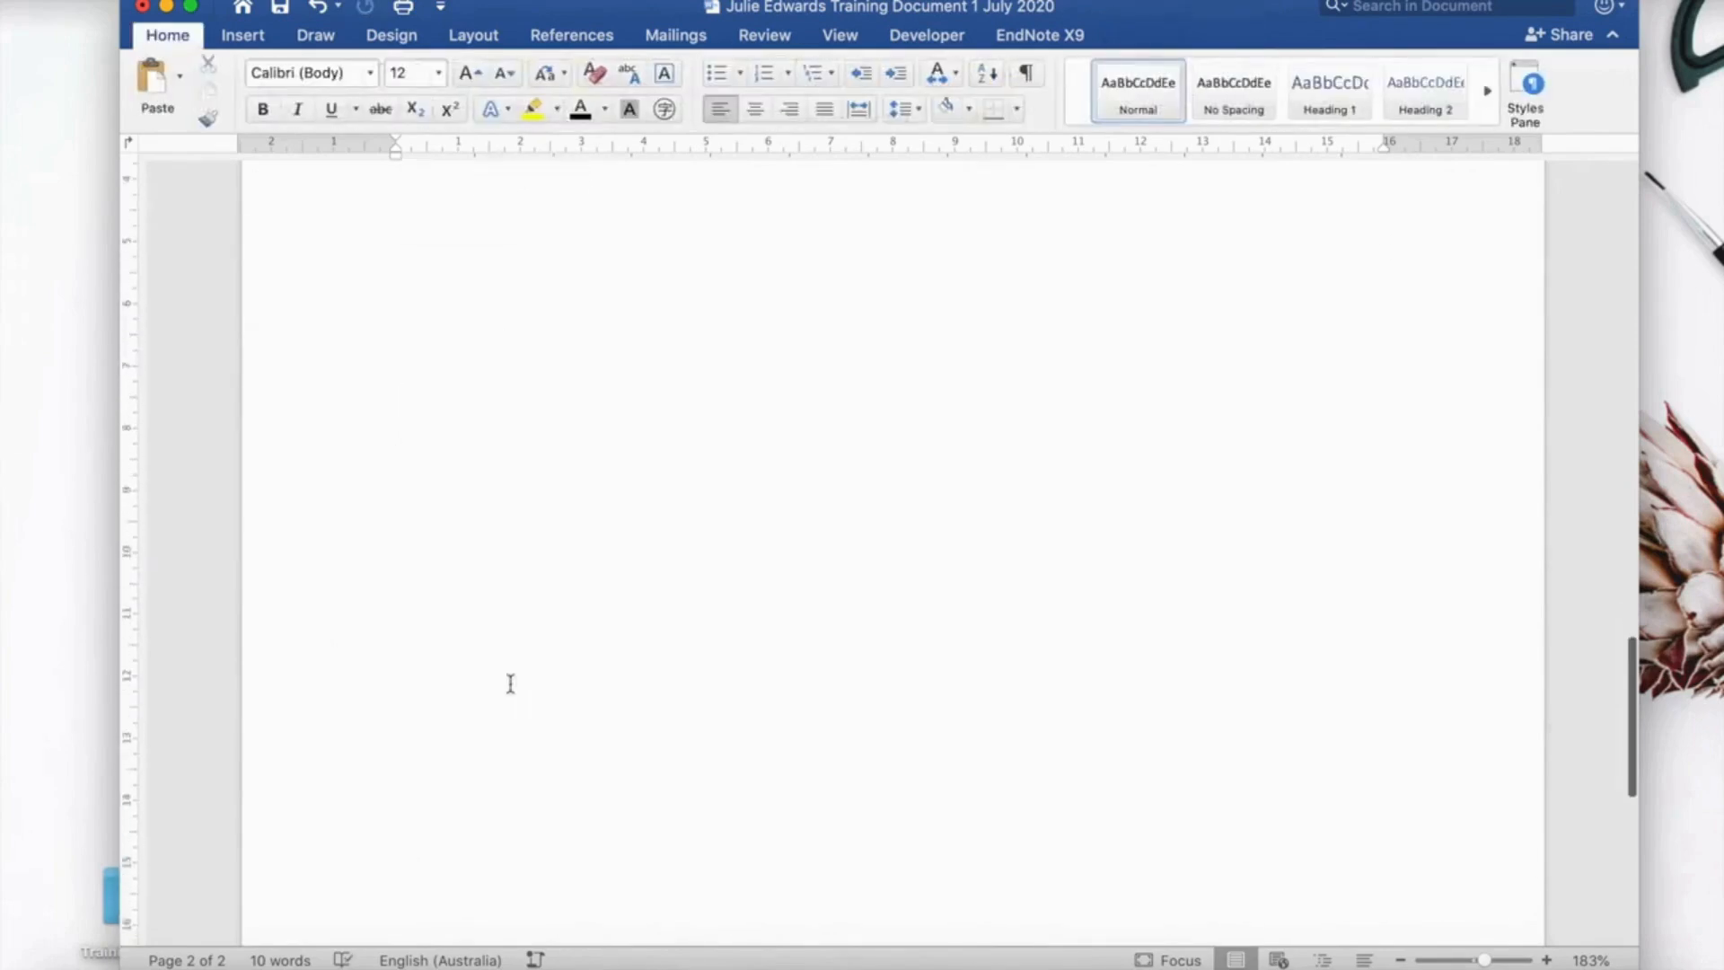
double_click(553, 811)
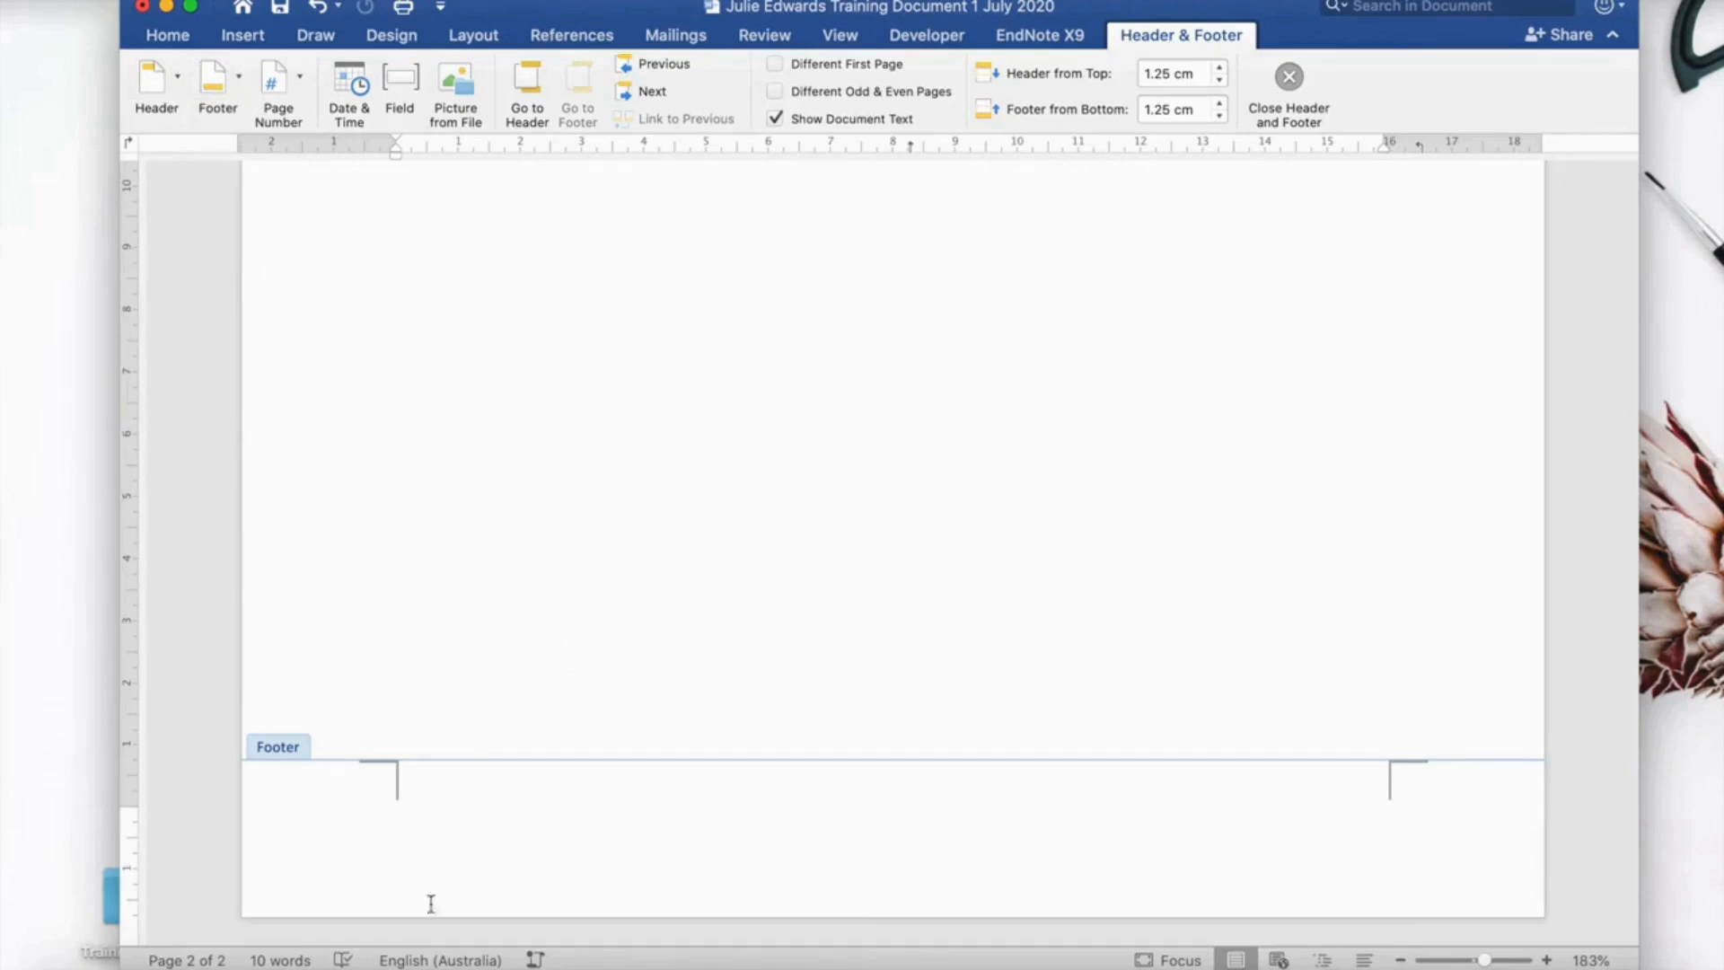
click(405, 828)
Bring up the Page Numbers dialog via Insert > Page Number > Page Number.
click(300, 83)
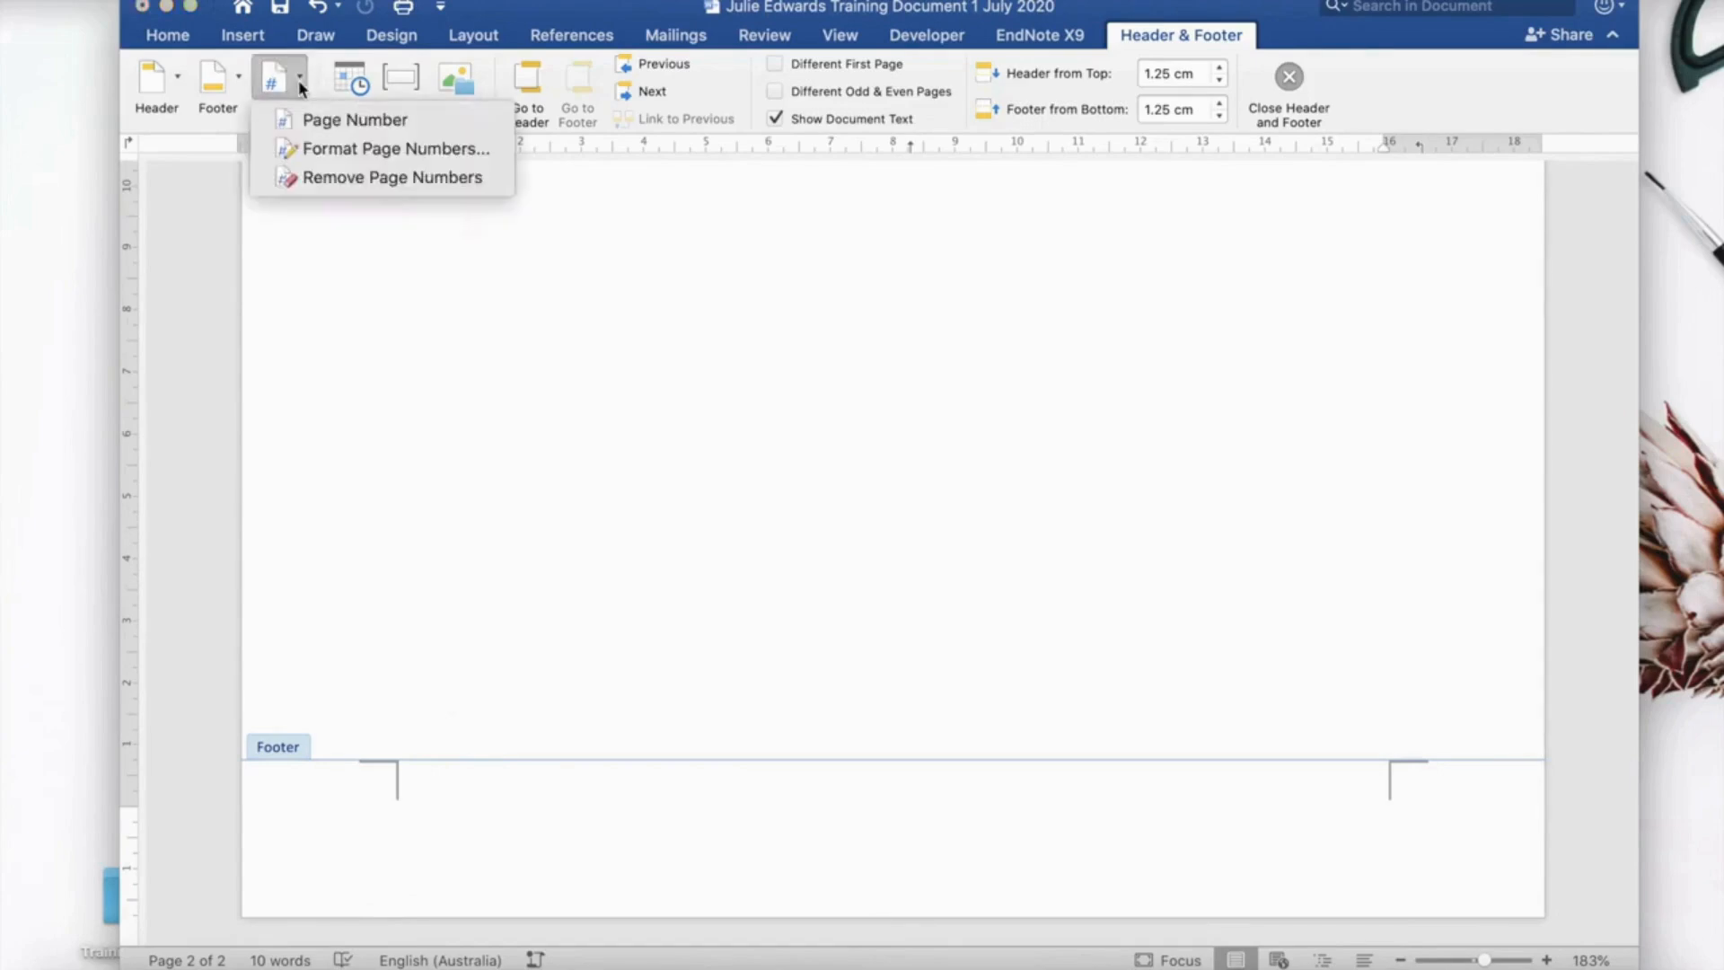
click(260, 36)
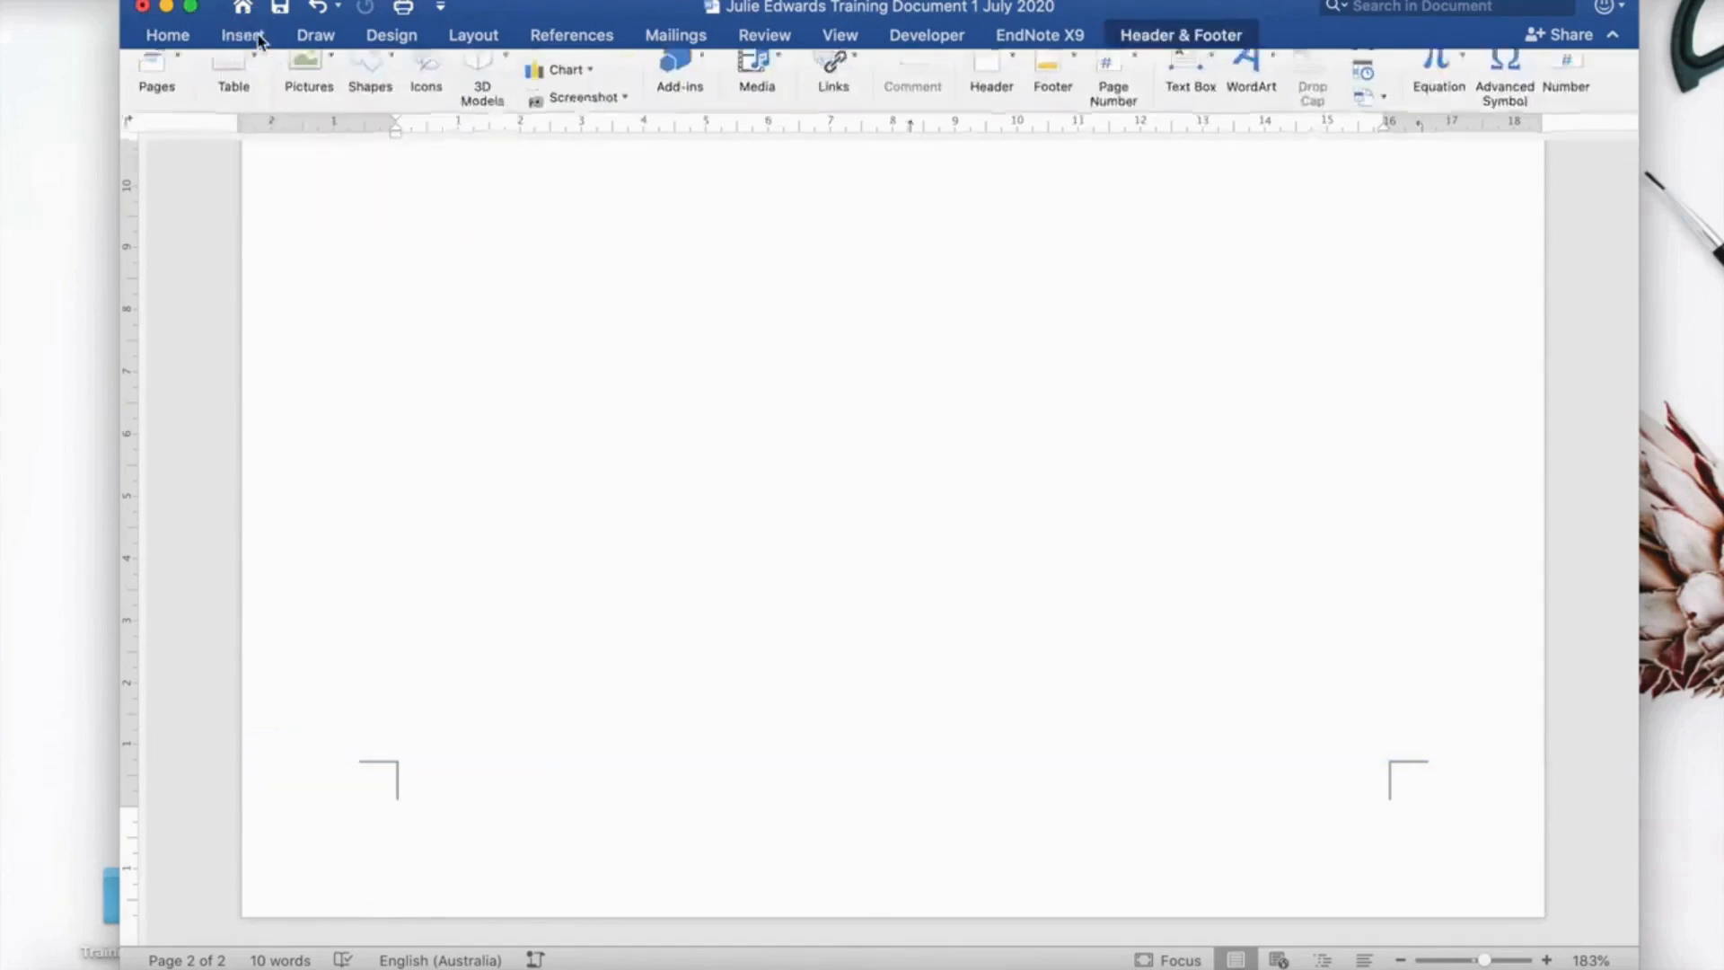
click(260, 38)
click(260, 38)
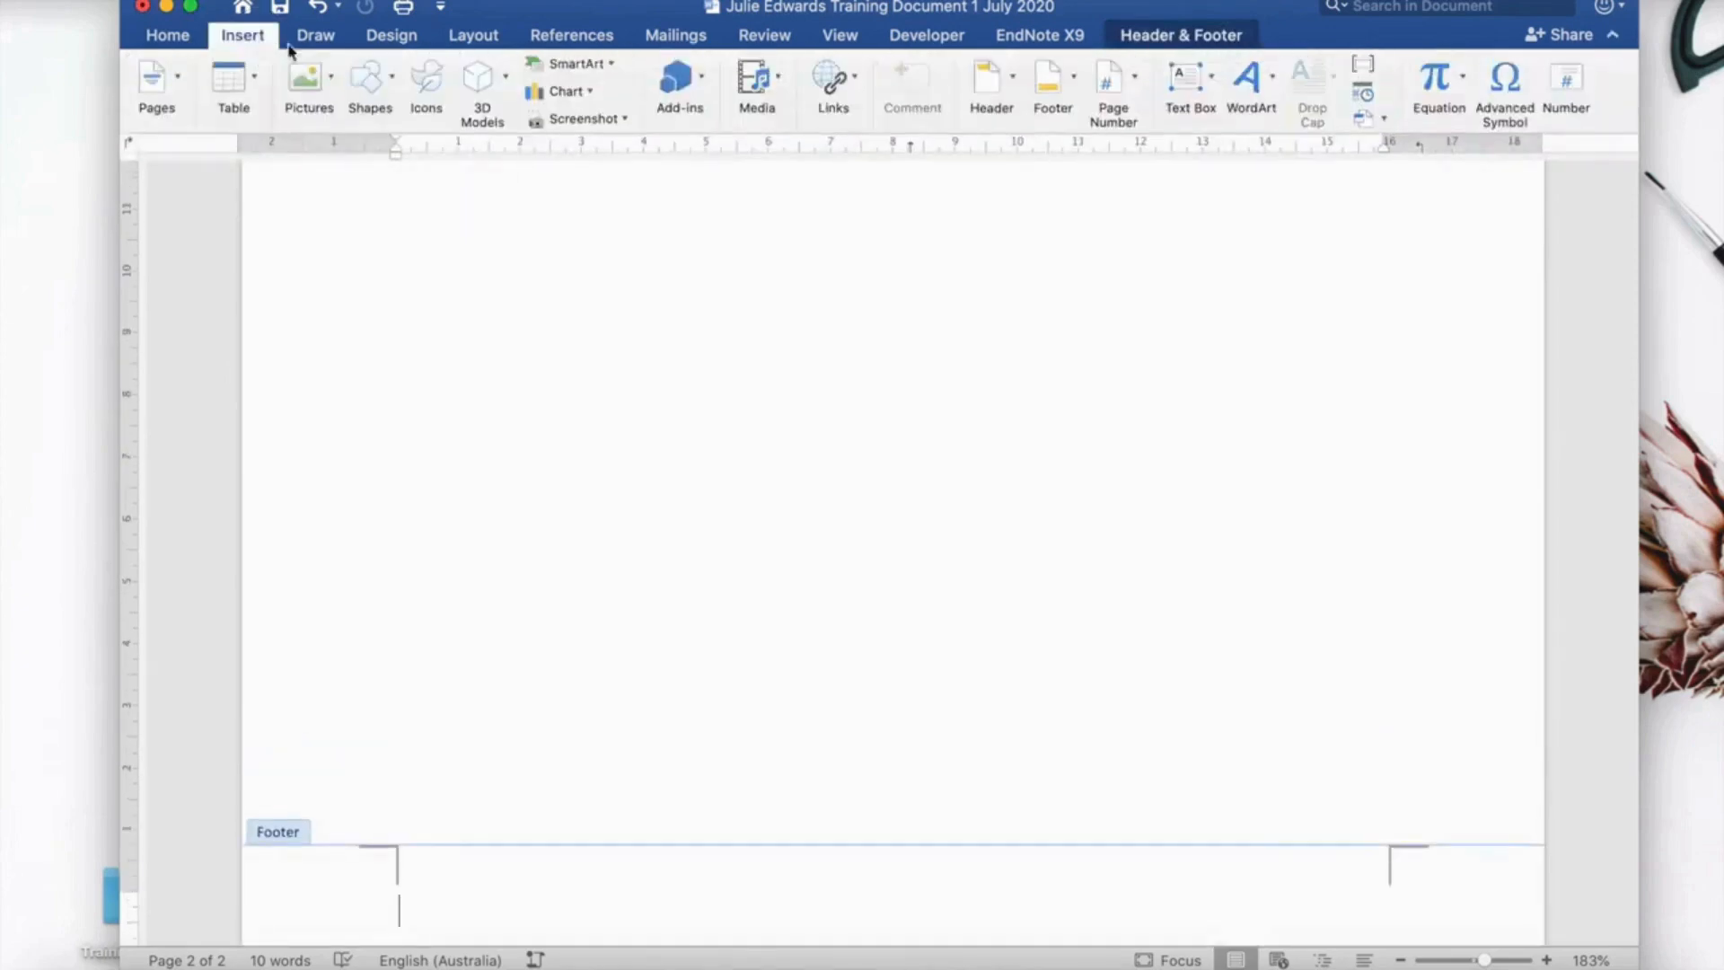
click(1135, 85)
click(1146, 122)
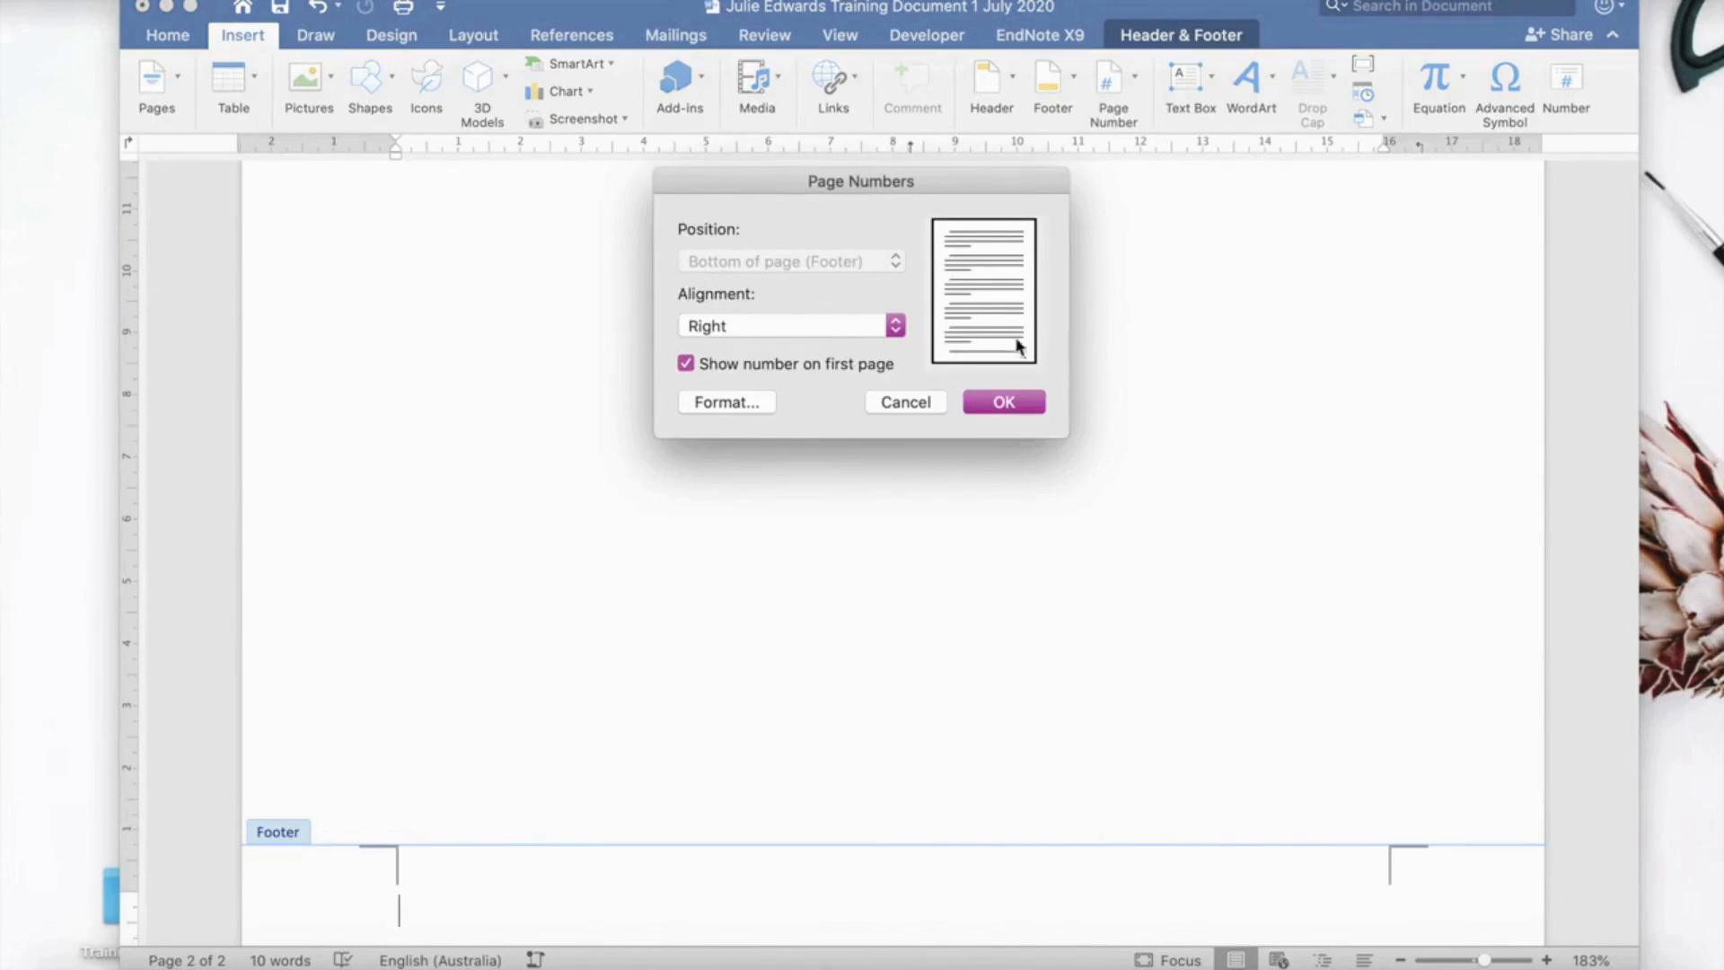
Try centre and left alignment, then insert footer page numbers aligned Right.
click(895, 326)
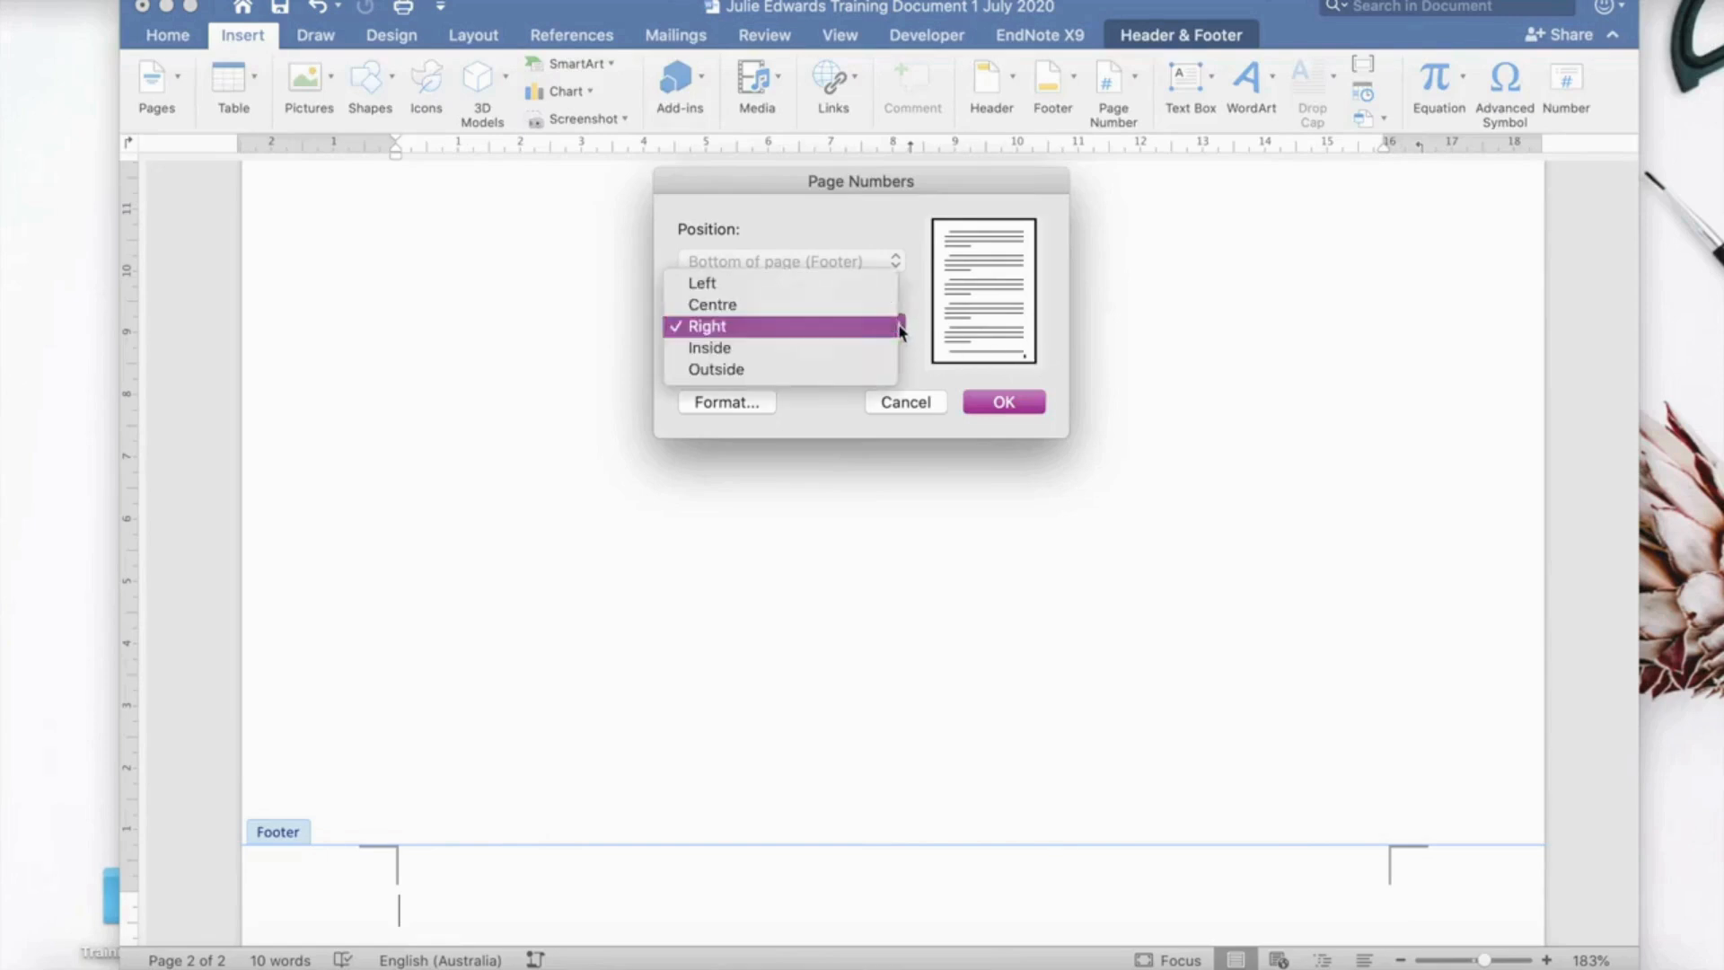
click(822, 310)
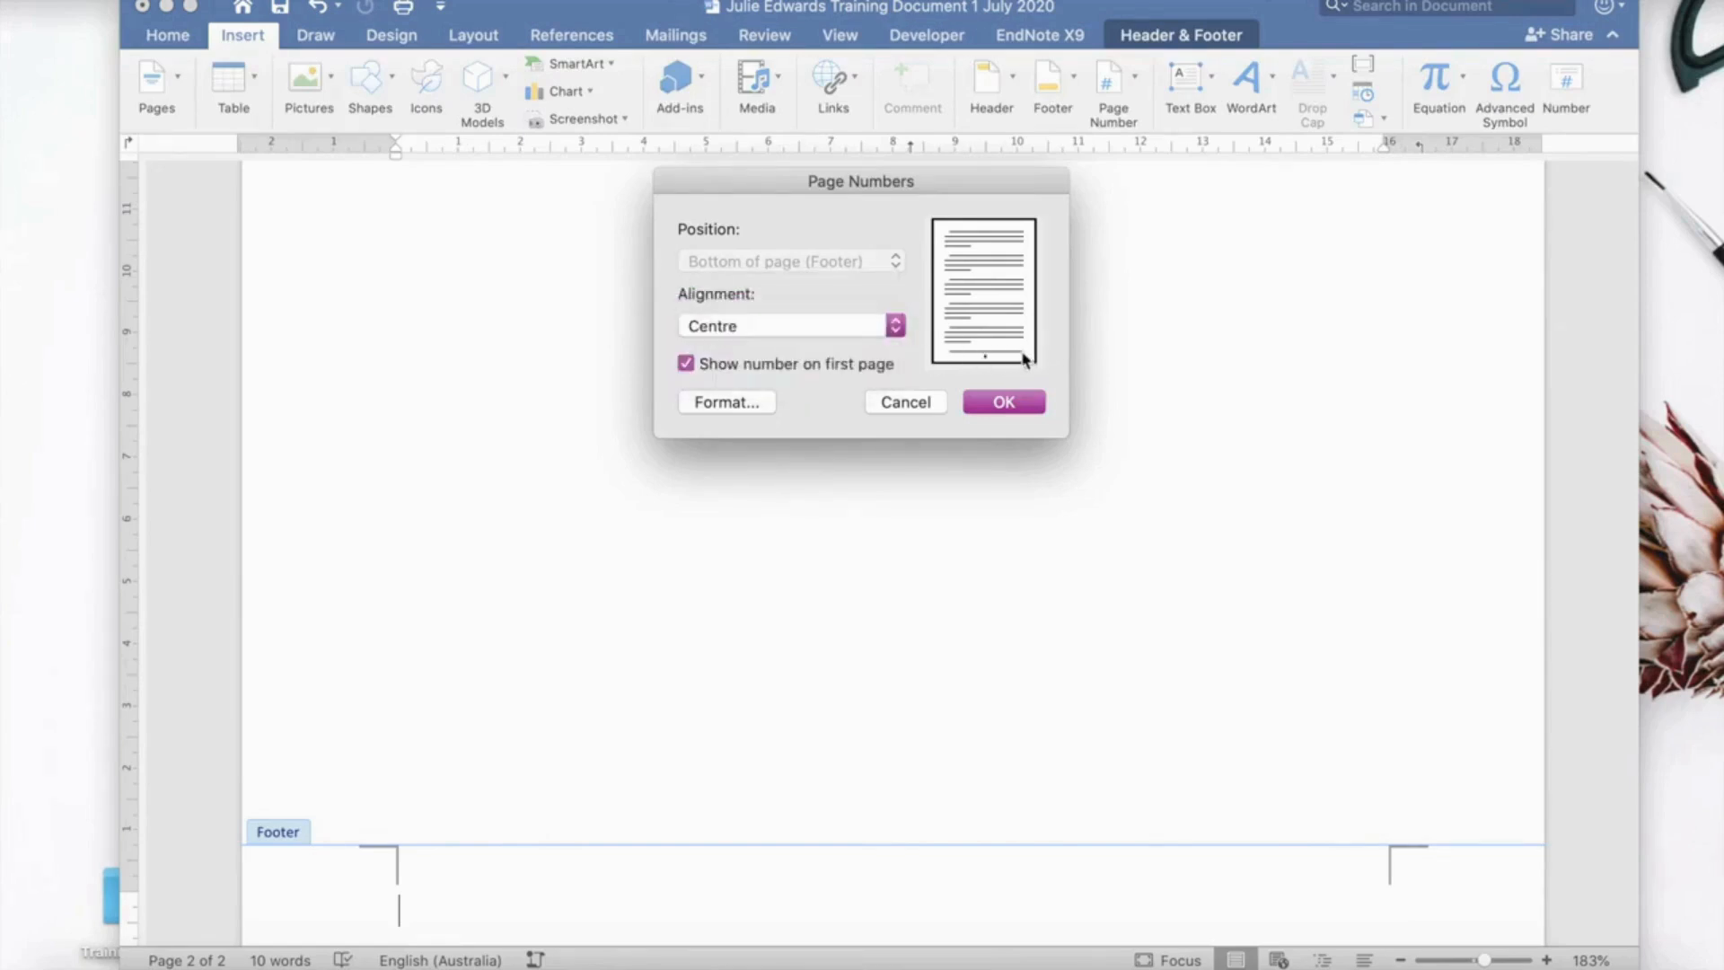
click(896, 325)
click(837, 305)
click(895, 327)
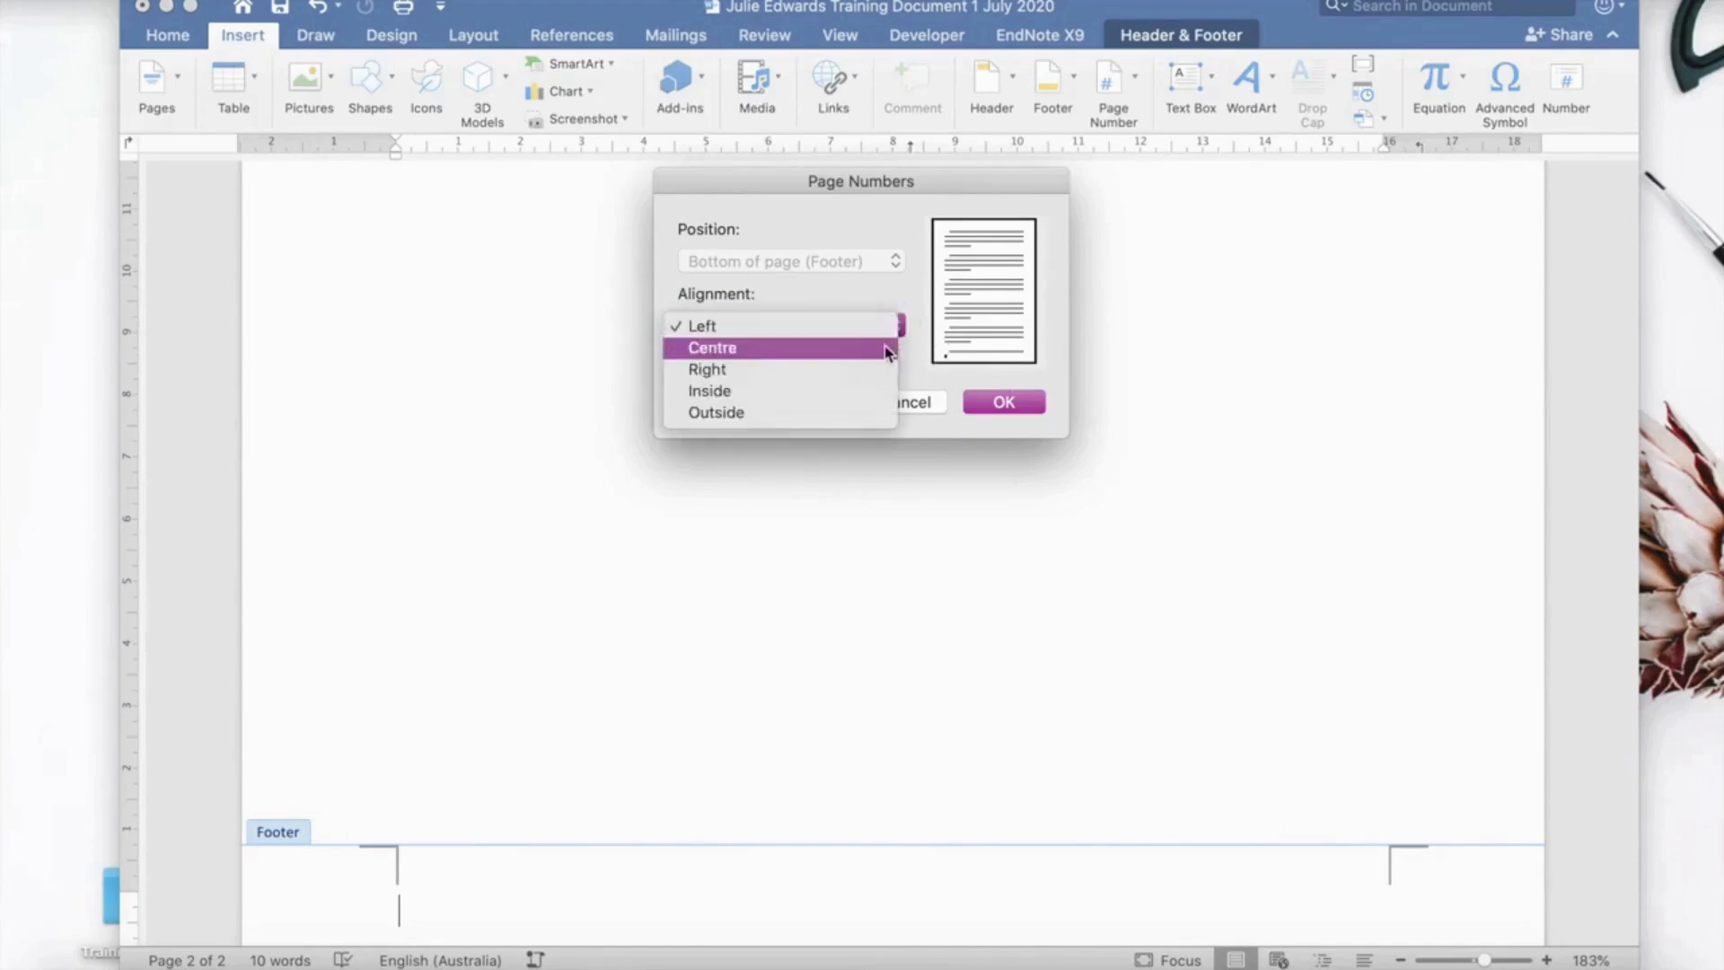
click(883, 349)
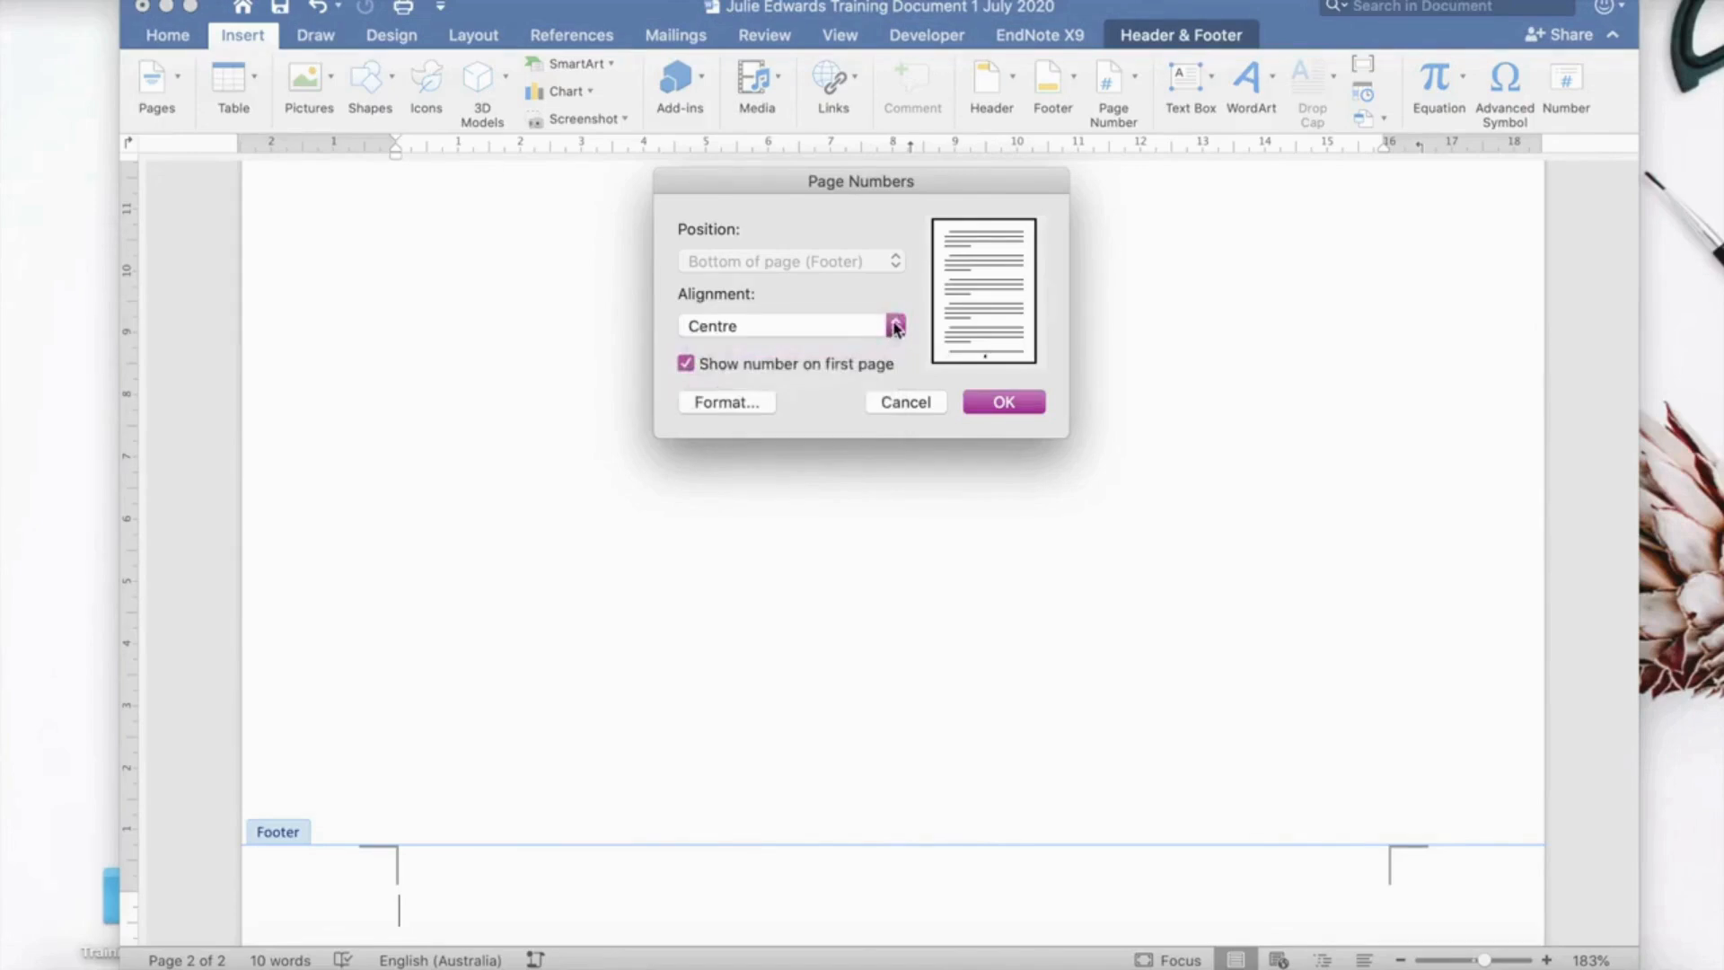
click(896, 329)
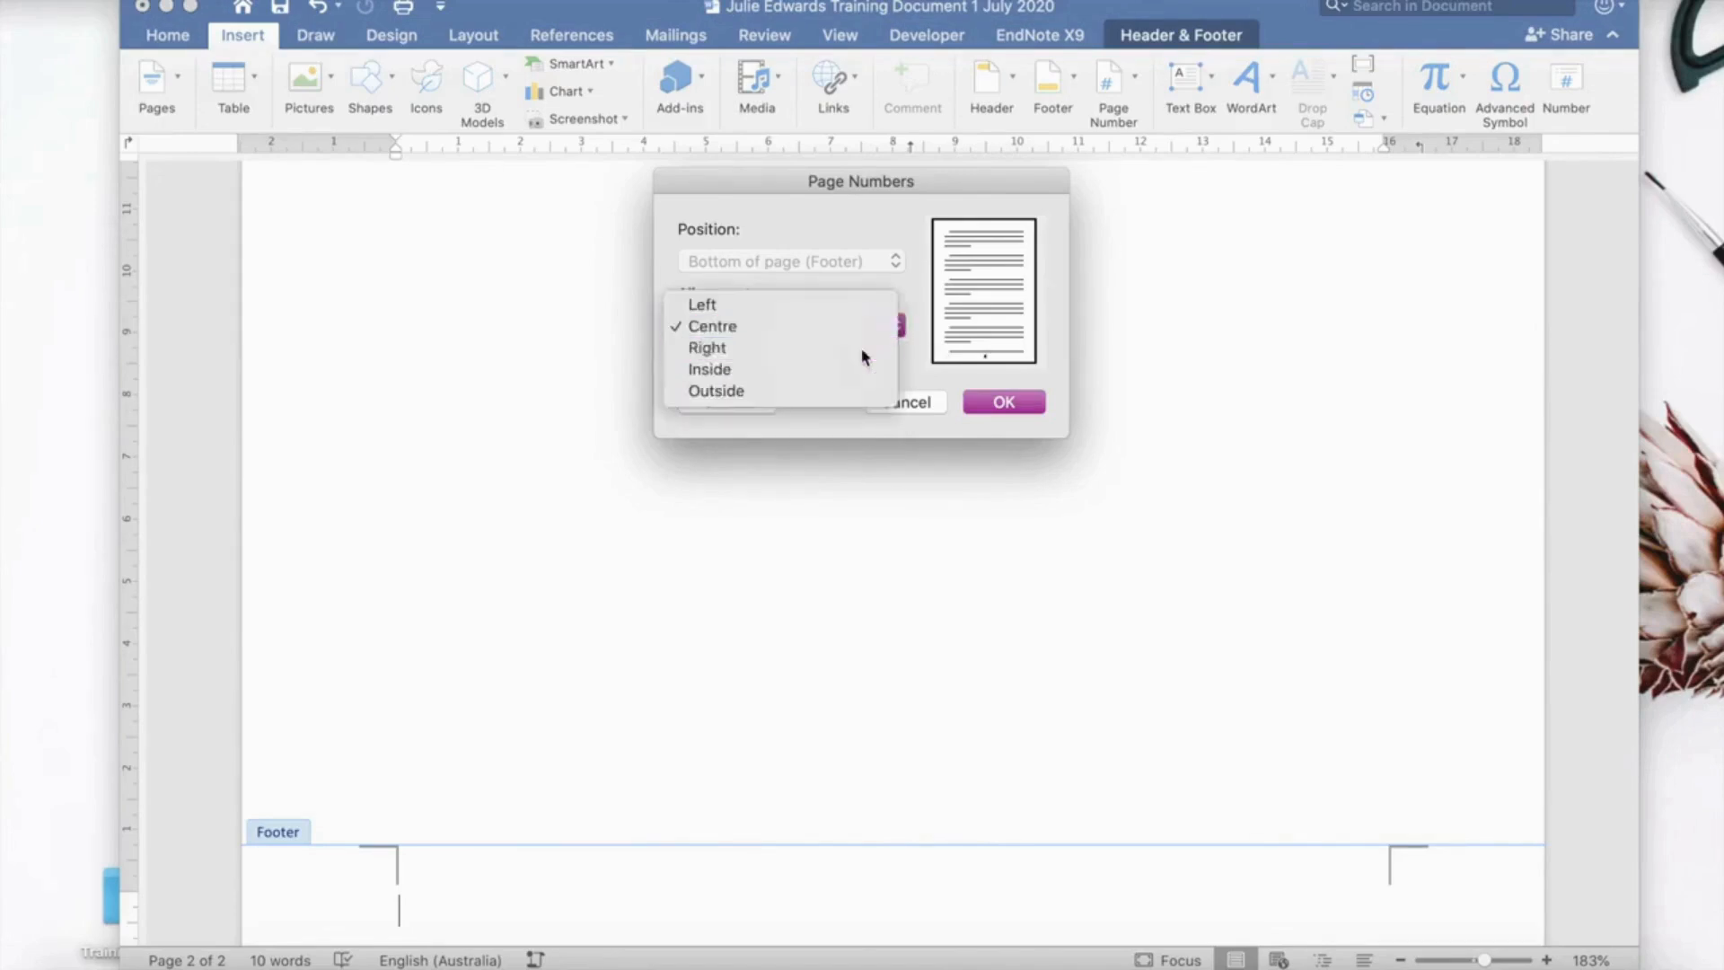
click(861, 347)
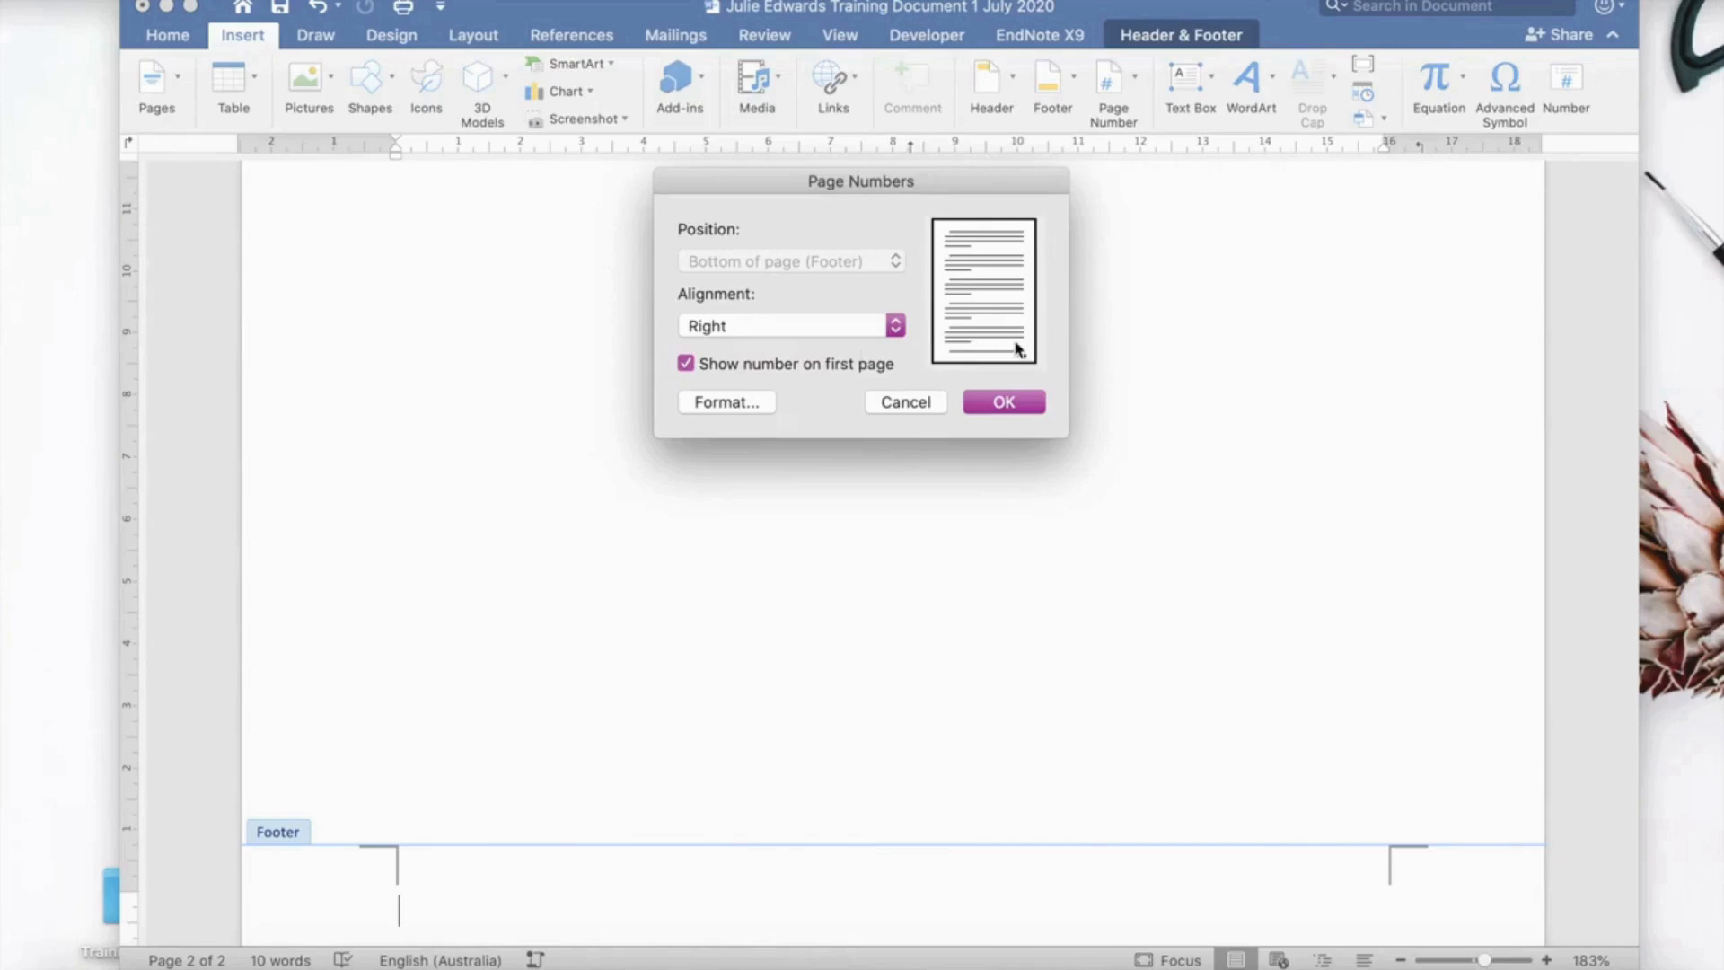
click(1003, 403)
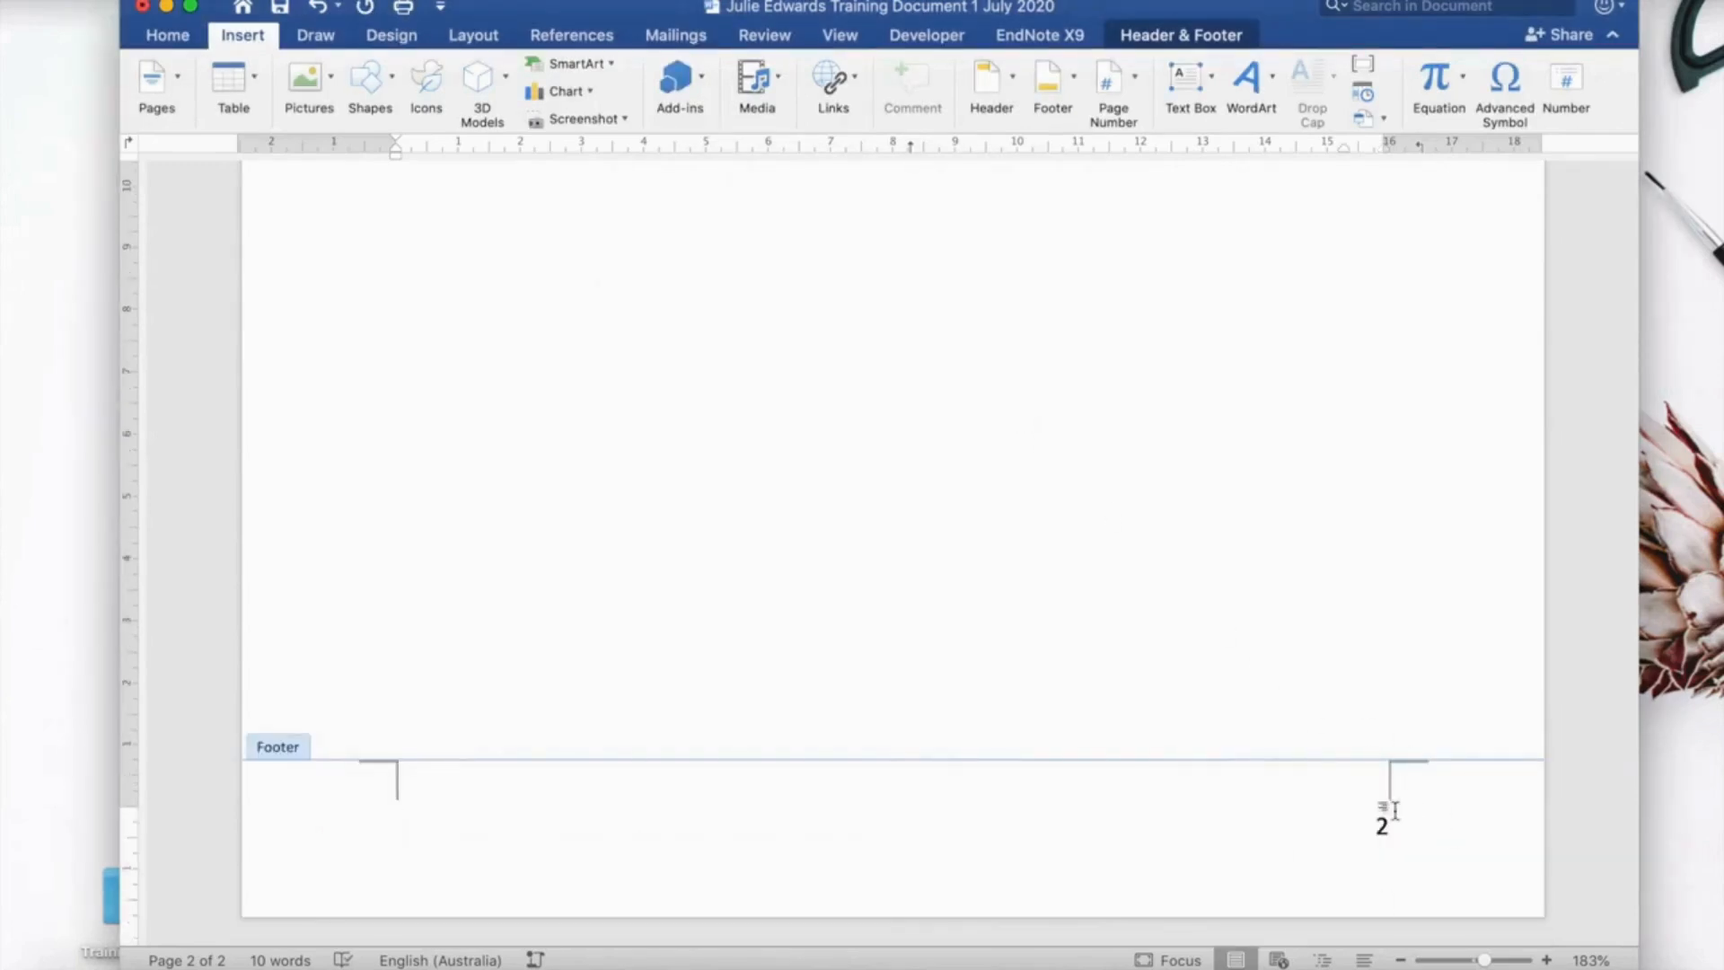
scroll(1396, 815, up, 10)
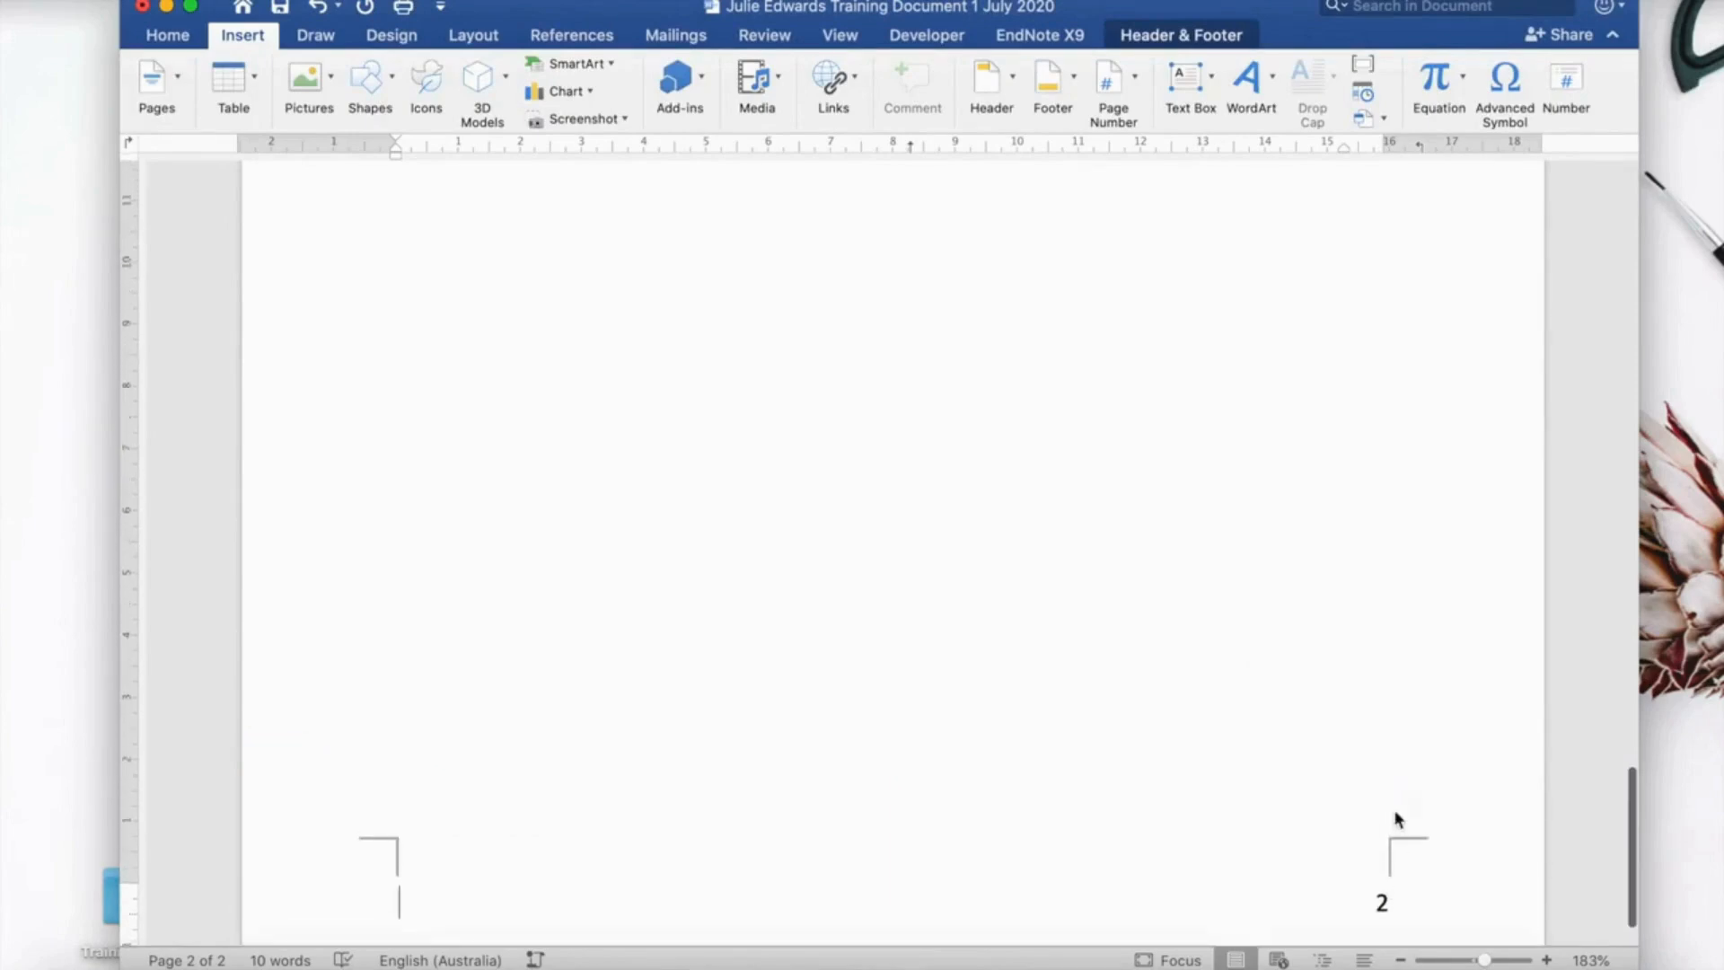
scroll(1396, 817, up, 10)
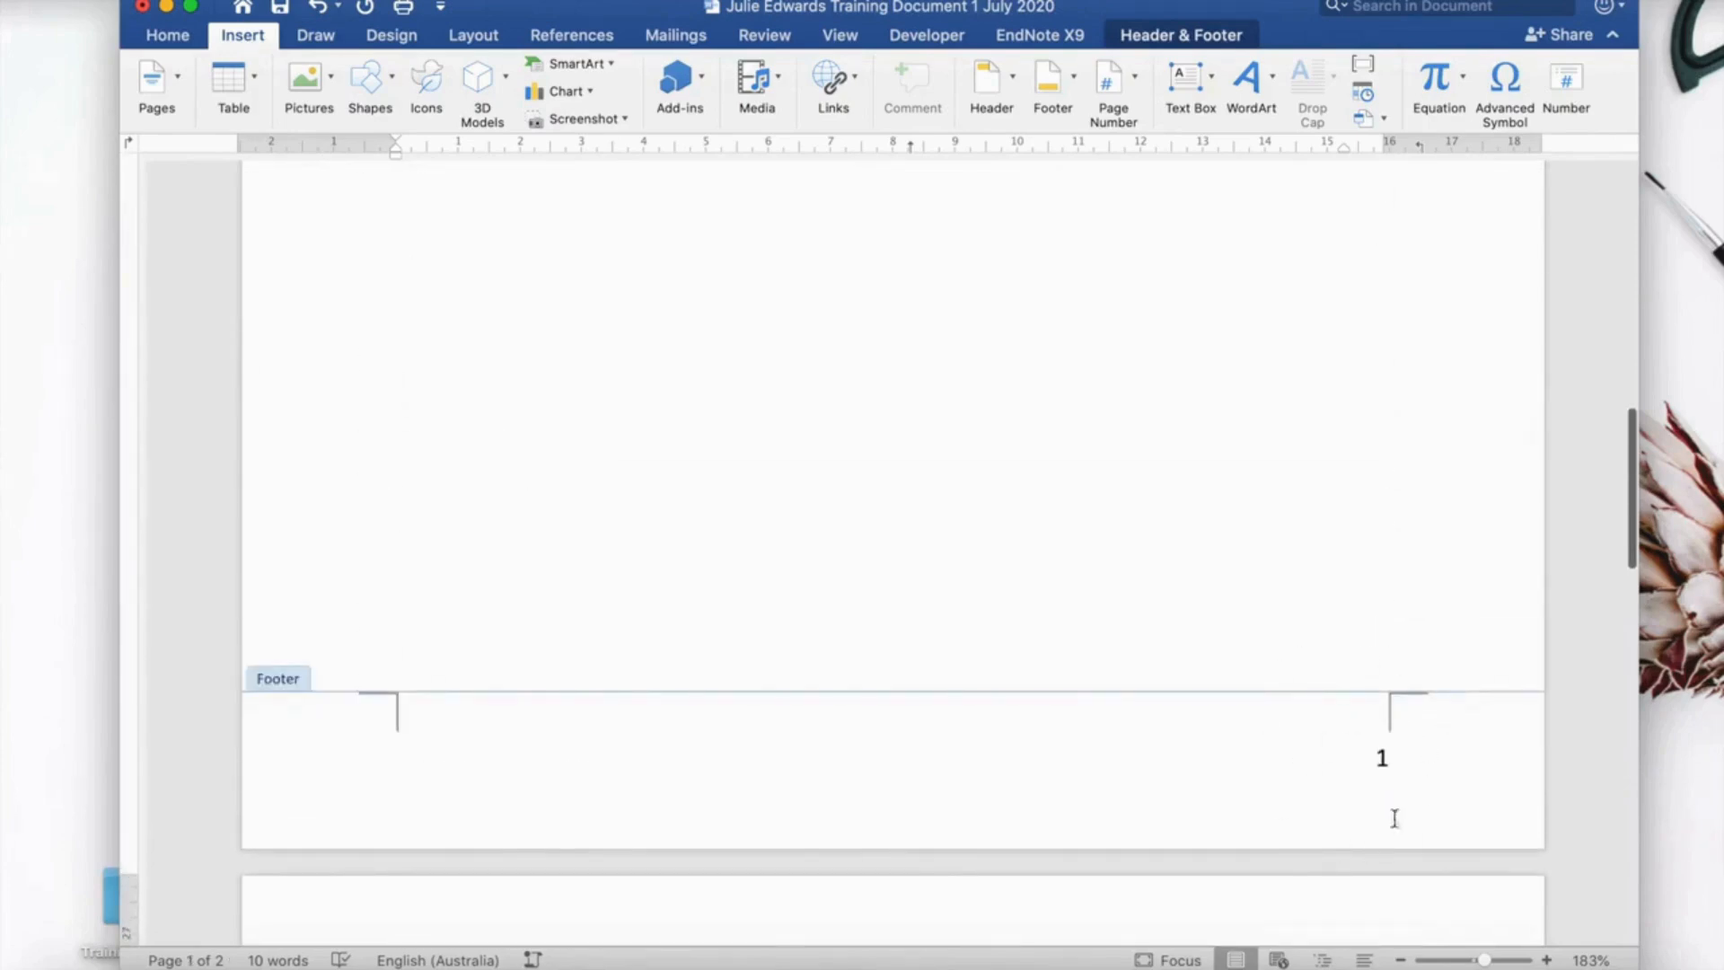
scroll(1247, 584, up, 10)
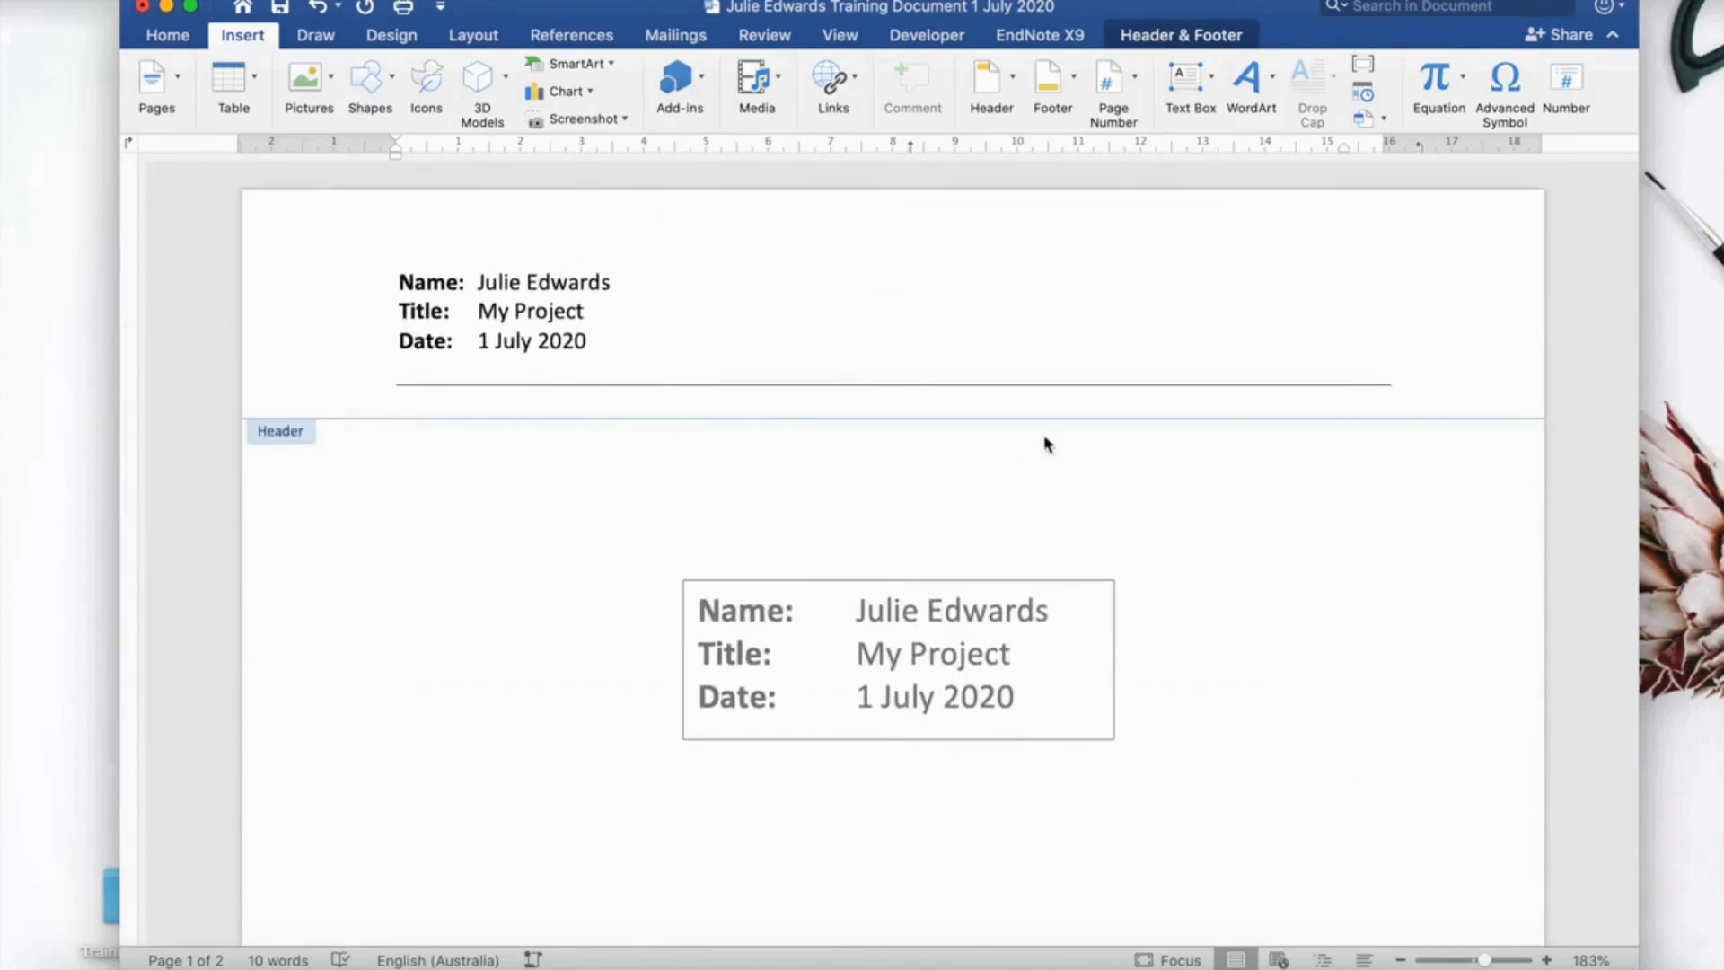
scroll(1047, 444, down, 10)
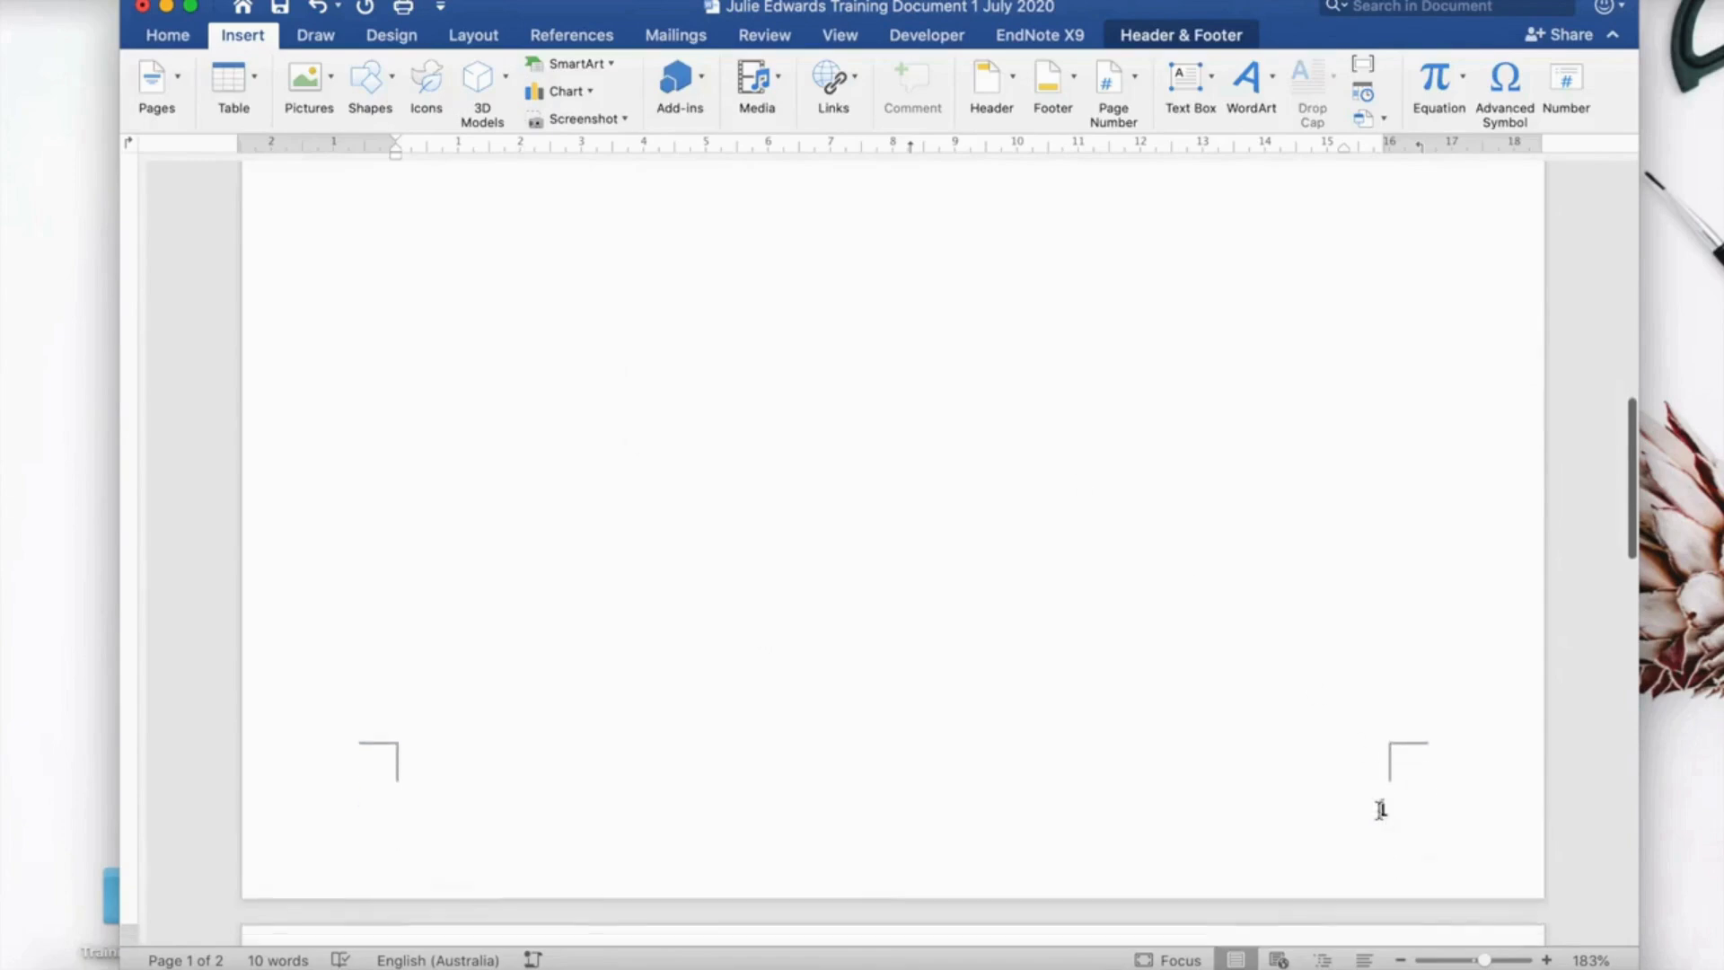
double_click(1381, 809)
scroll(1408, 802, down, 10)
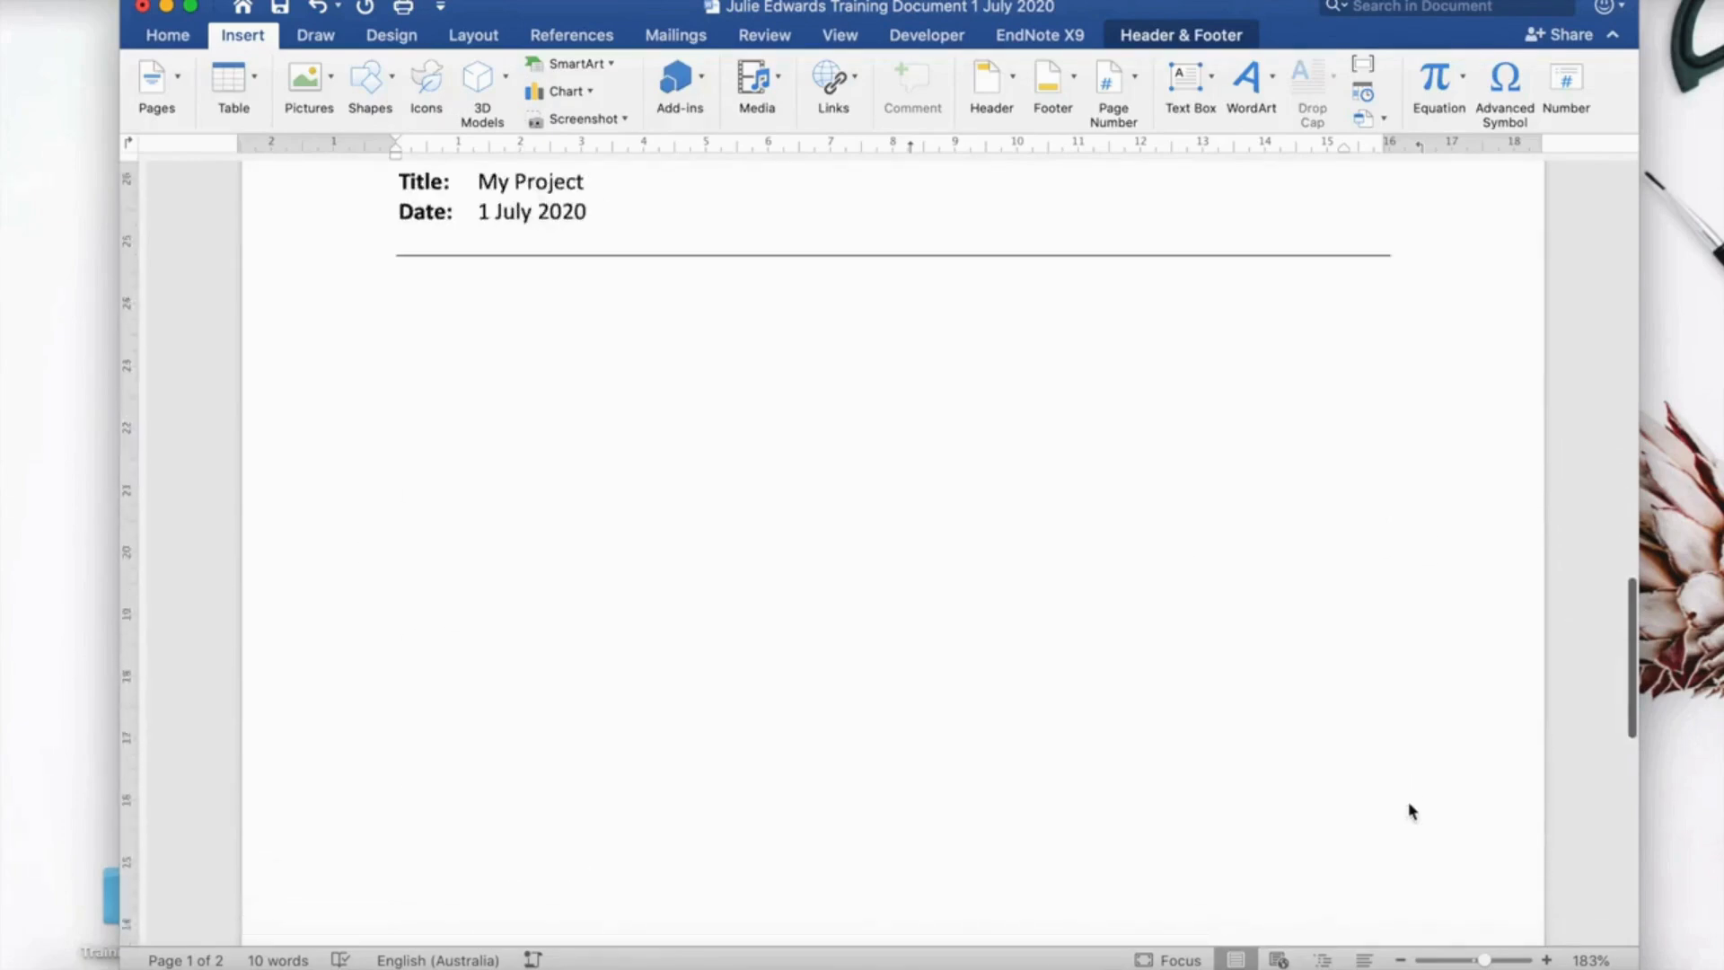
double_click(1401, 809)
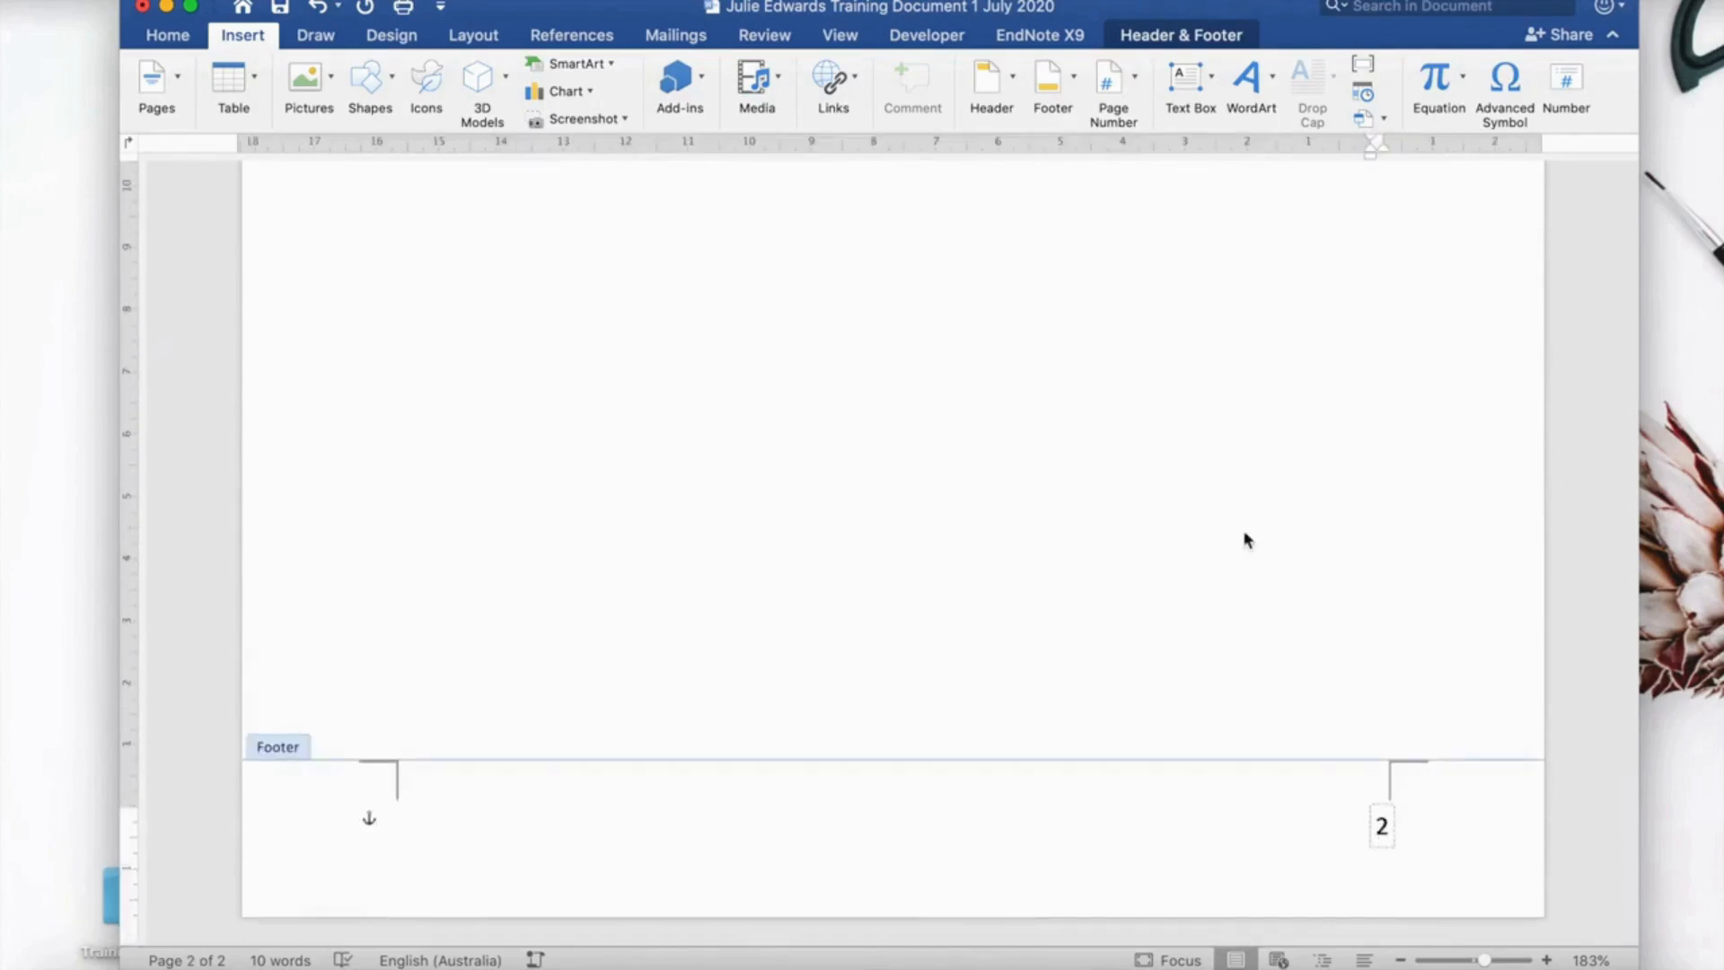
Turn off 'Show number on first page' in the Page Numbers settings.
click(1133, 92)
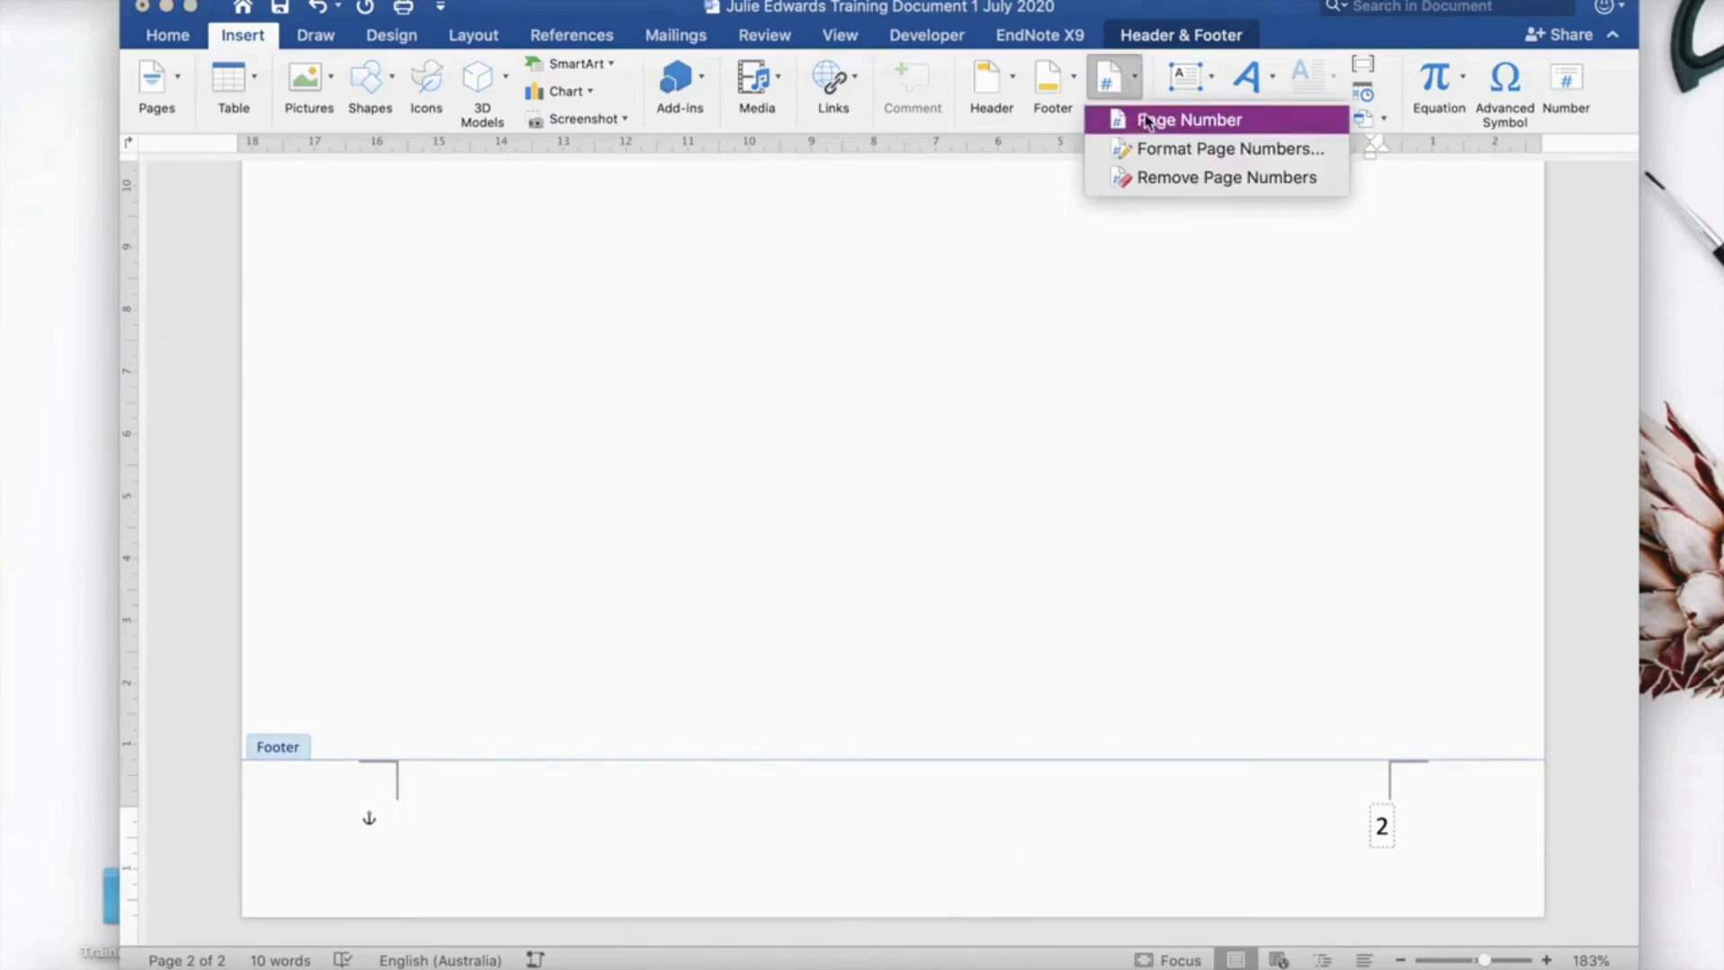
click(1148, 126)
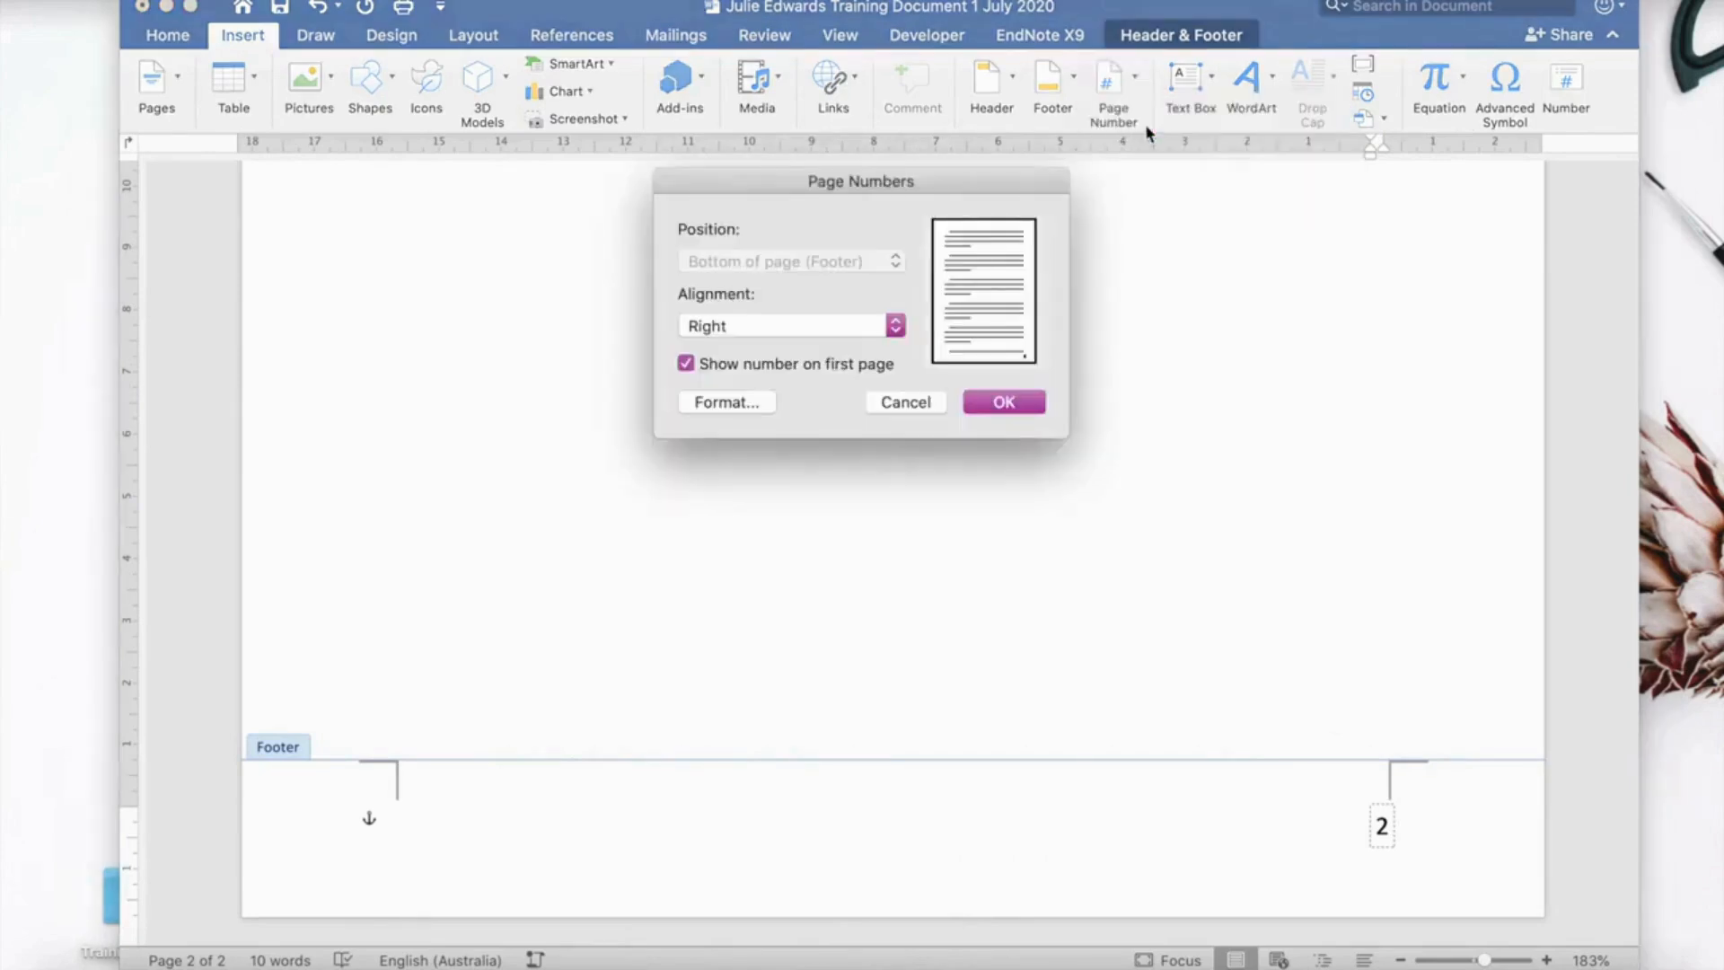
click(686, 366)
click(1005, 403)
scroll(1005, 403, up, 15)
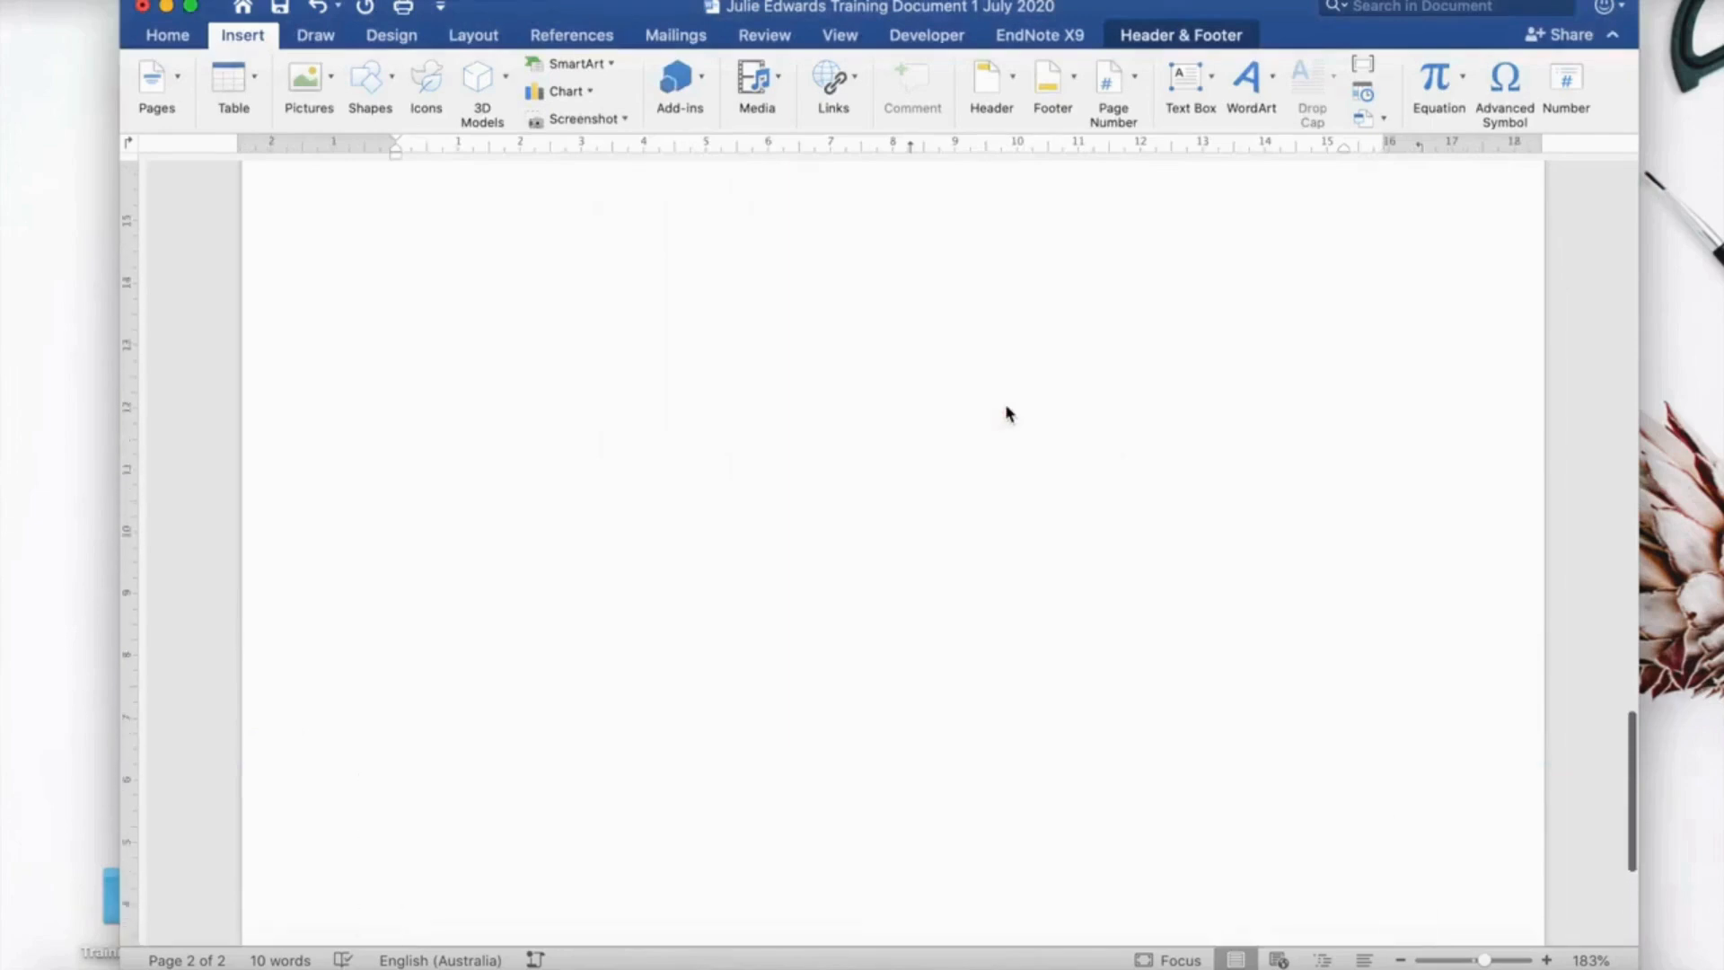
scroll(1006, 414, up, 5)
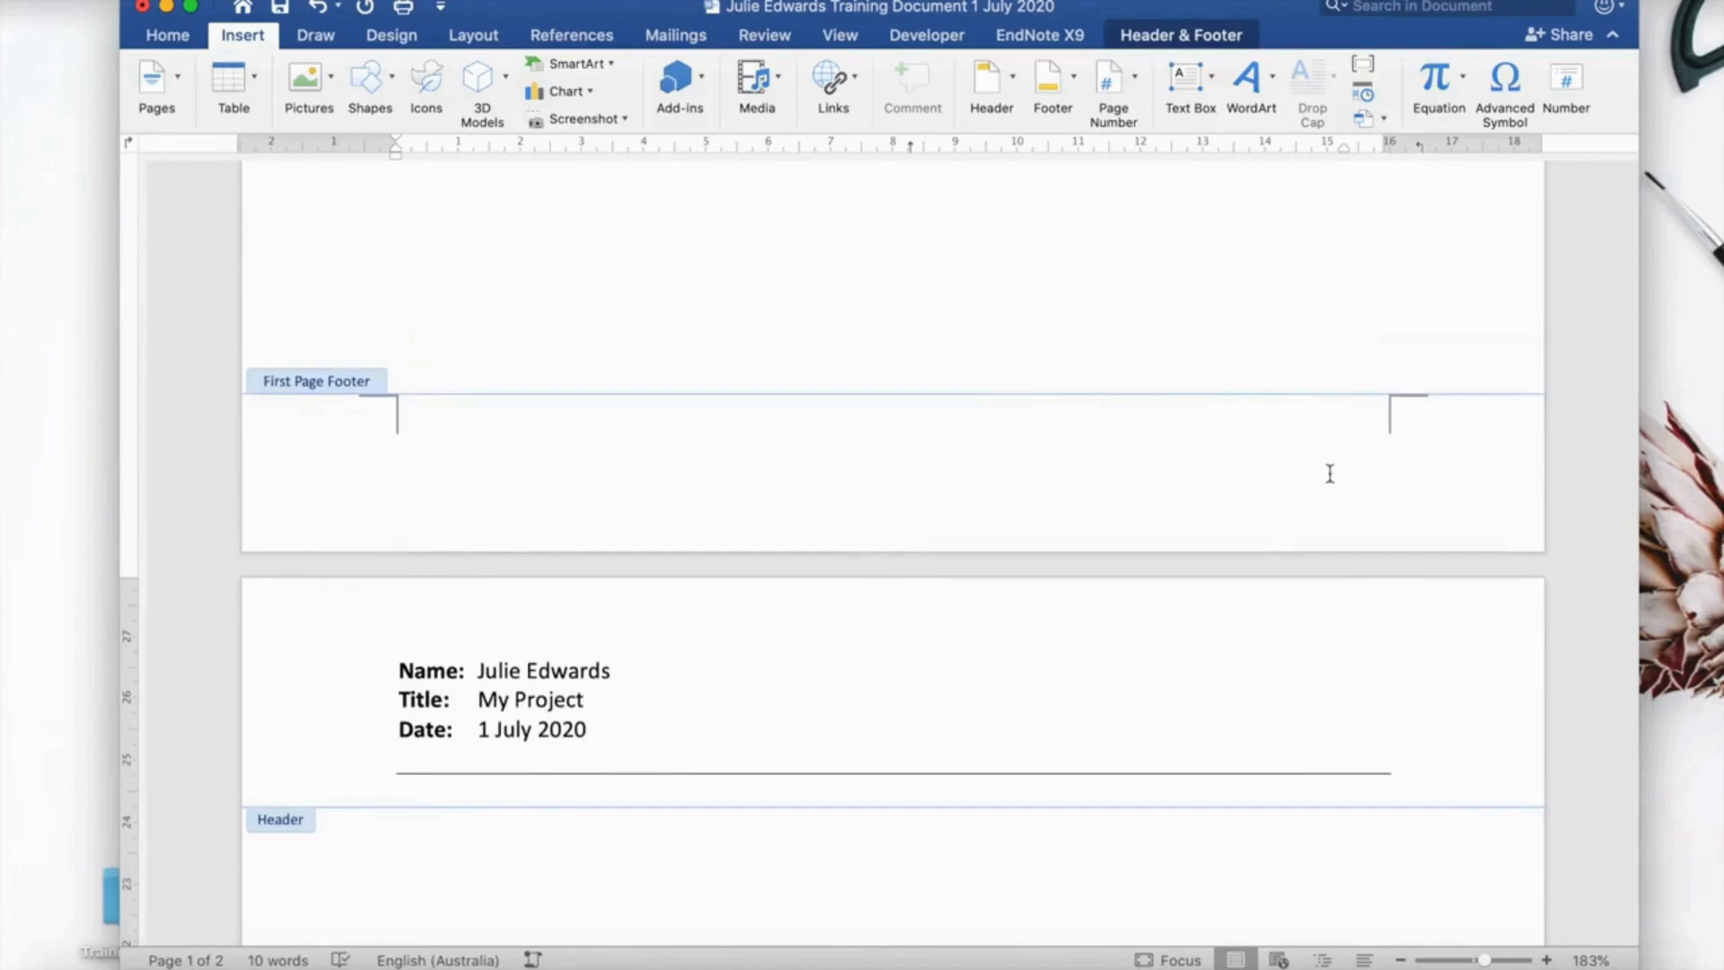
scroll(1330, 473, up, 20)
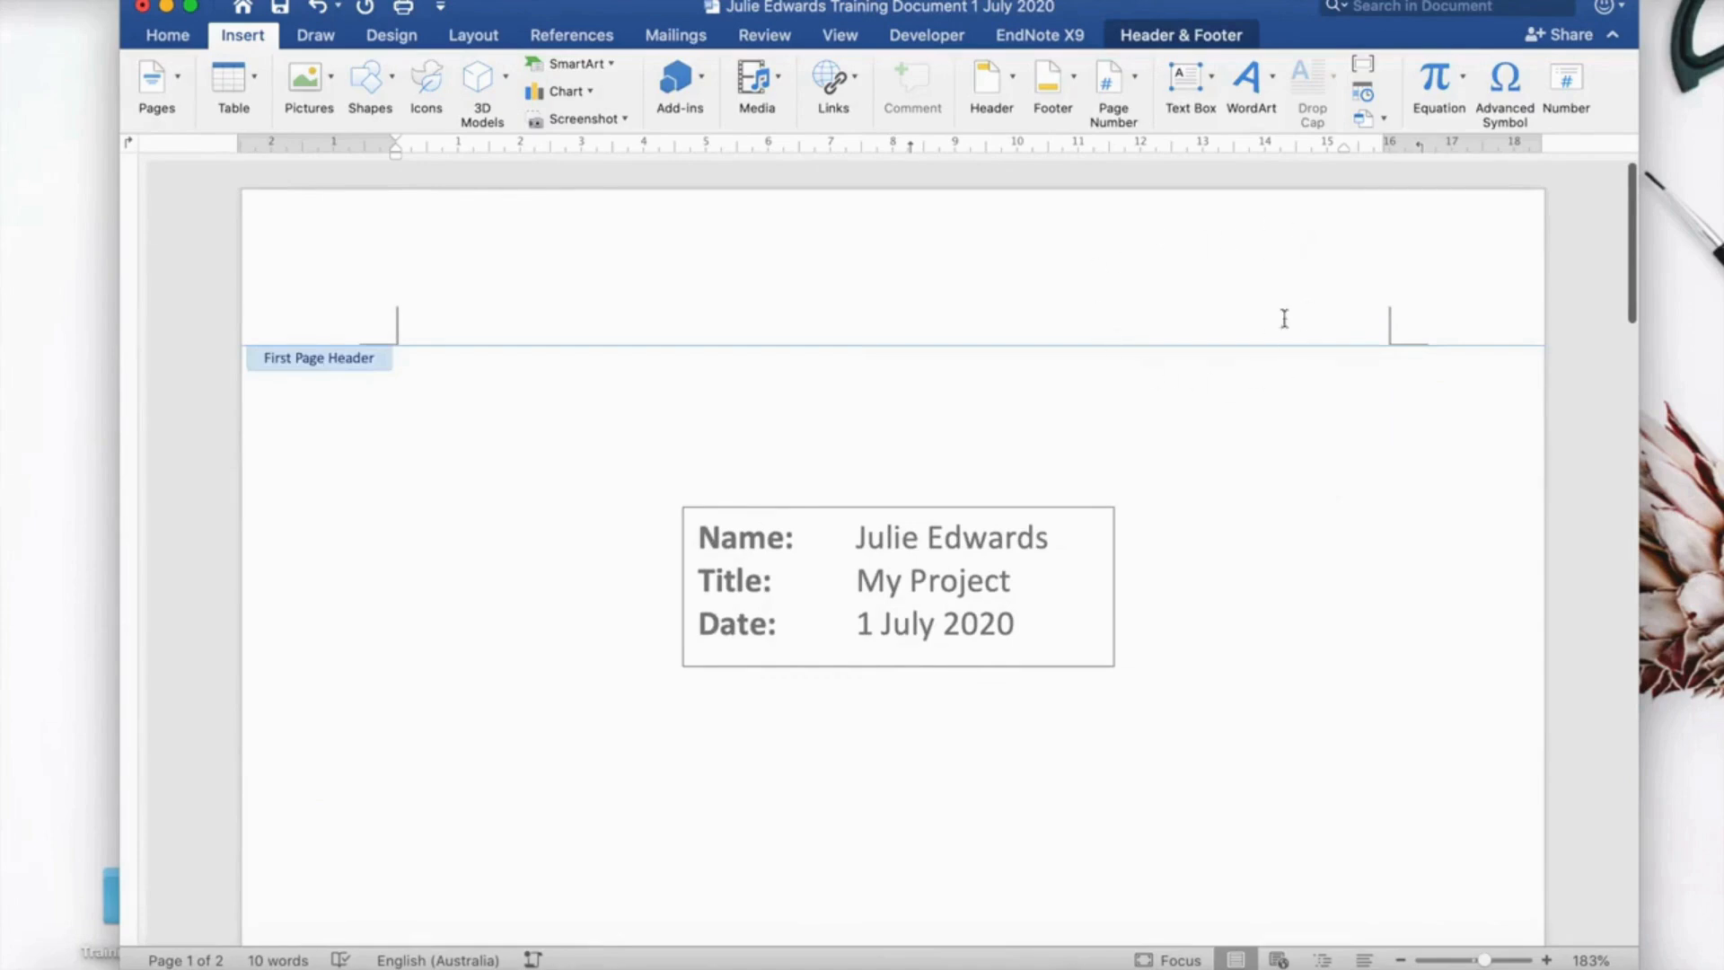
scroll(1338, 468, down, 5)
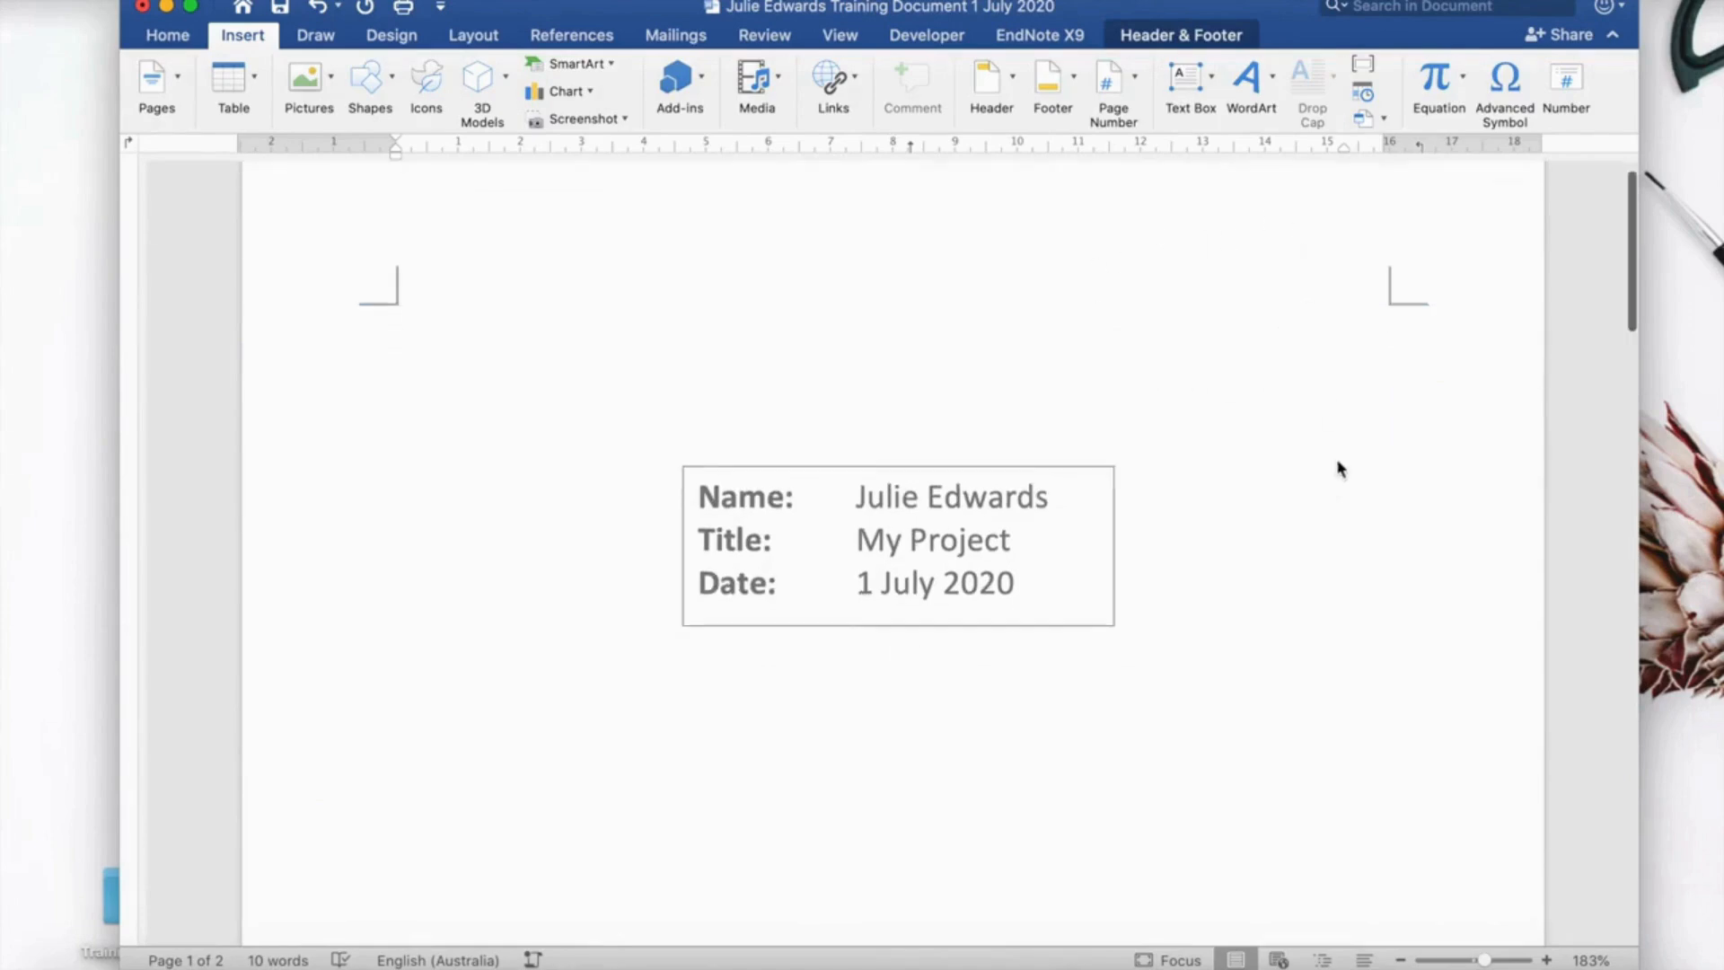
scroll(1339, 468, down, 20)
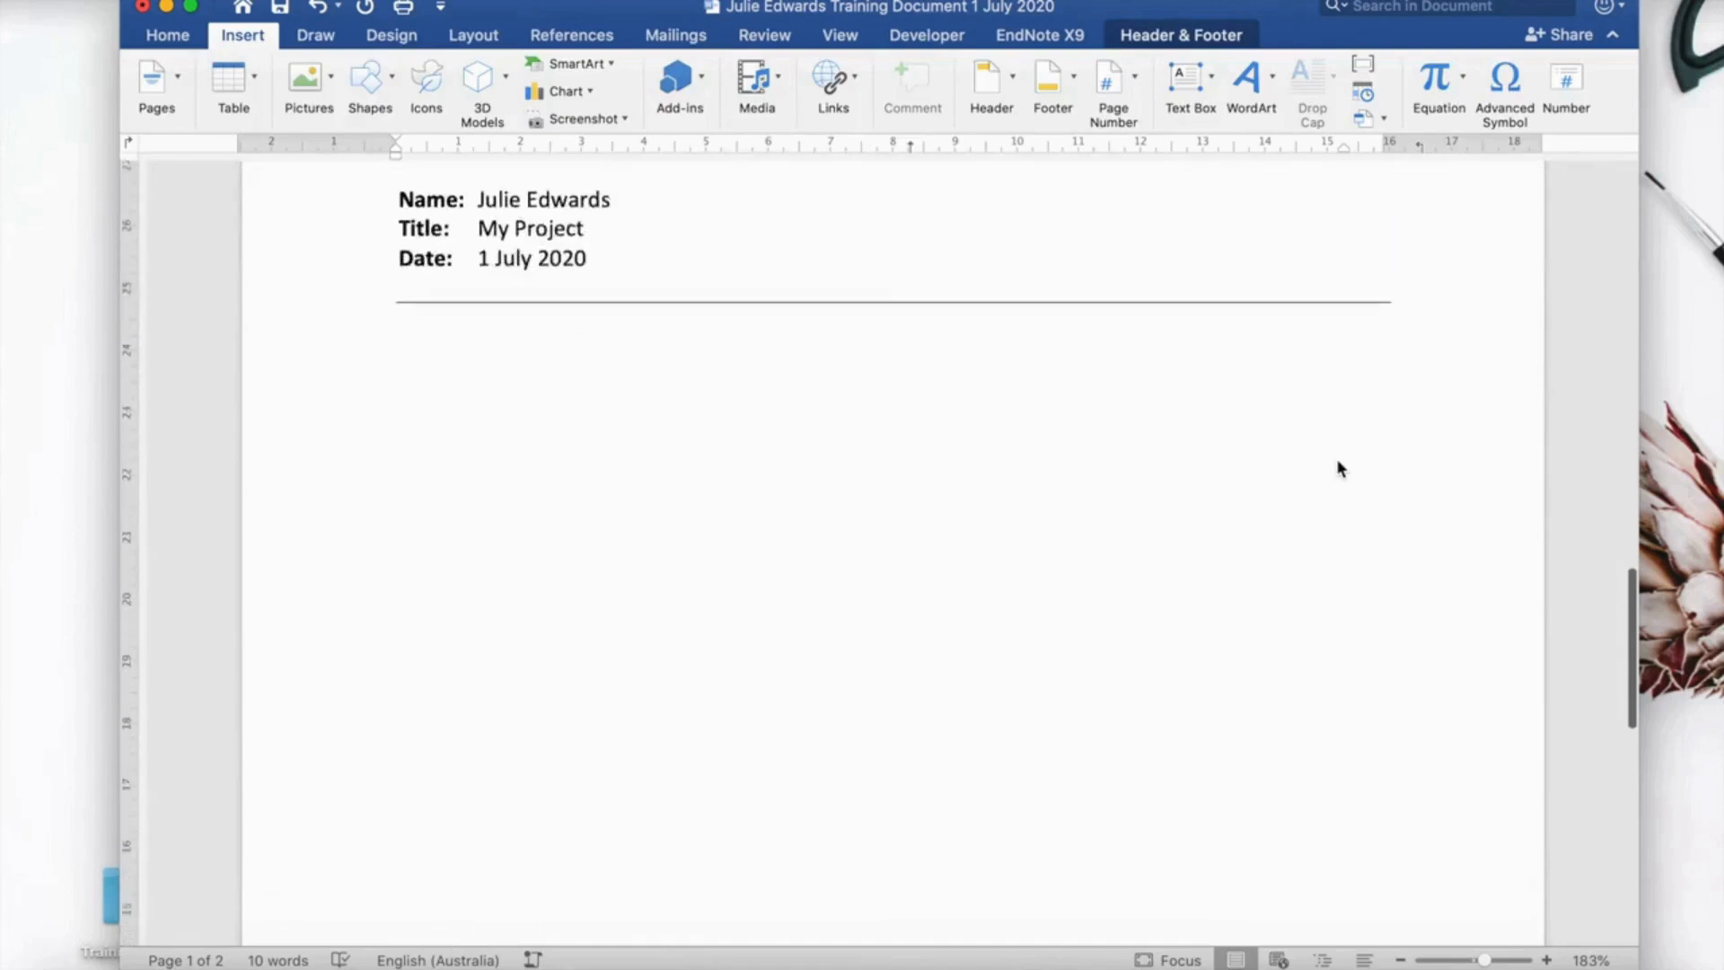
scroll(1338, 467, down, 5)
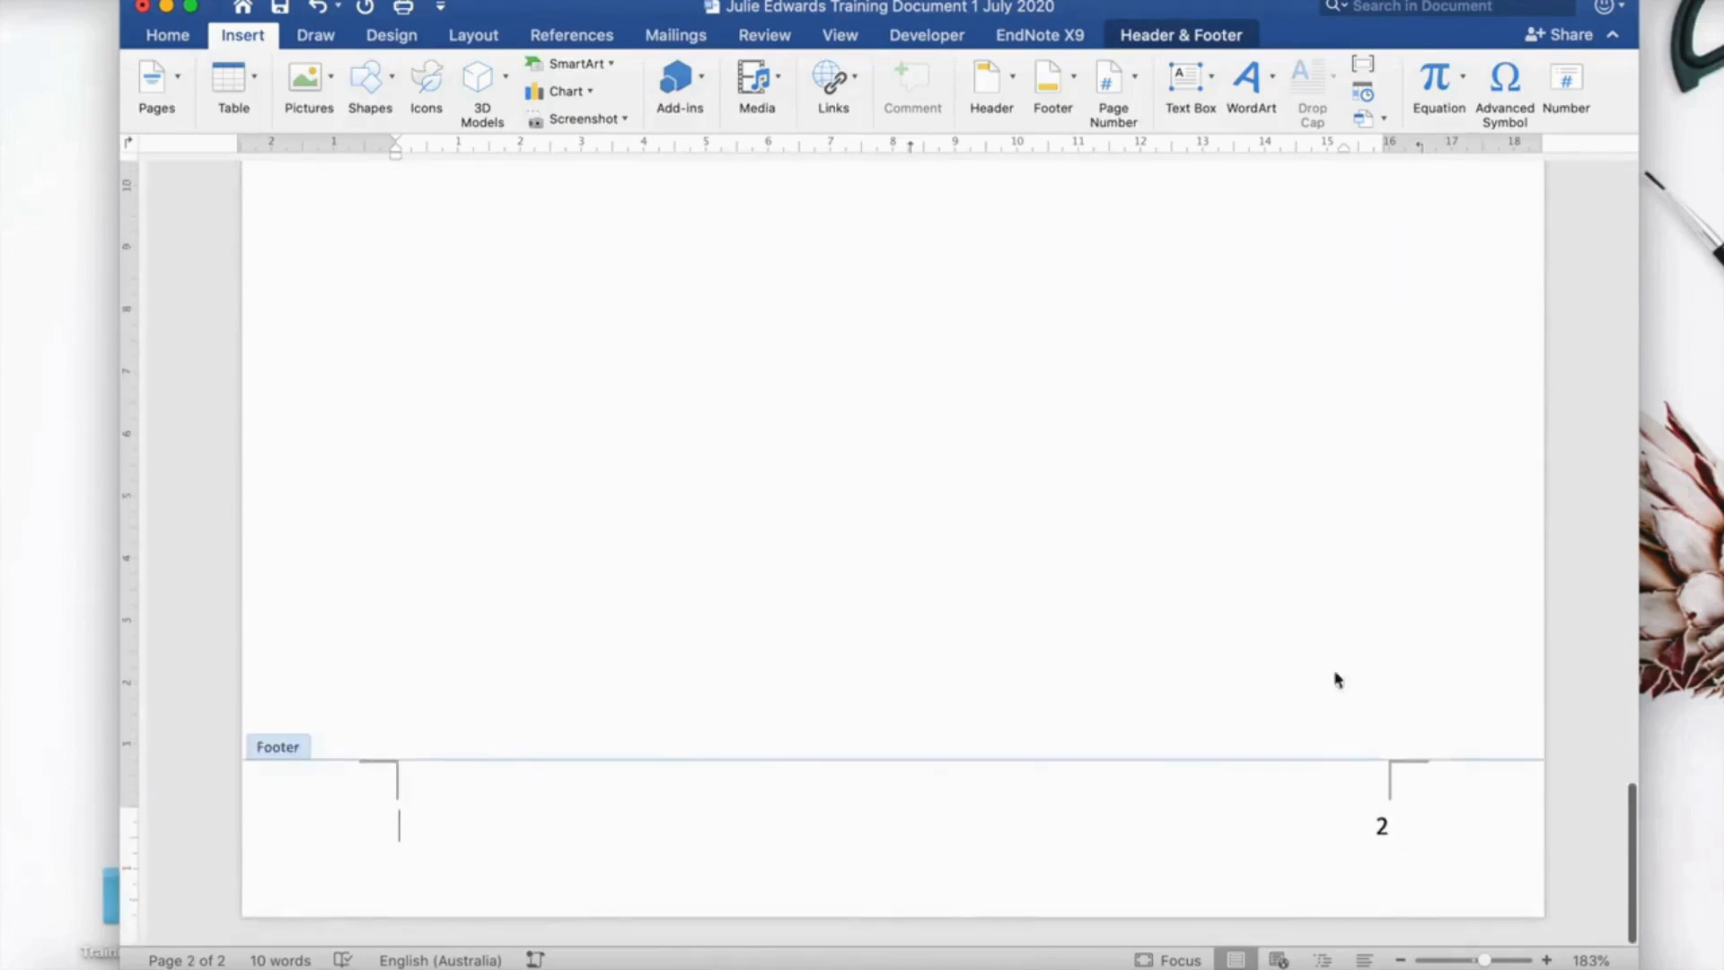
Format the page numbers to start at 0 so page 2 shows 1.
click(1383, 828)
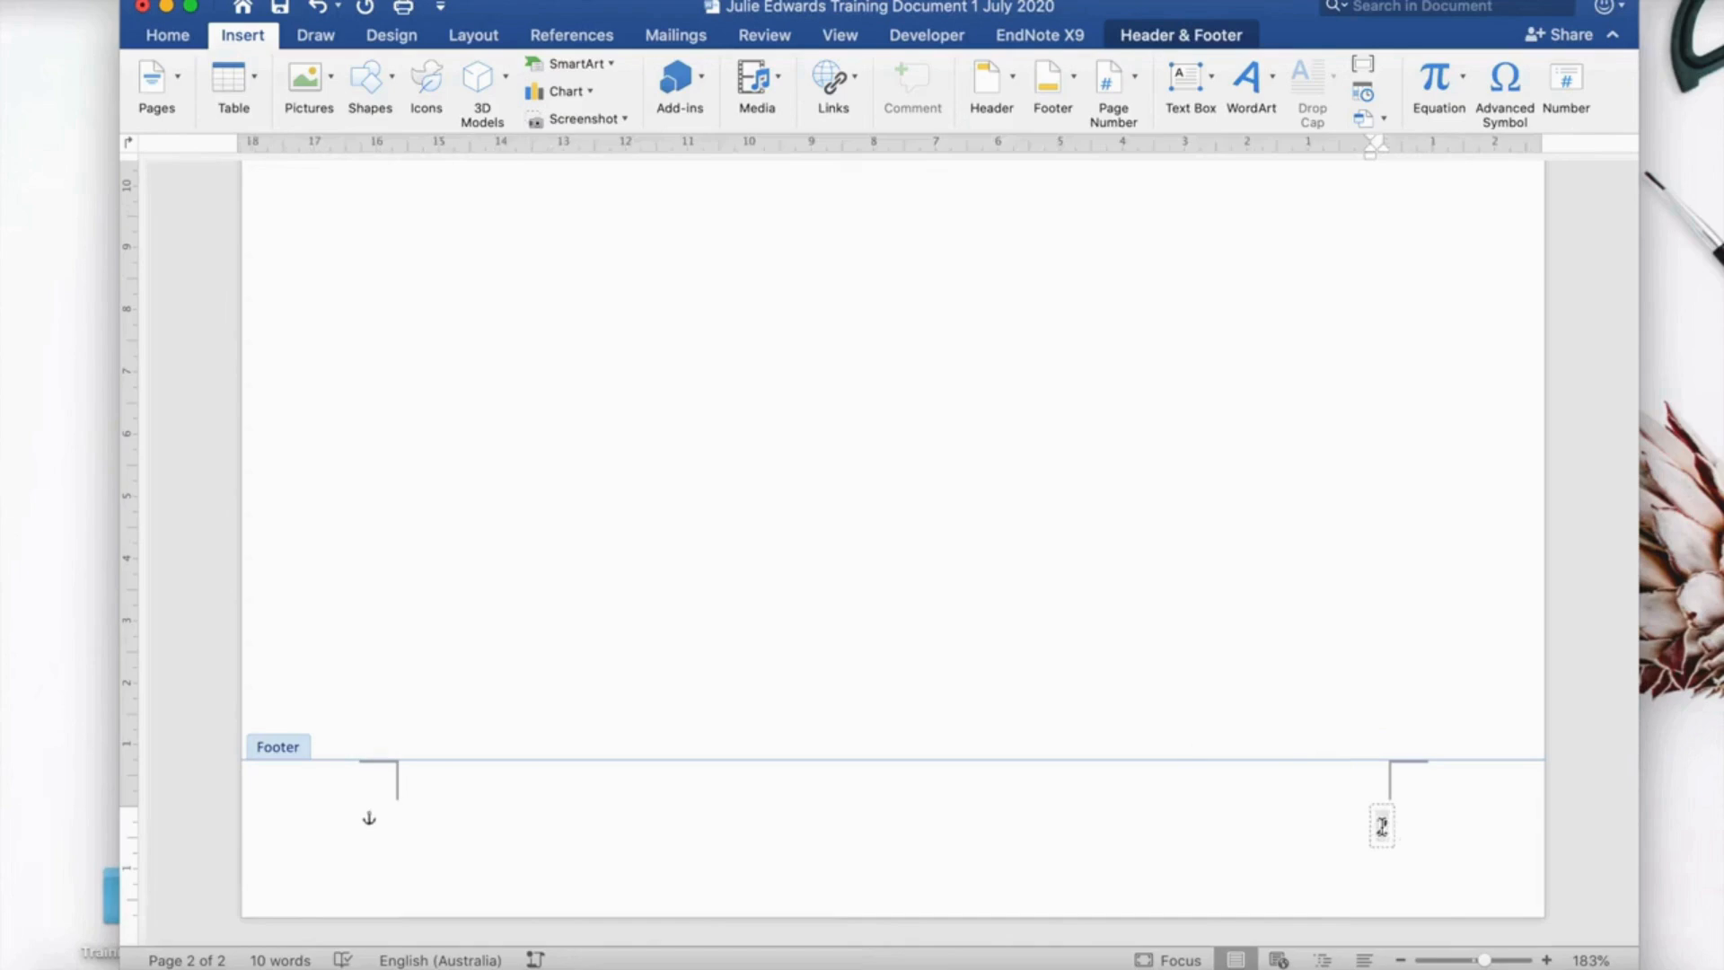
click(1135, 83)
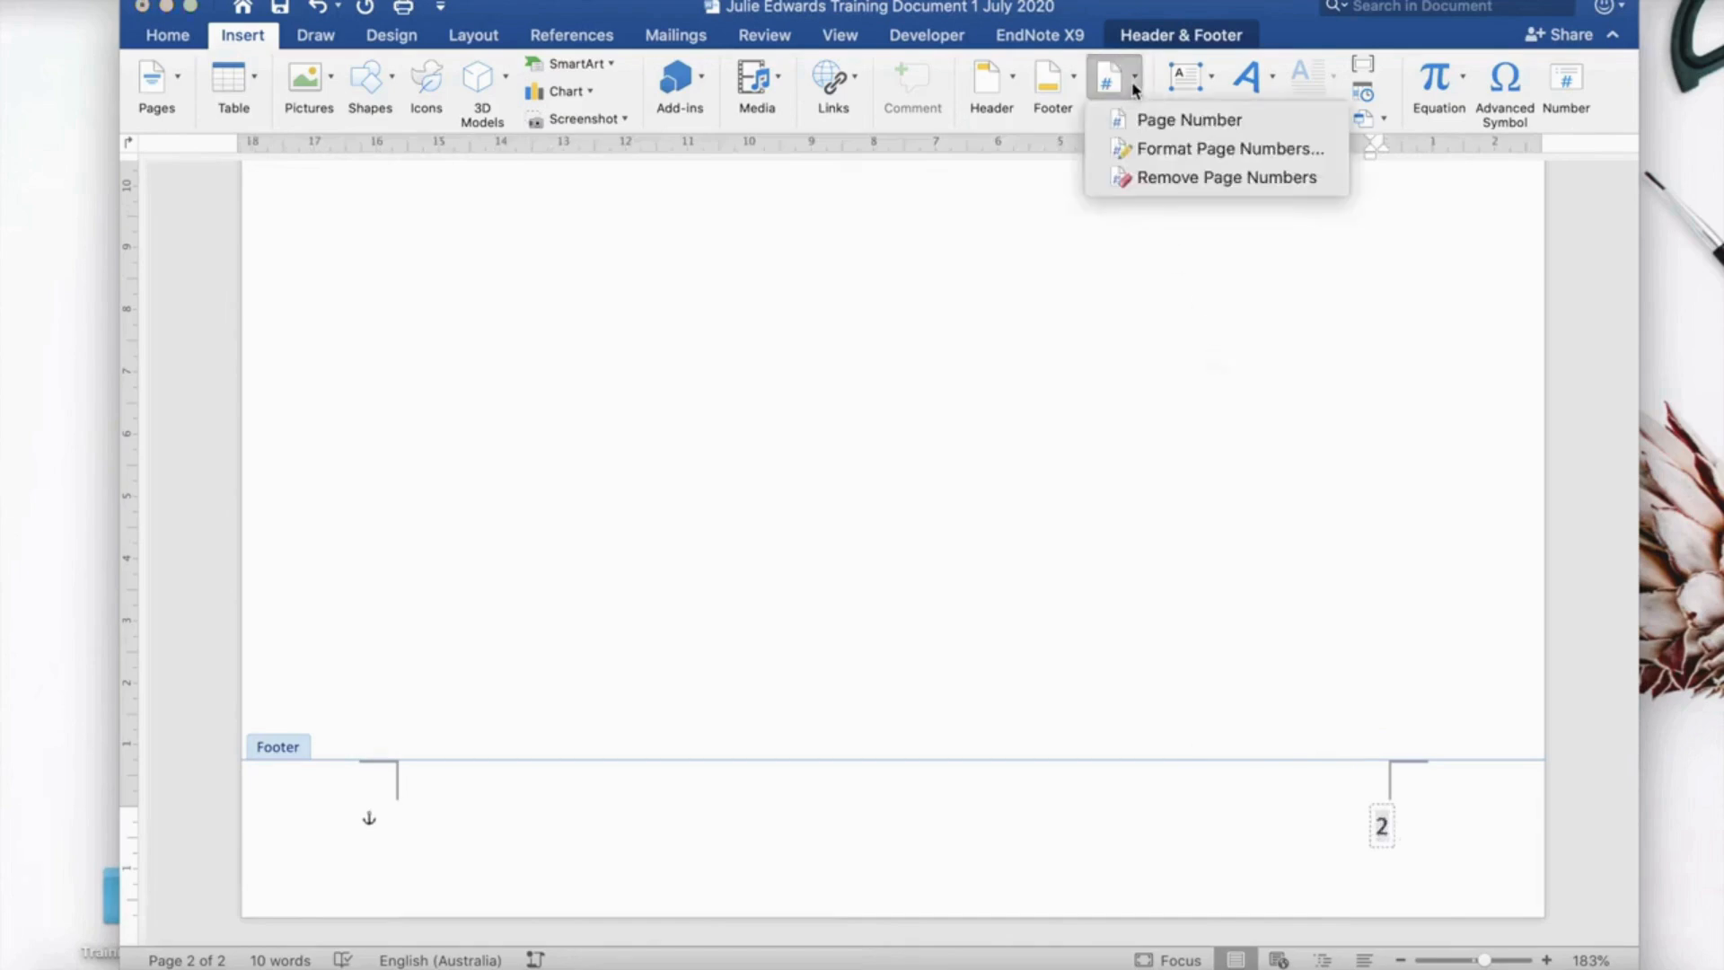
click(1156, 151)
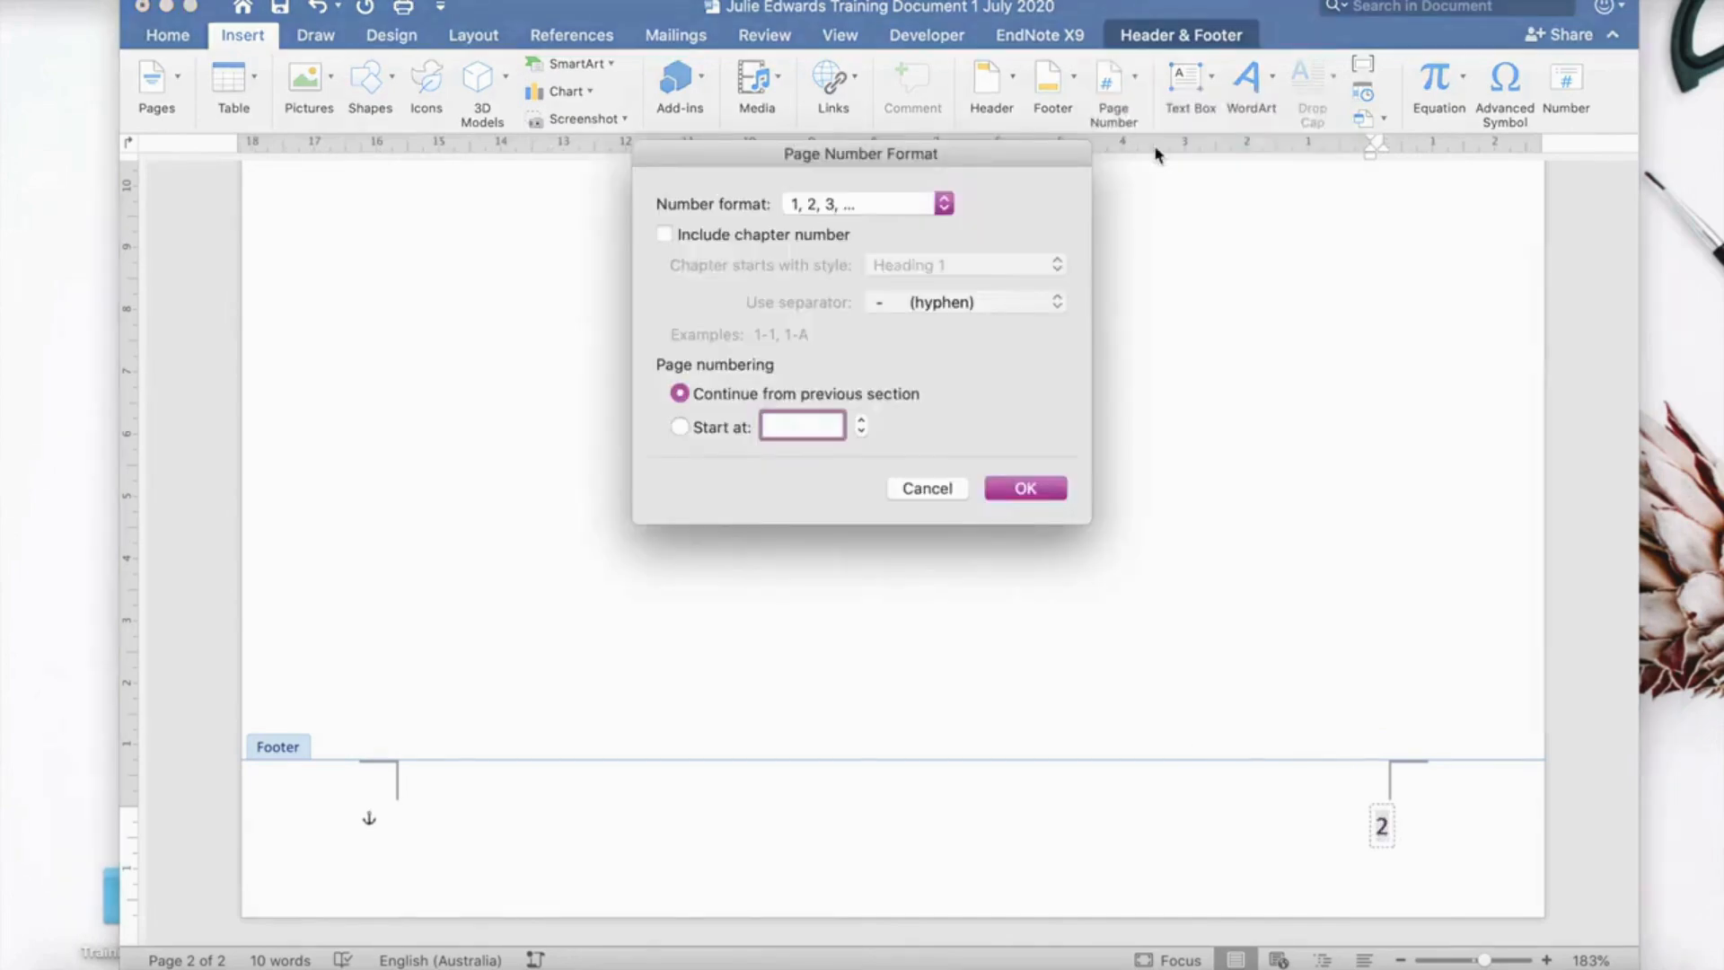
click(680, 428)
click(863, 434)
click(679, 393)
click(863, 433)
click(1022, 491)
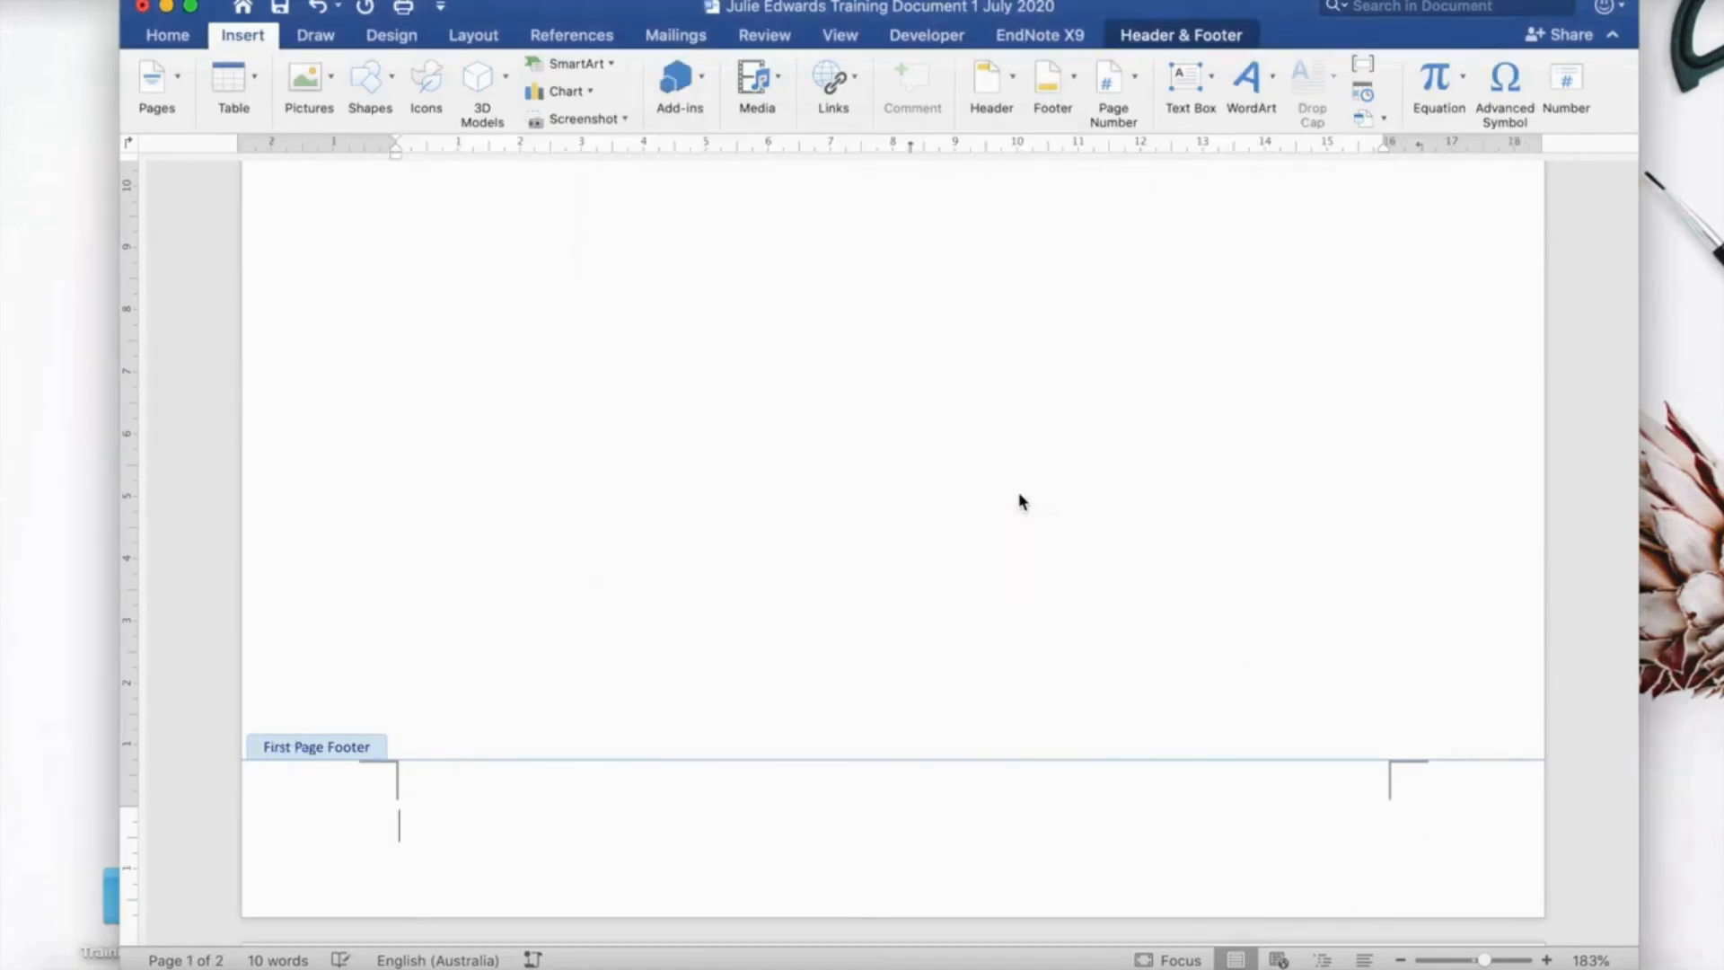
scroll(1018, 493, up, 15)
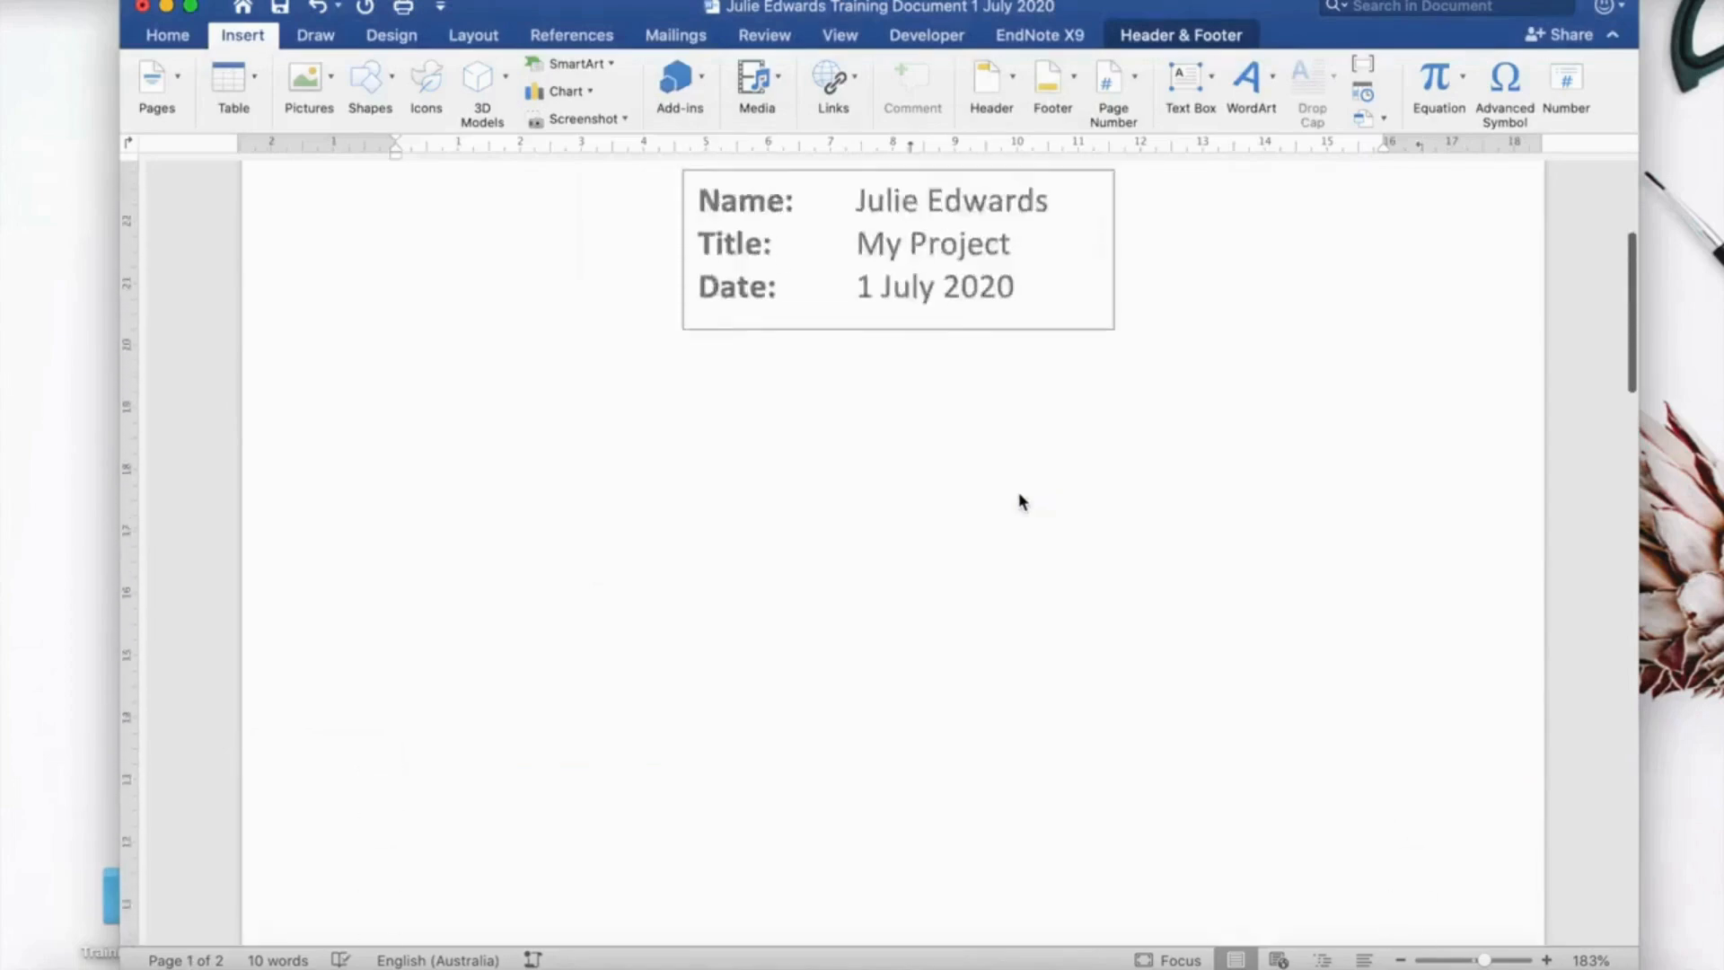
scroll(1020, 500, down, 8)
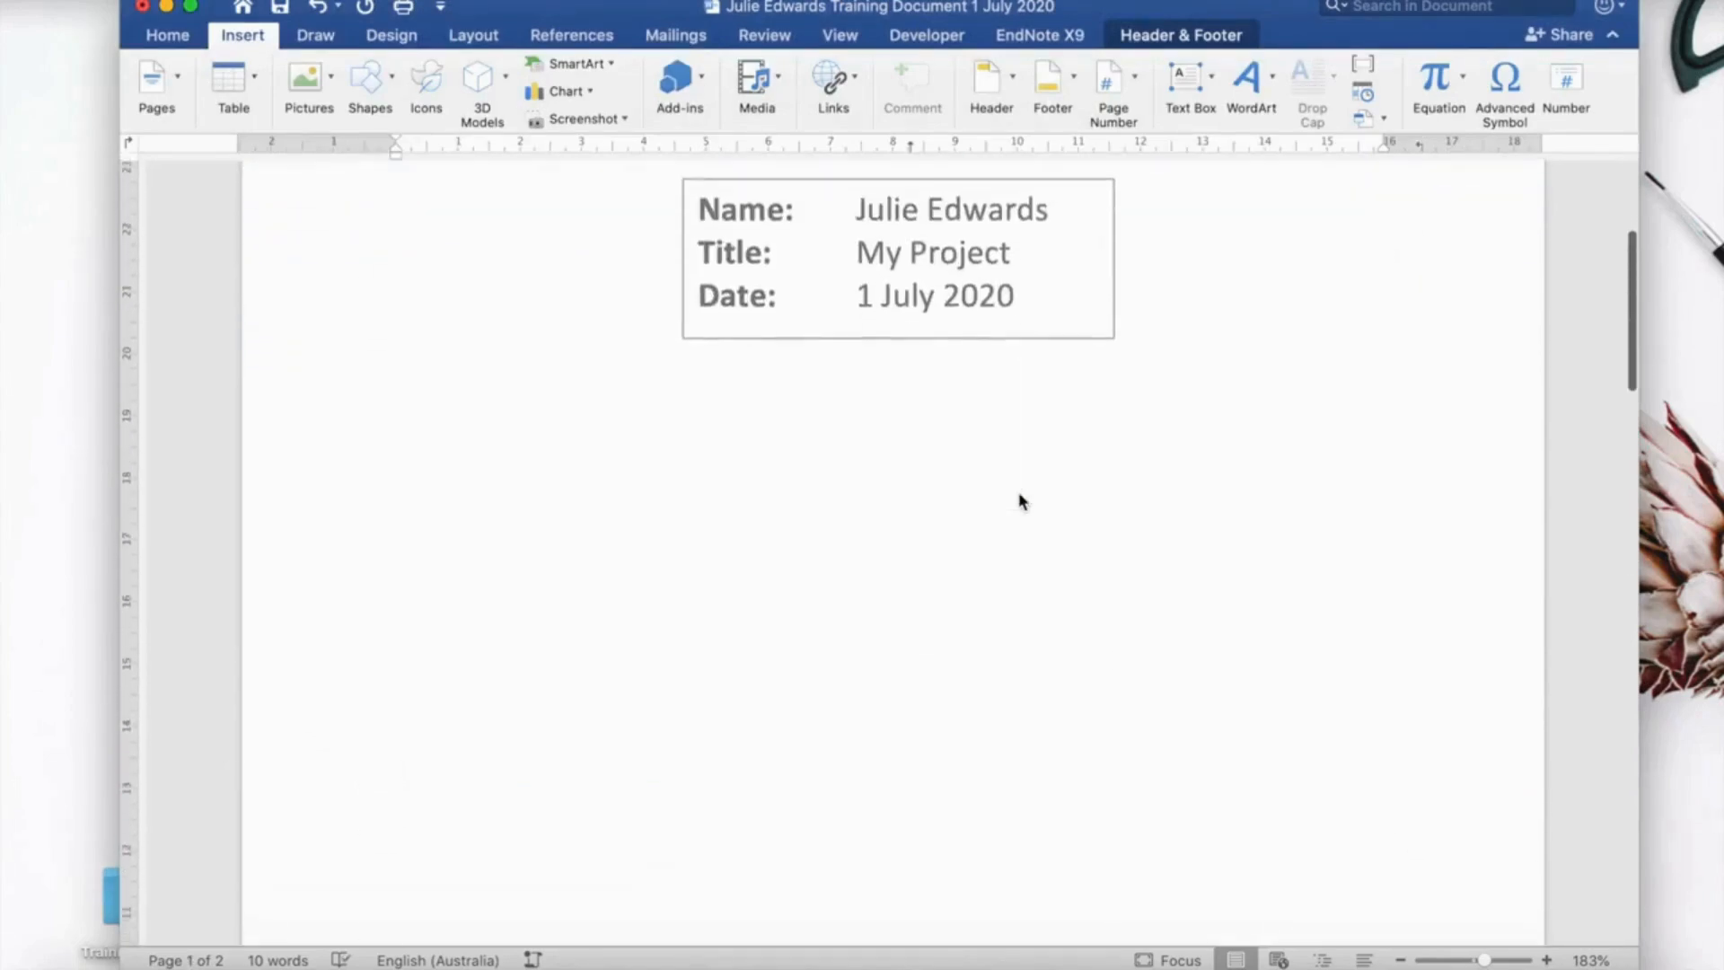
scroll(1018, 501, down, 15)
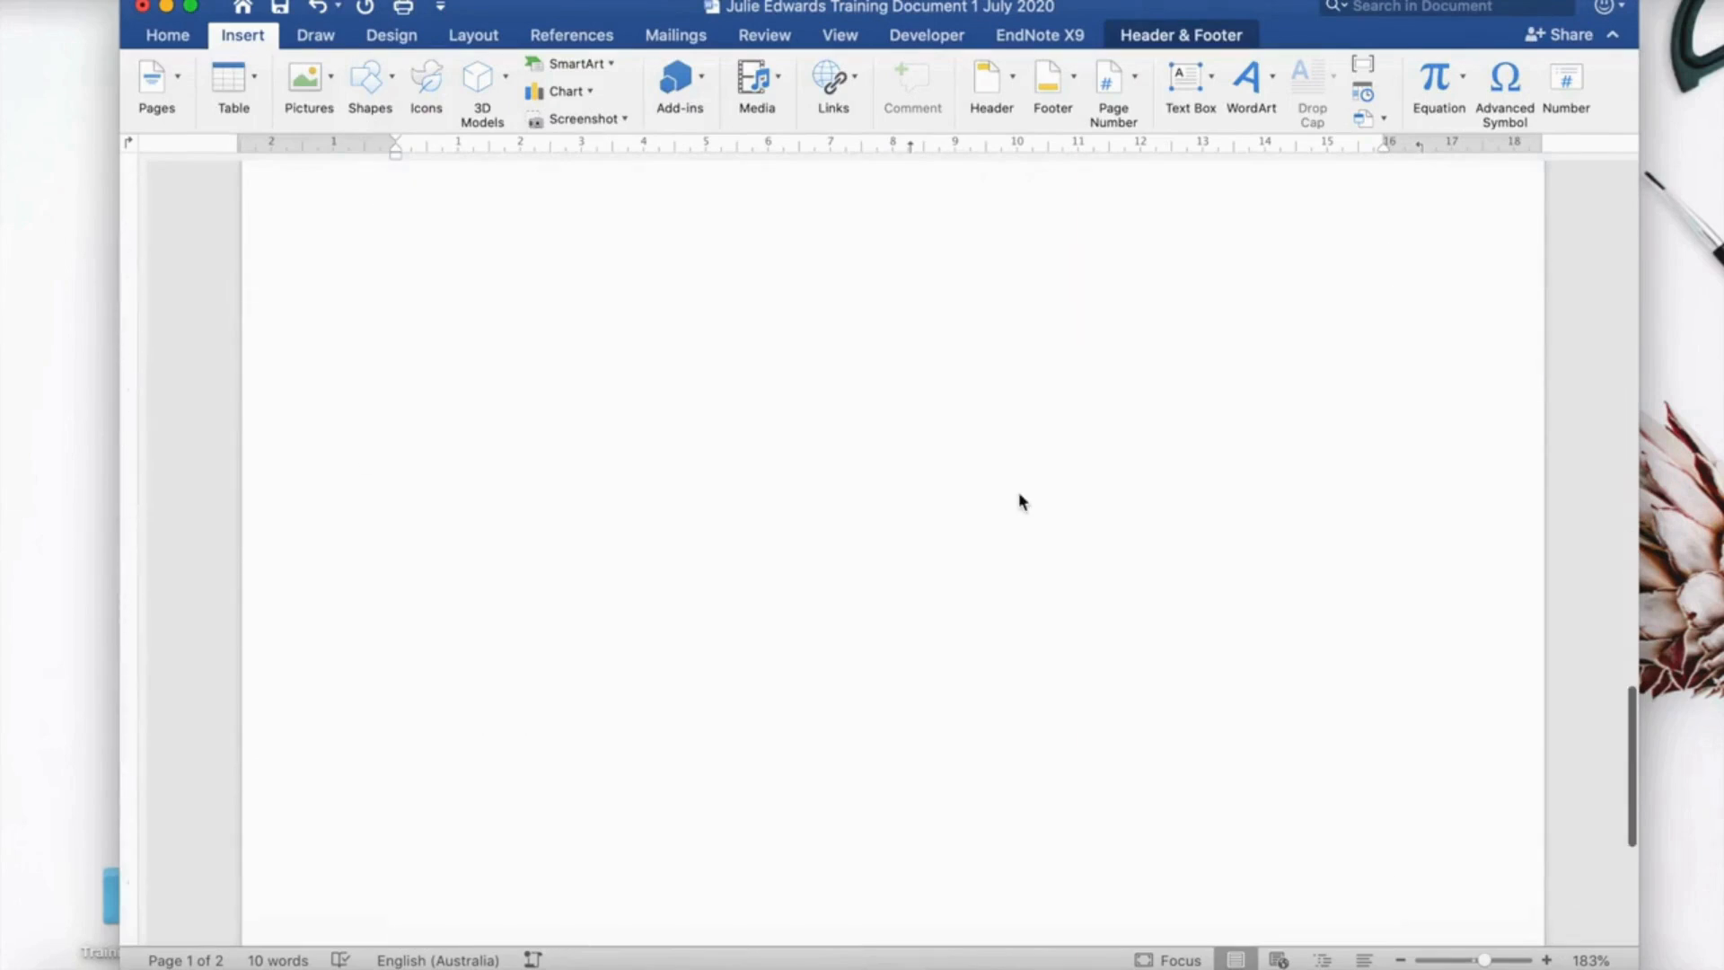
scroll(1019, 492, down, 2)
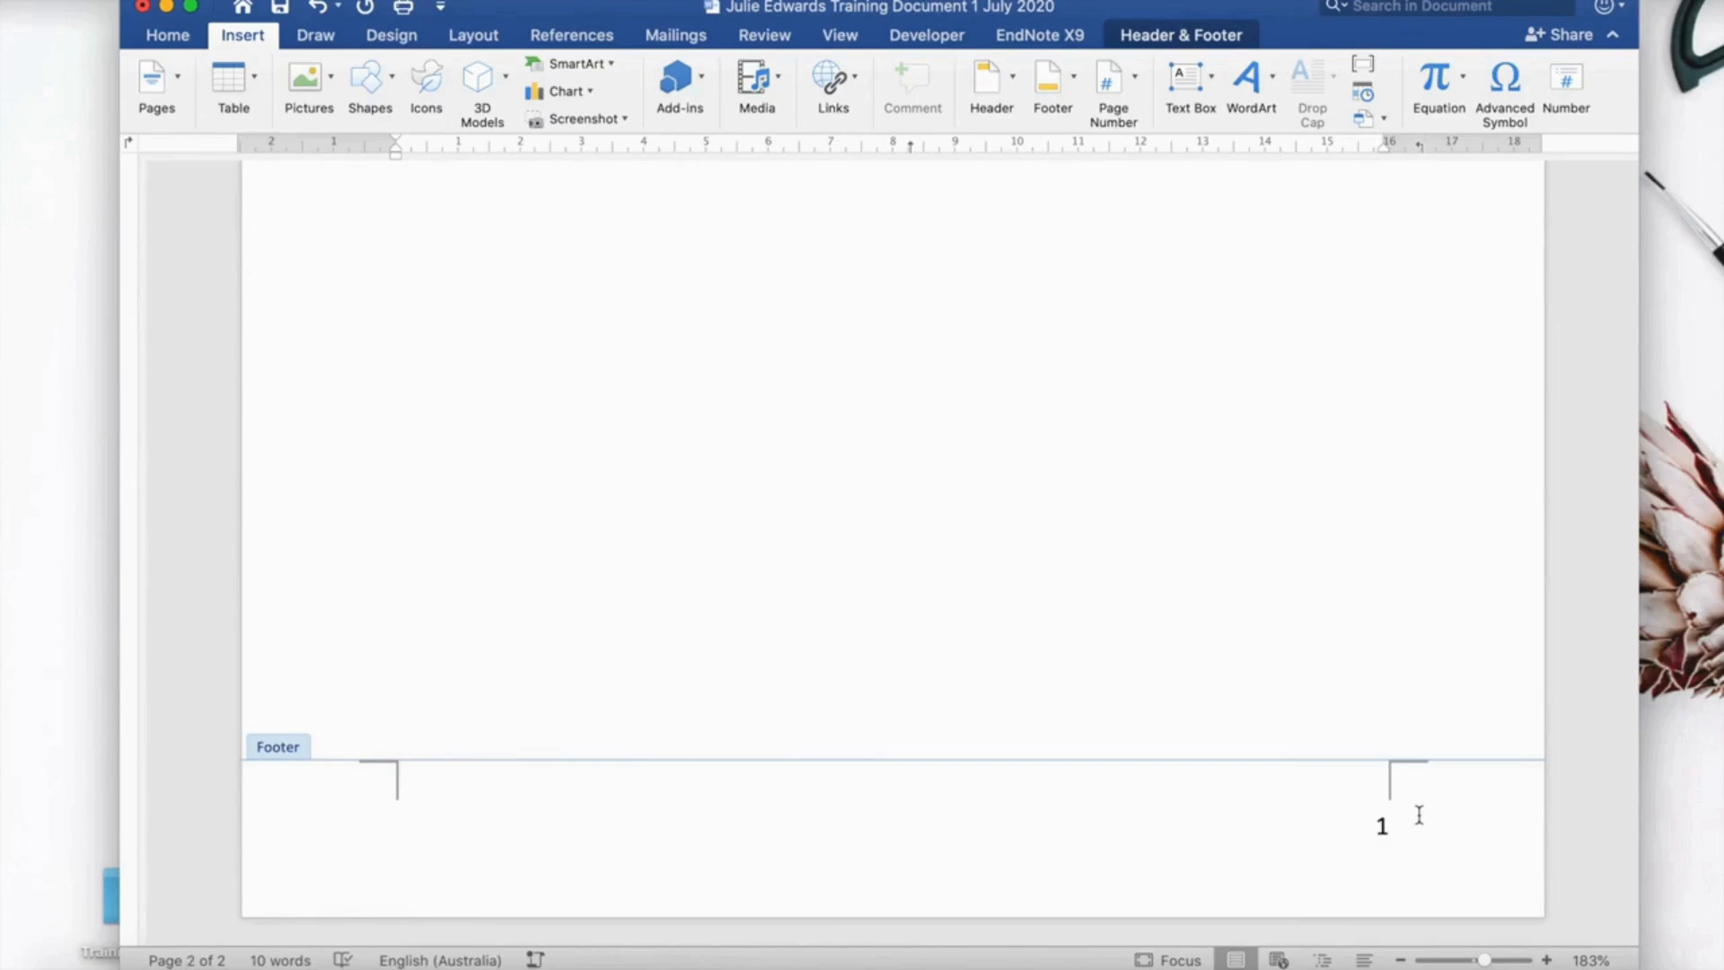
scroll(1372, 656, up, 20)
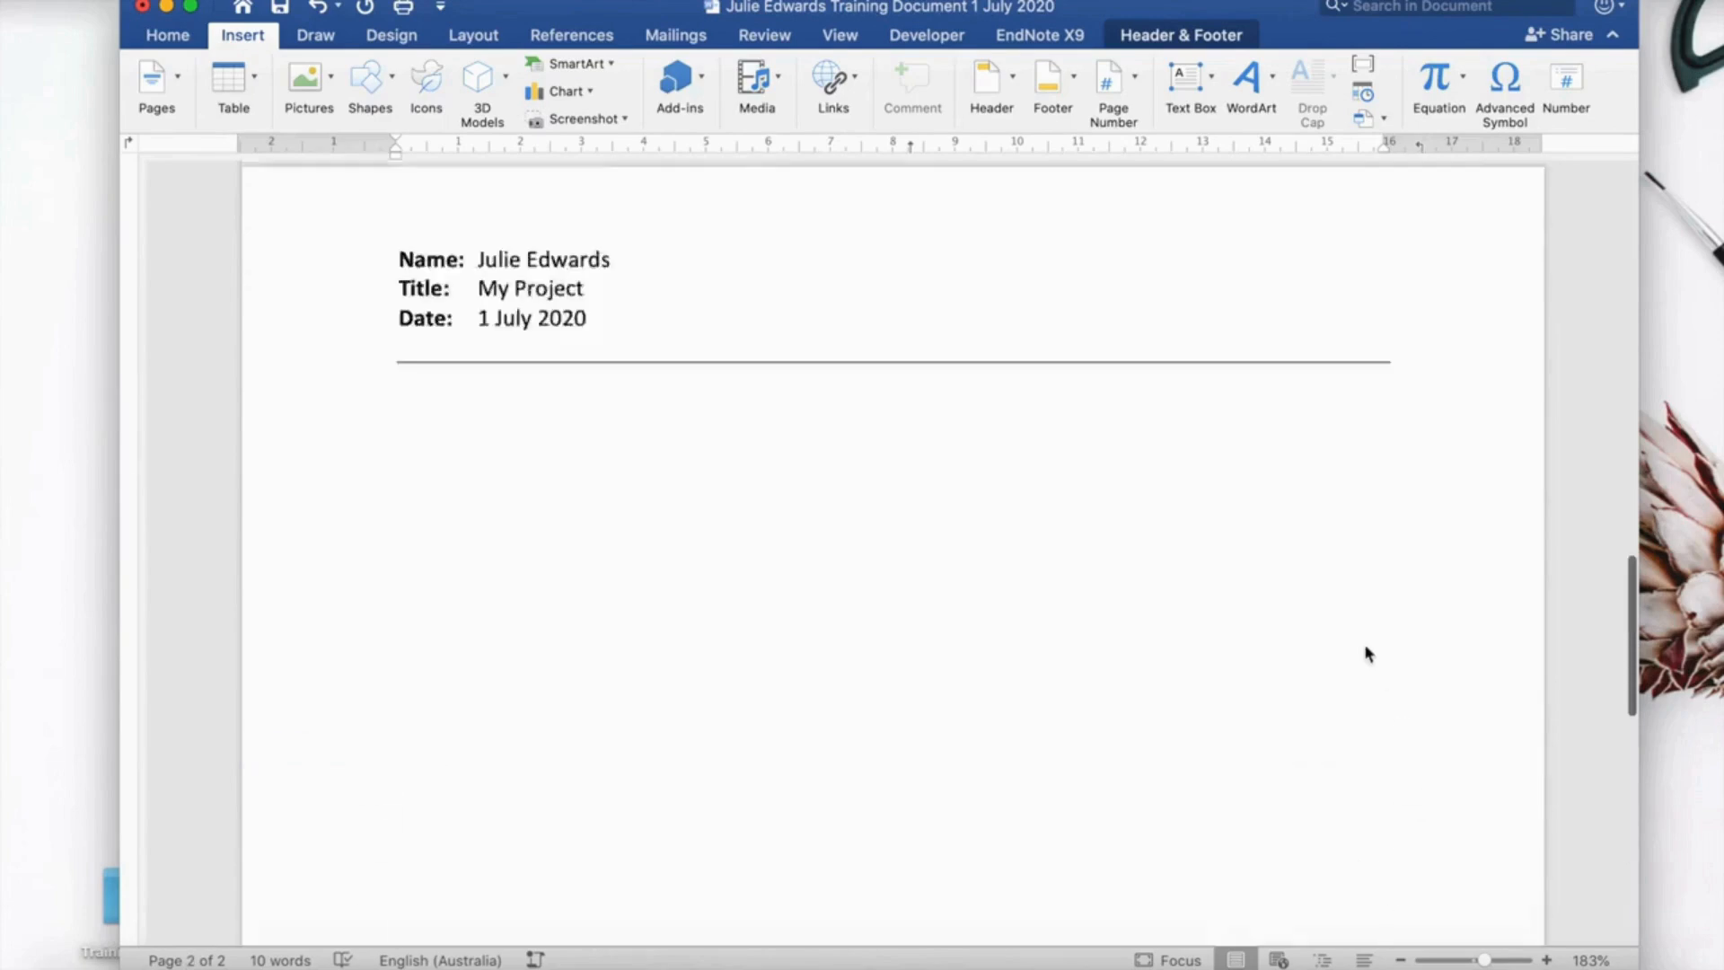
scroll(1367, 653, down, 3)
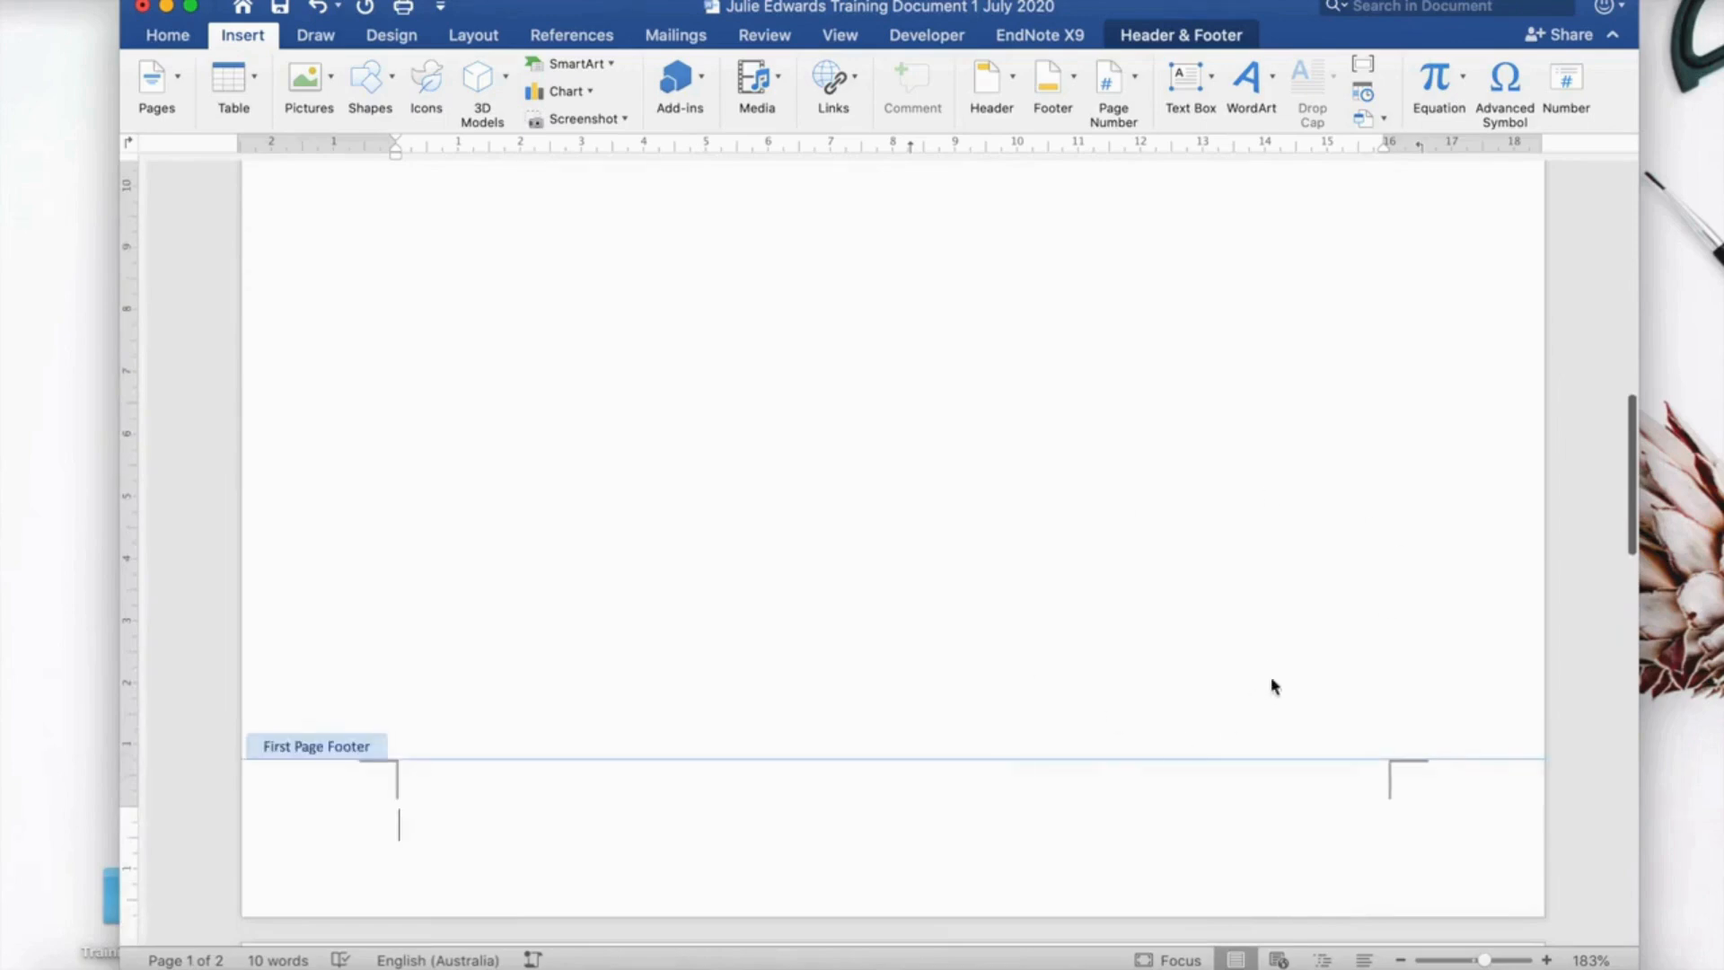
scroll(1298, 680, down, 5)
double_click(1284, 534)
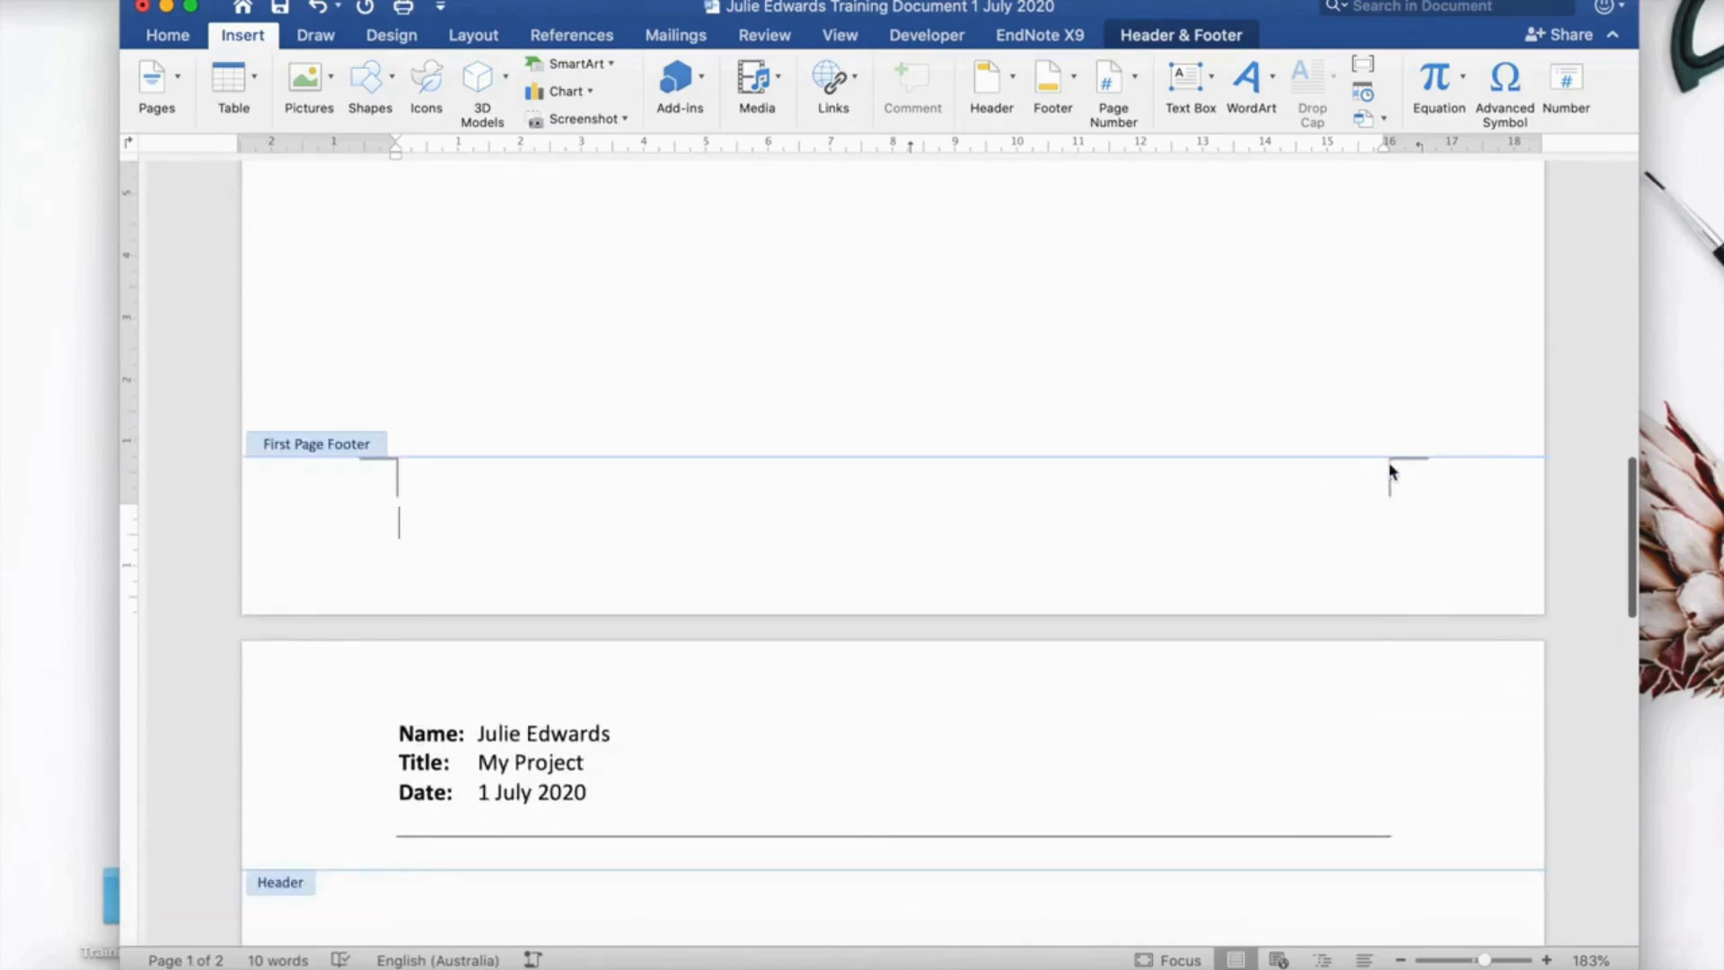
scroll(1384, 529, down, 1)
scroll(1384, 529, down, 8)
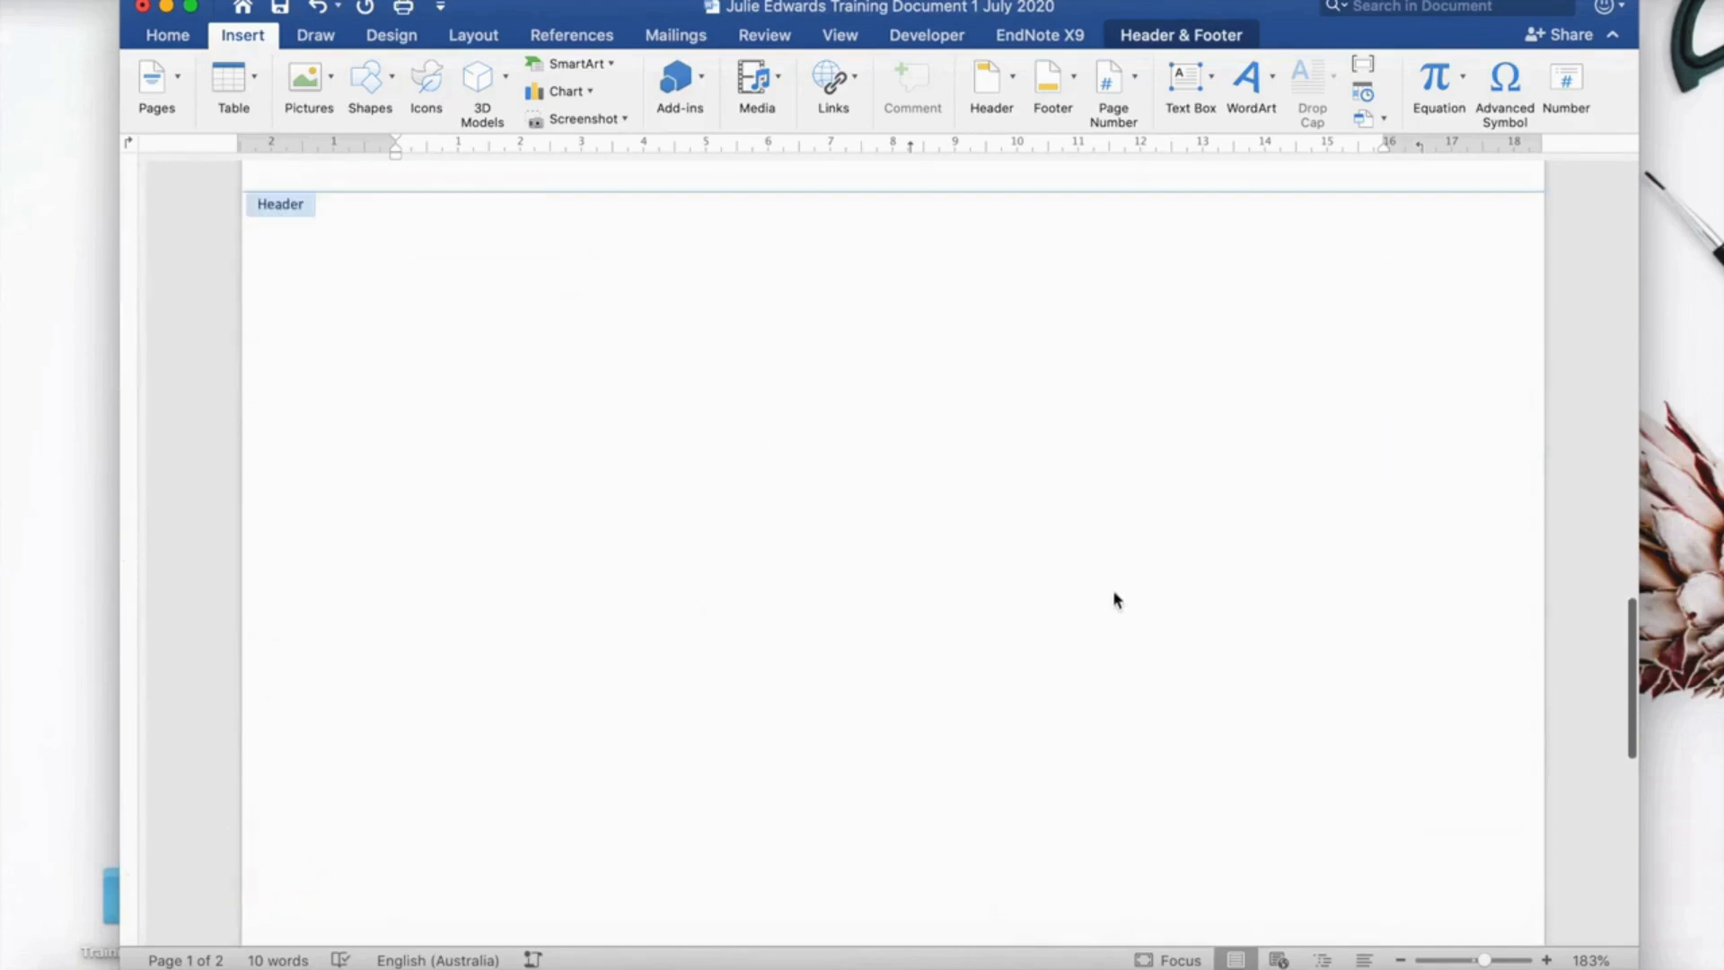
scroll(1113, 590, down, 5)
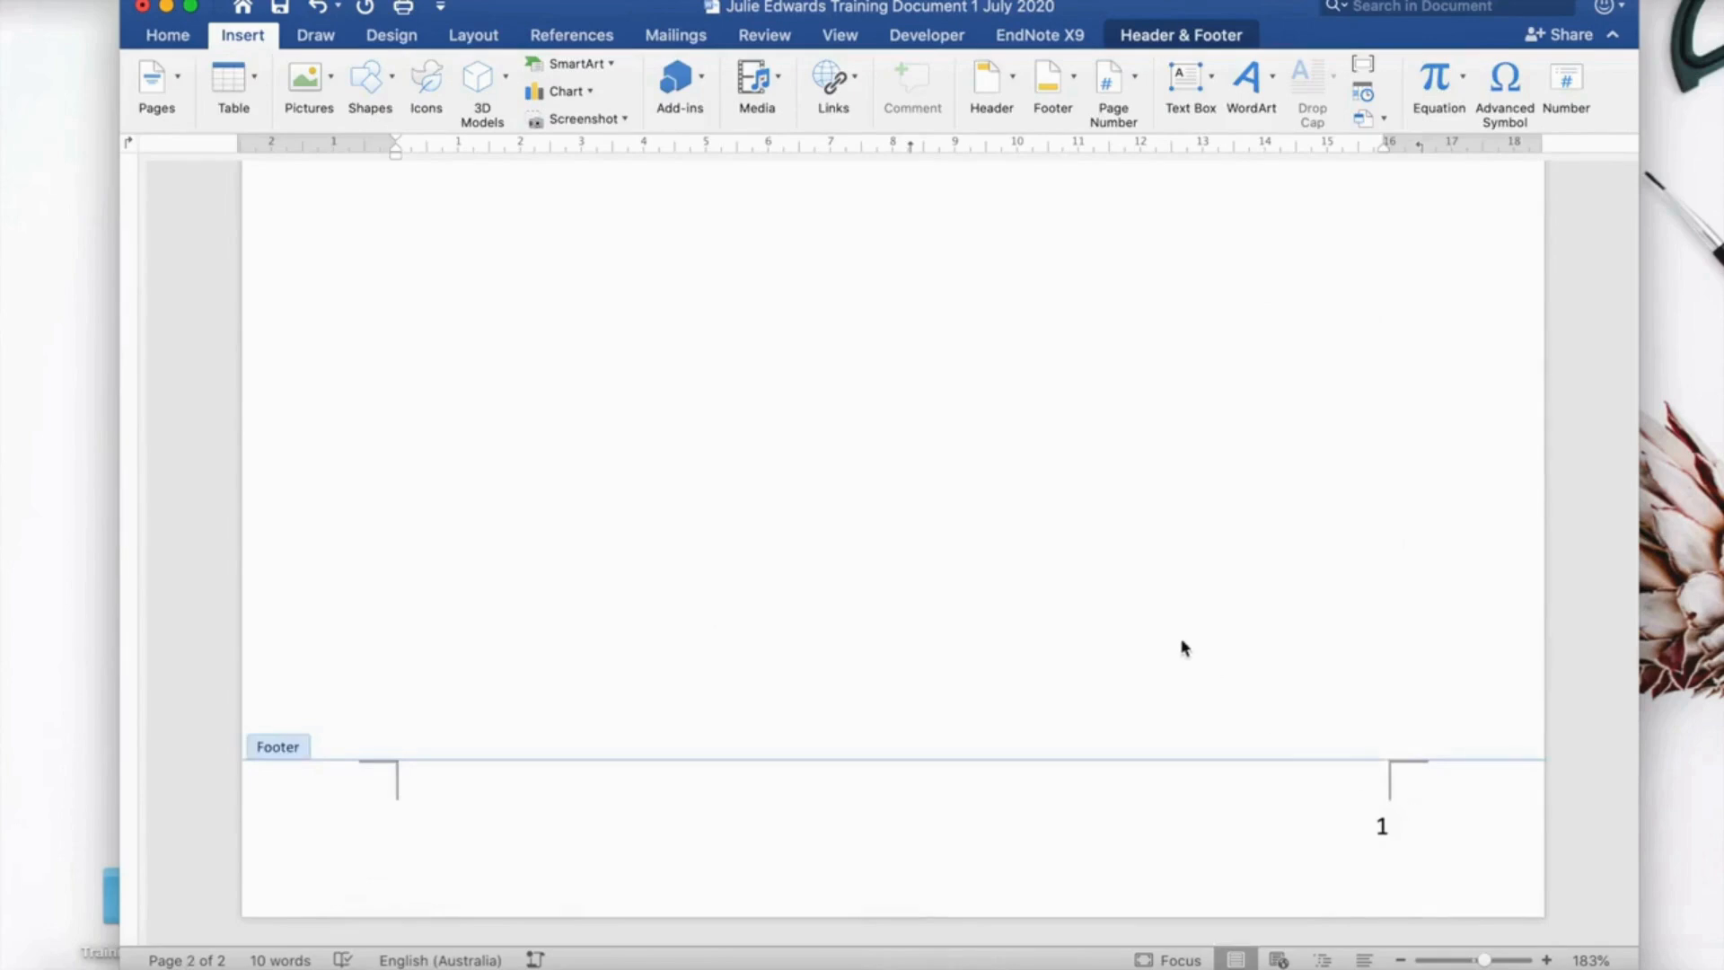
scroll(1182, 647, up, 3)
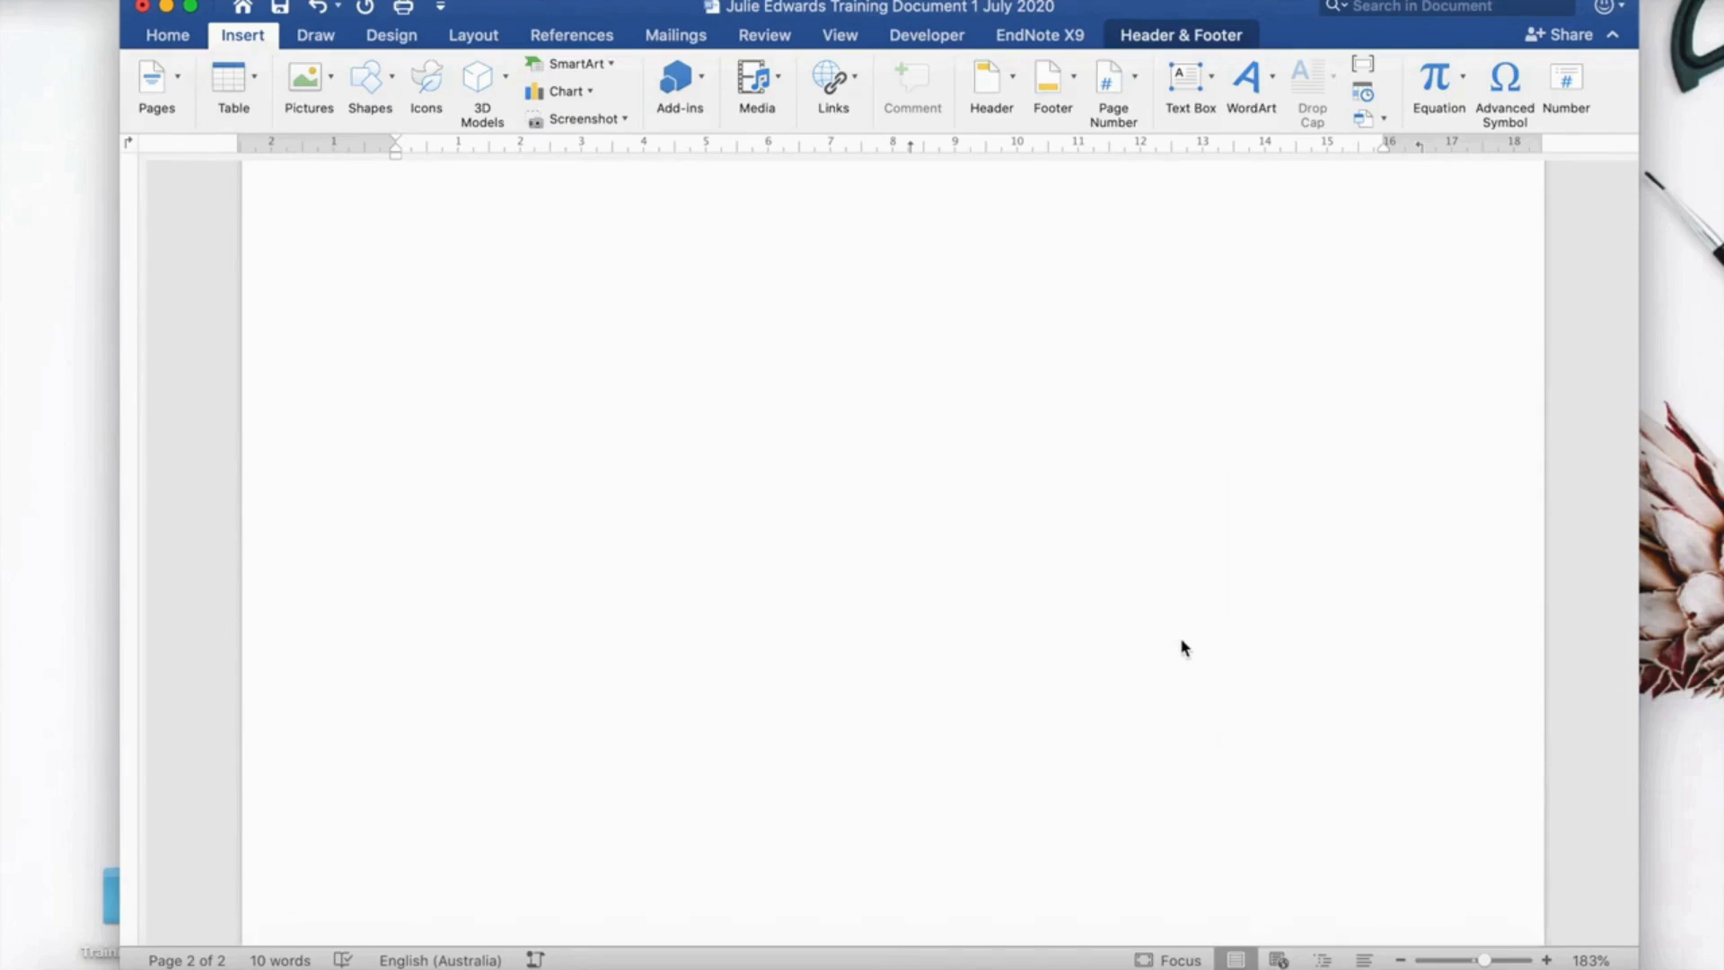
scroll(1182, 643, up, 2)
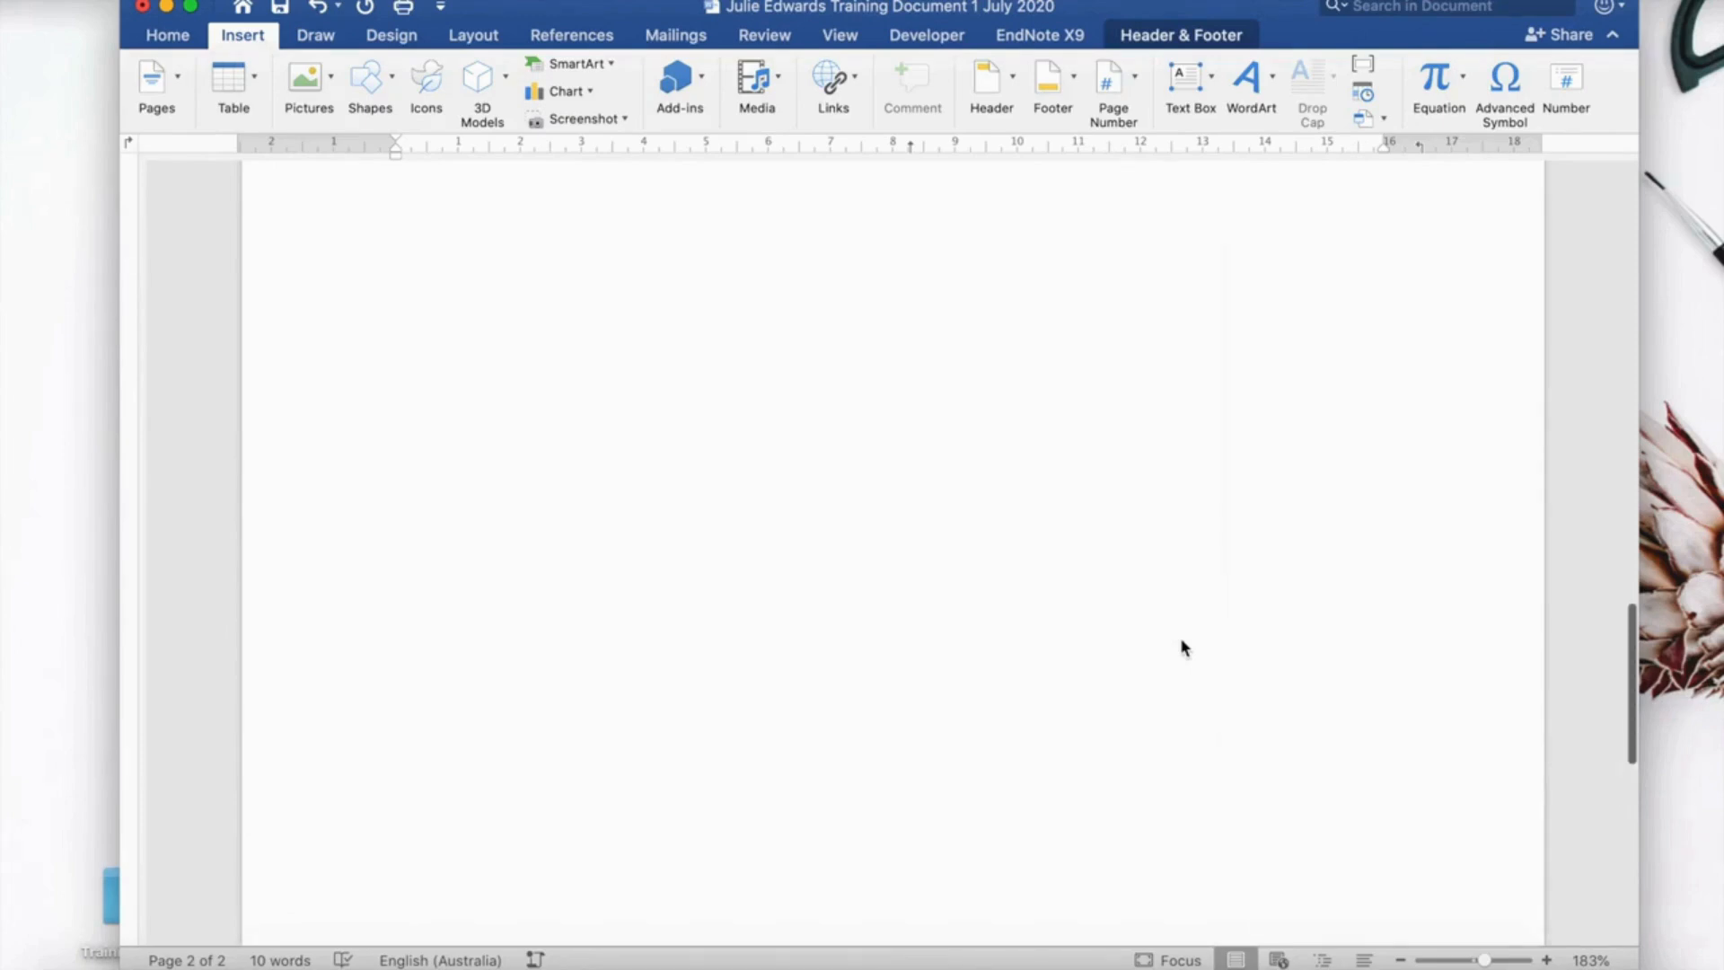
scroll(1182, 641, up, 5)
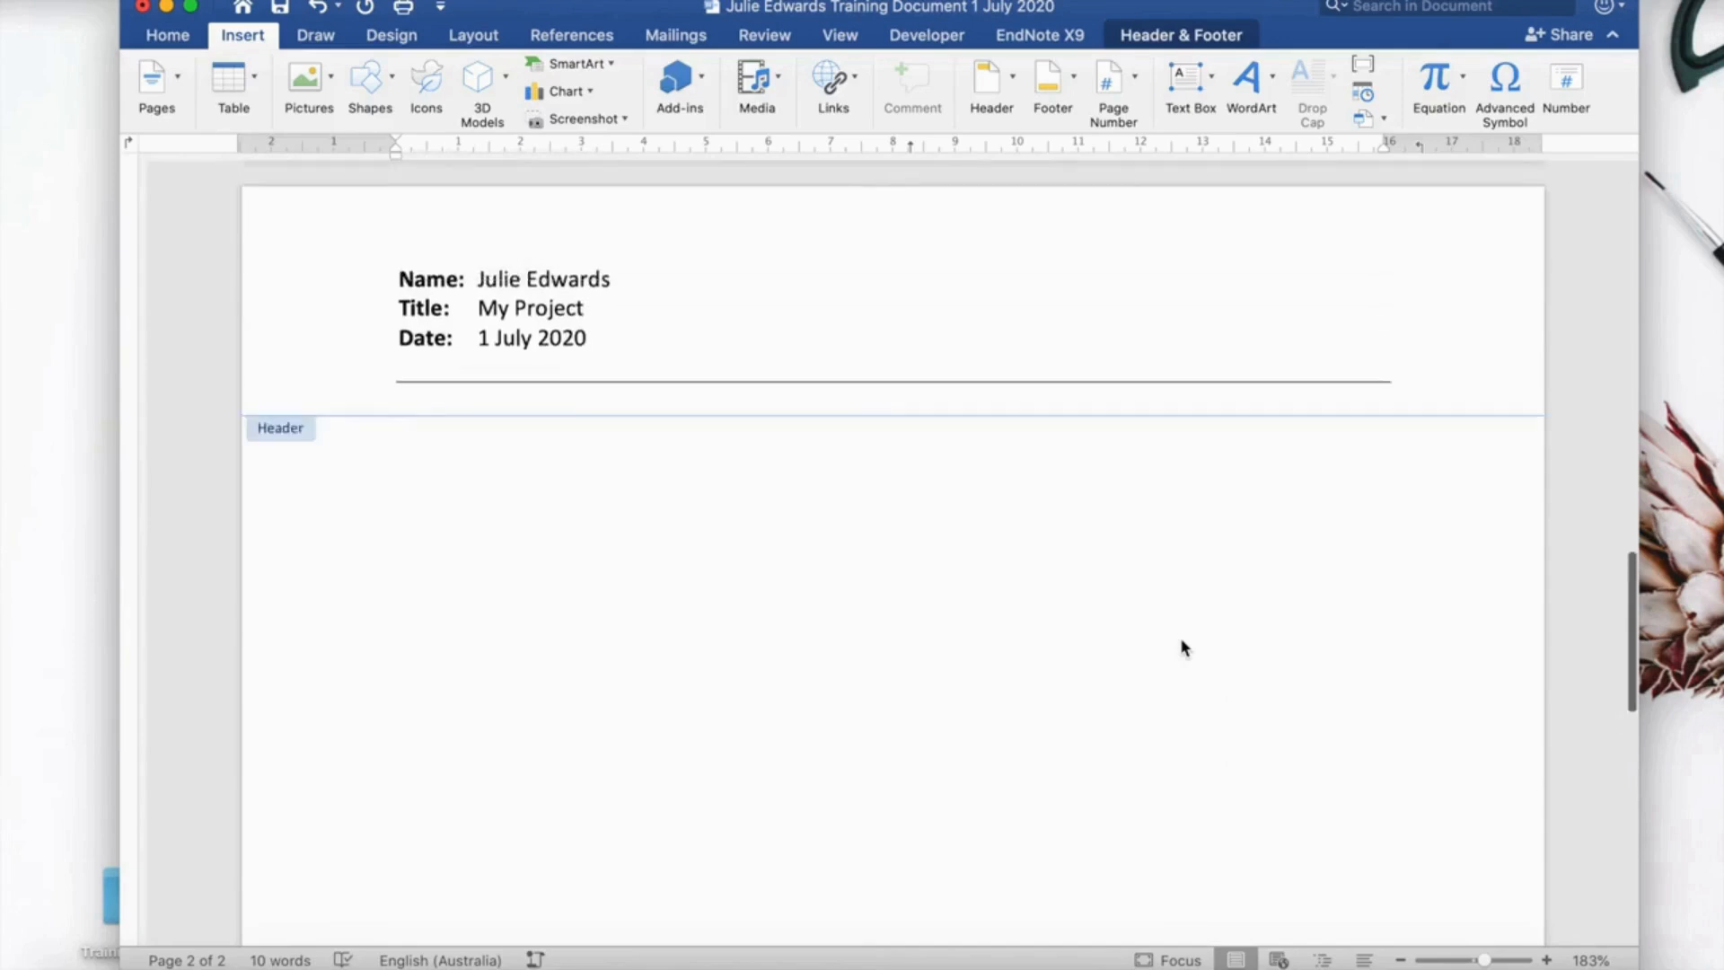
scroll(1182, 647, up, 2)
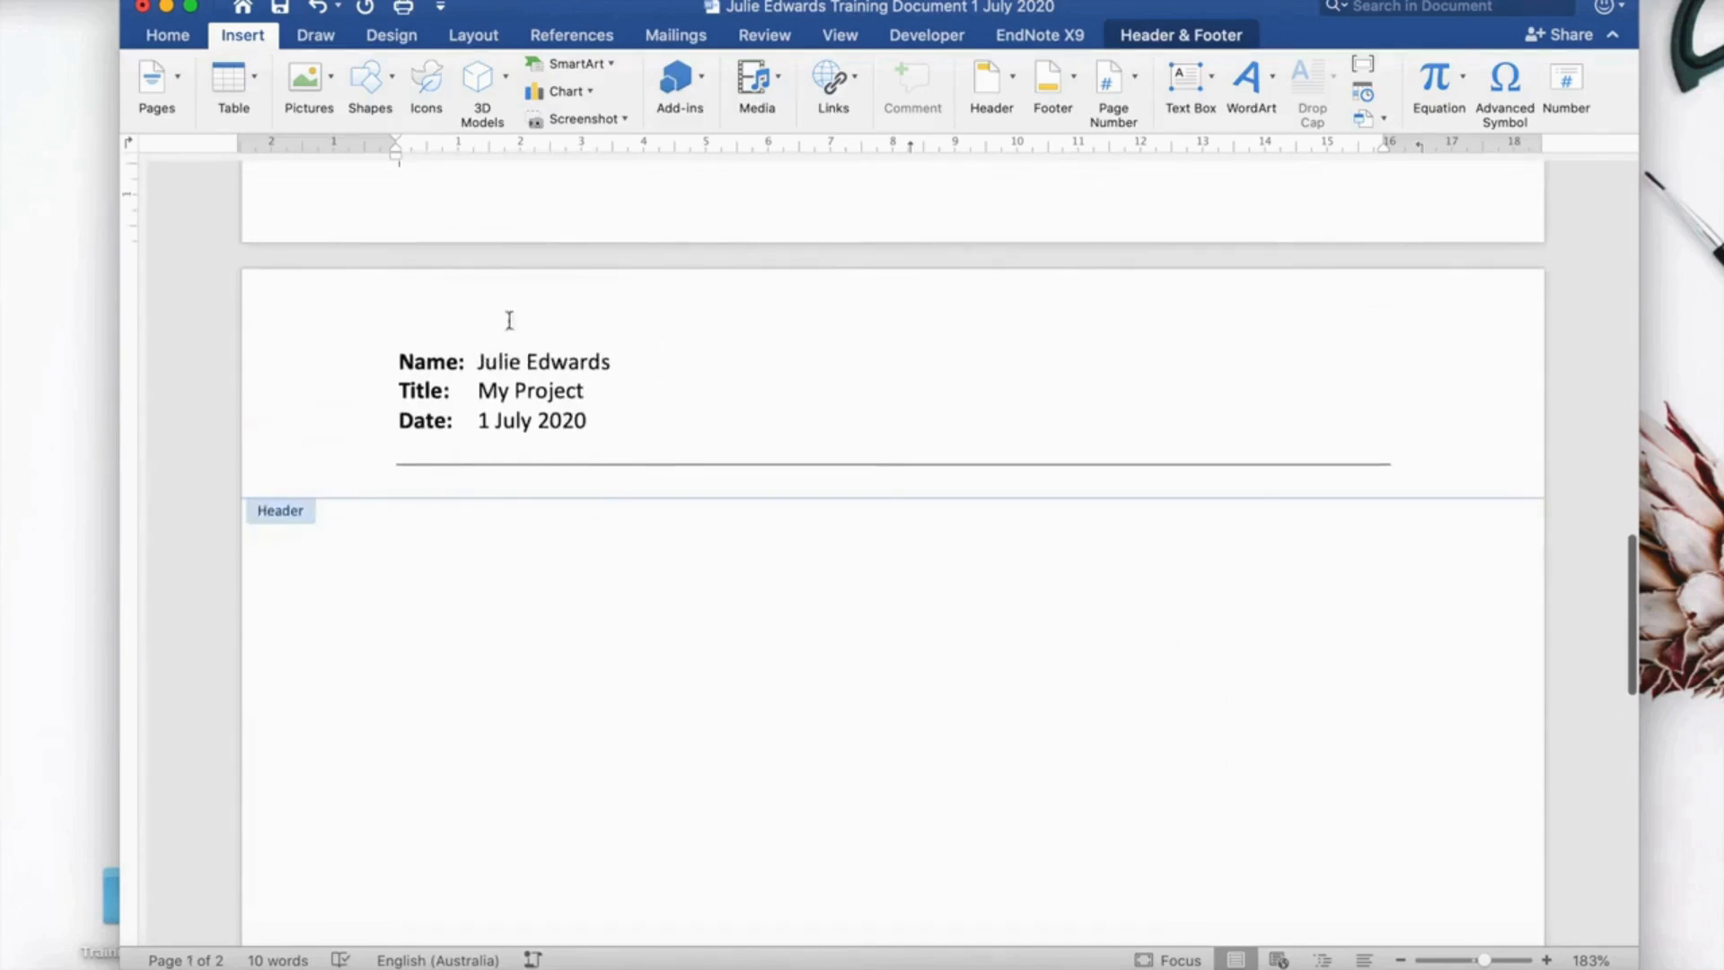
scroll(578, 415, up, 10)
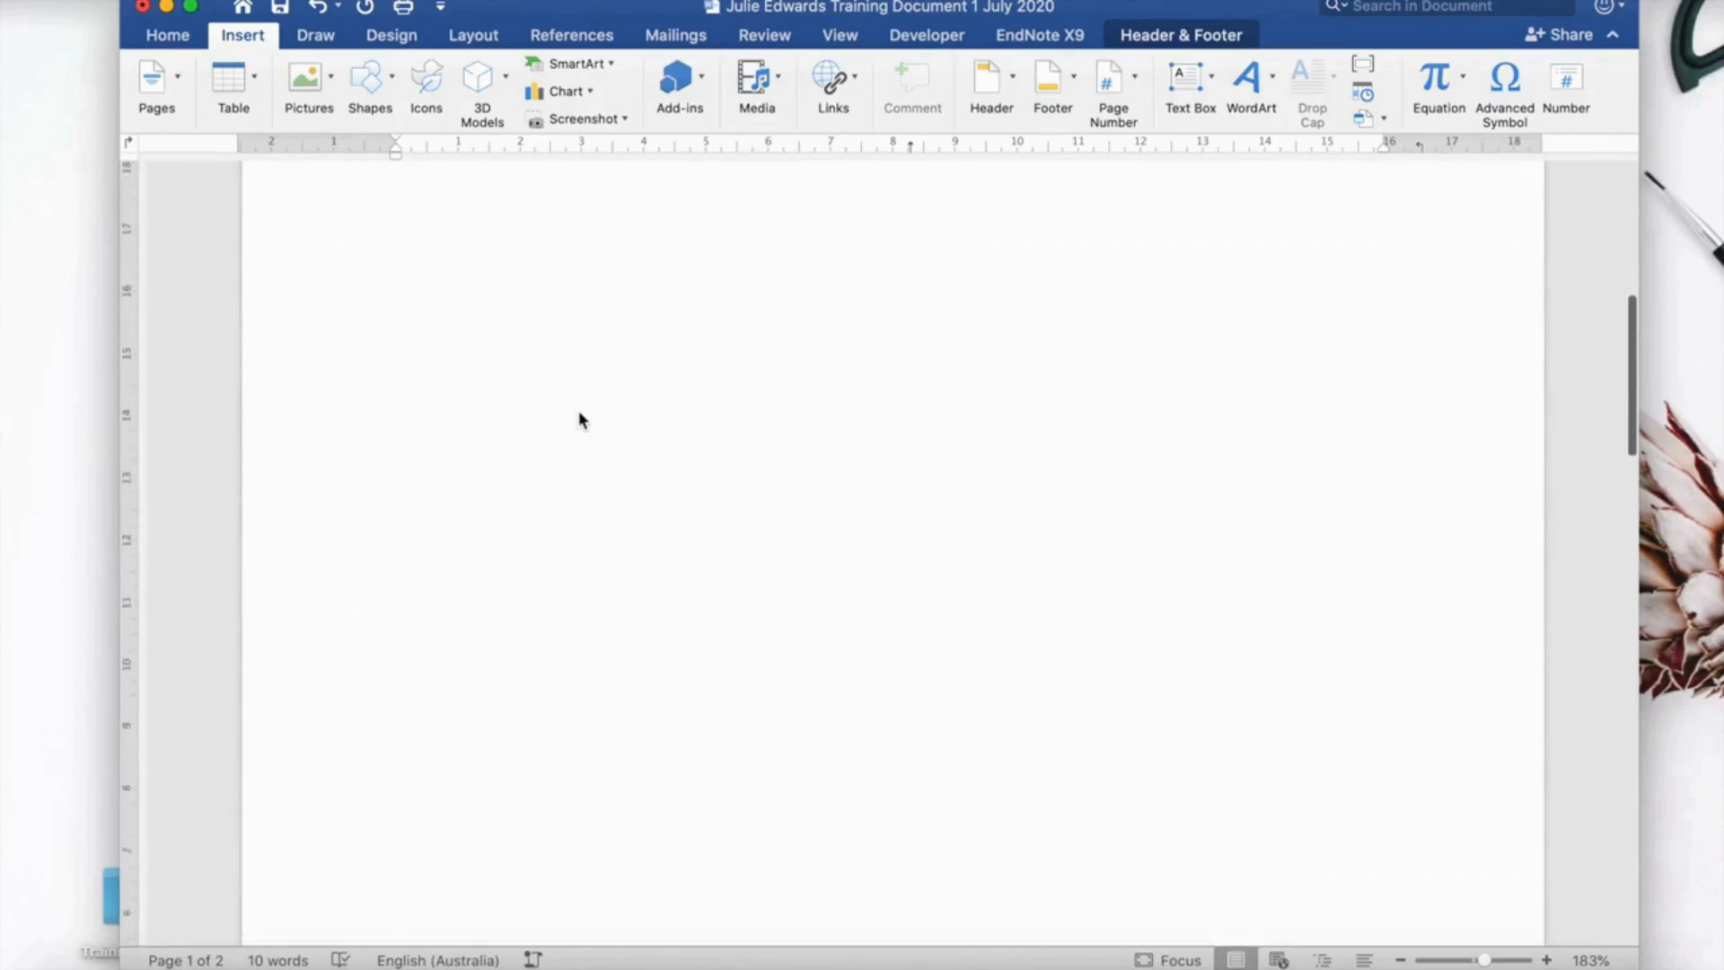
scroll(579, 418, up, 10)
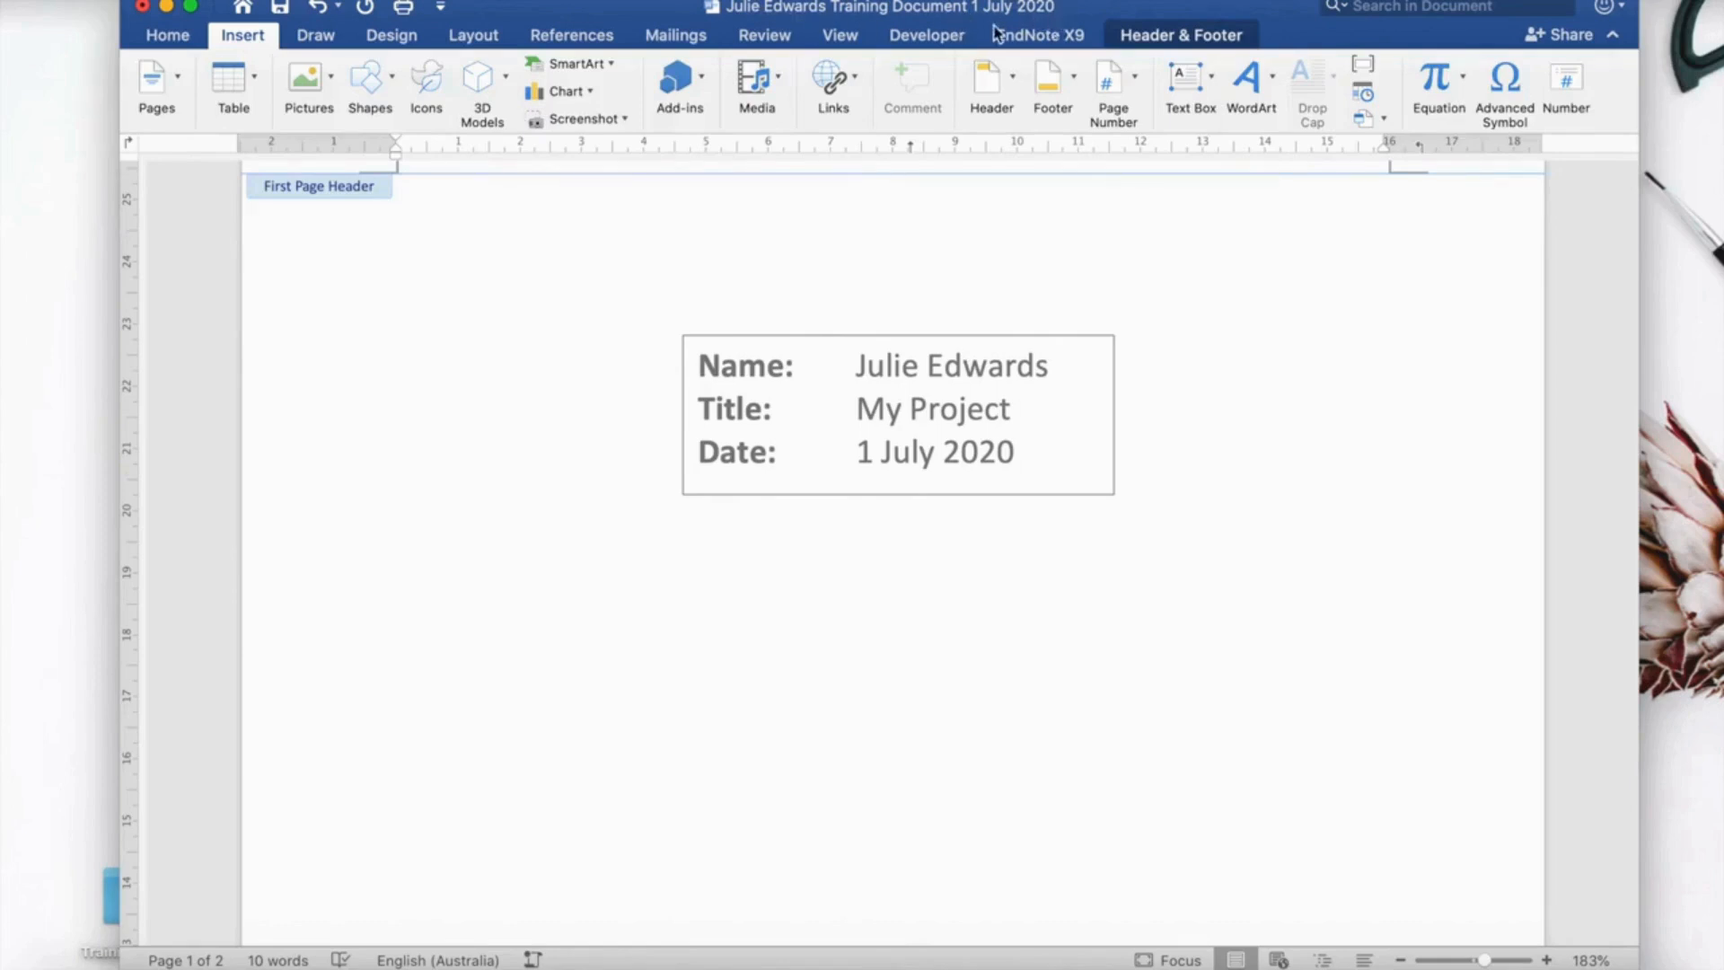
Reposition the Word window on screen, then save the document.
click(550, 7)
drag(574, 9, 795, 11)
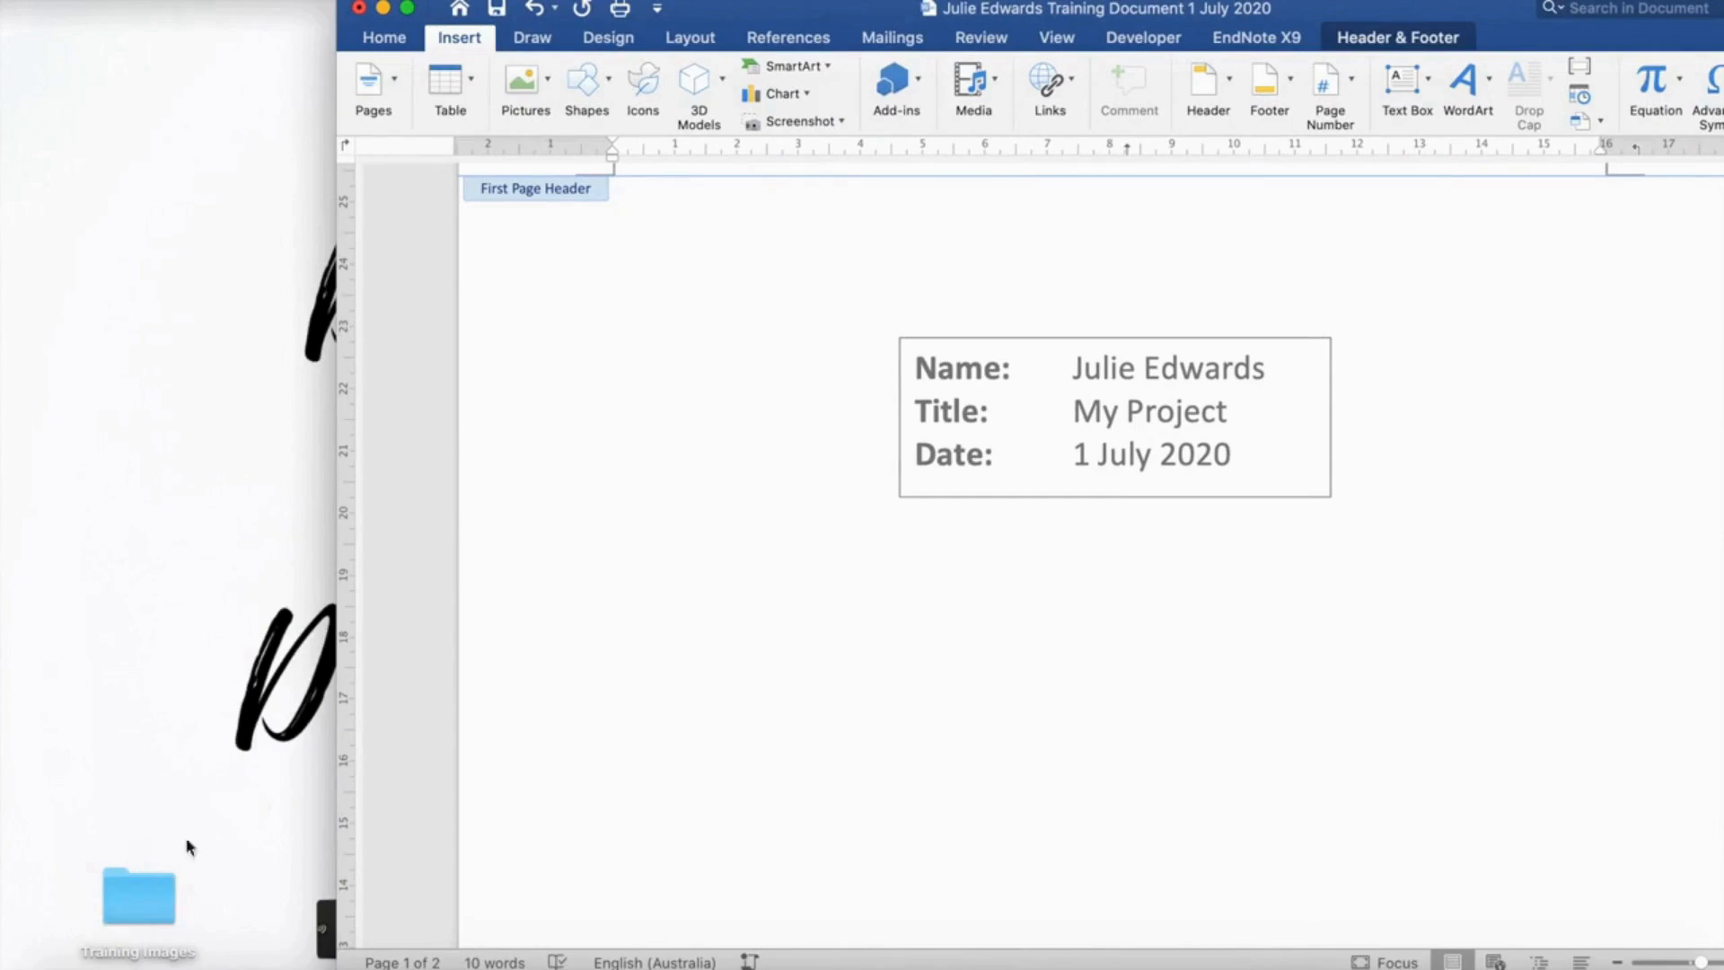
drag(780, 10, 529, 254)
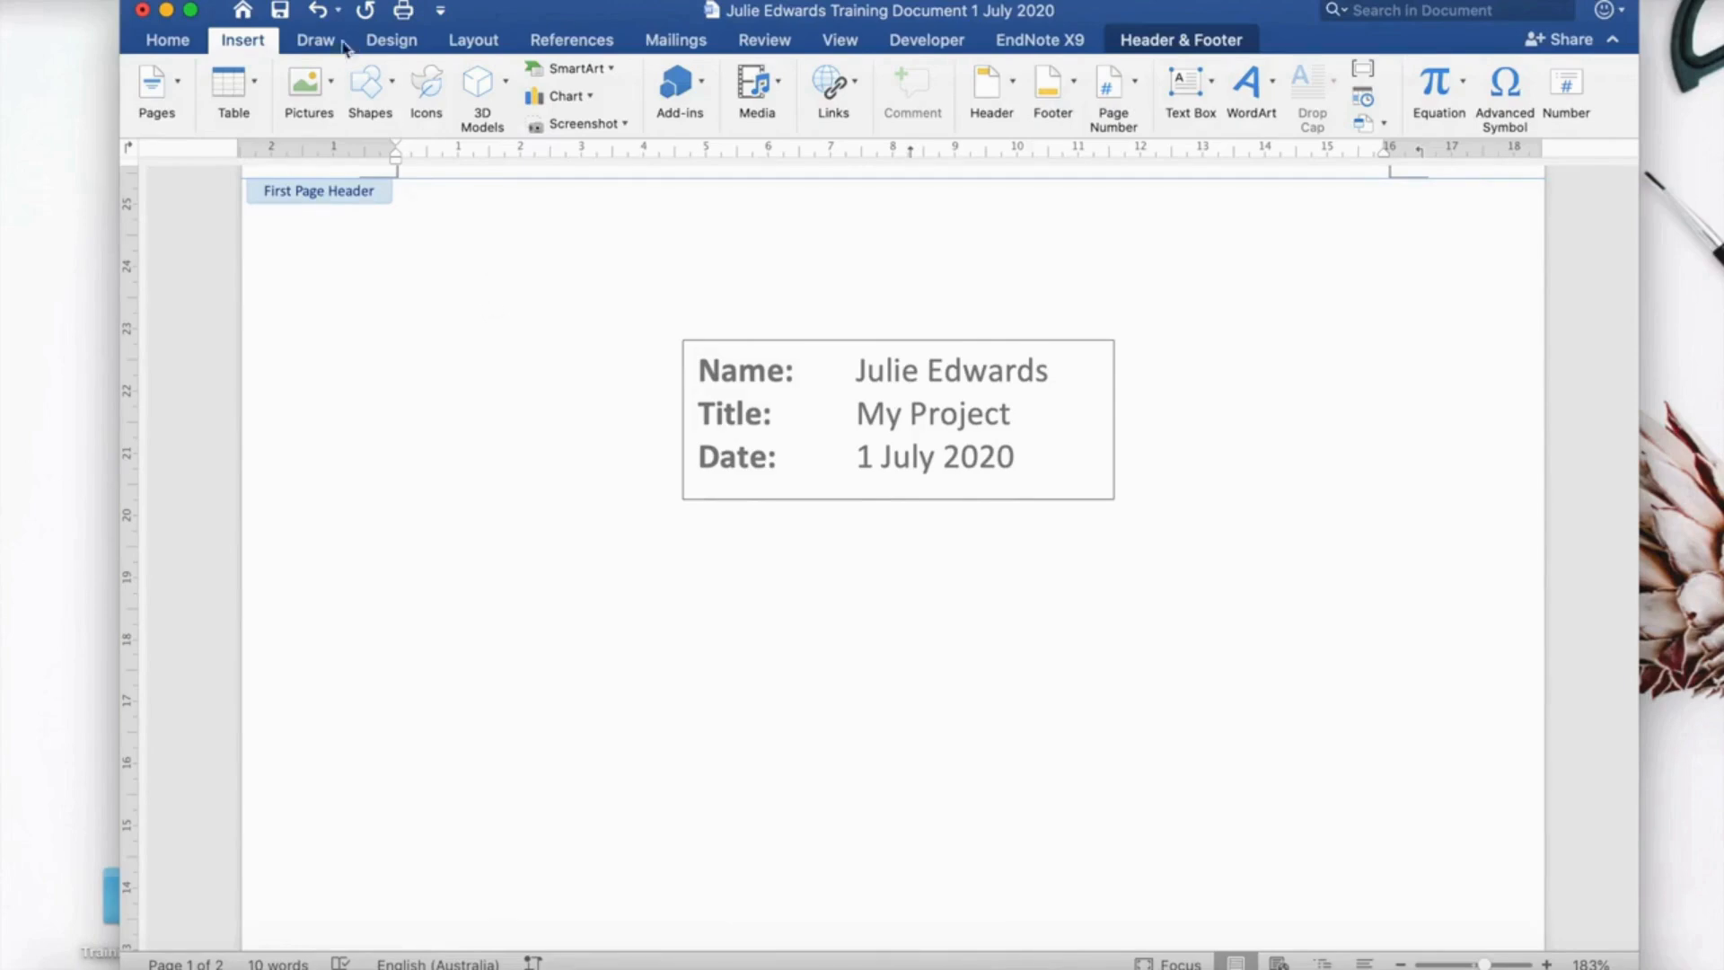
click(282, 10)
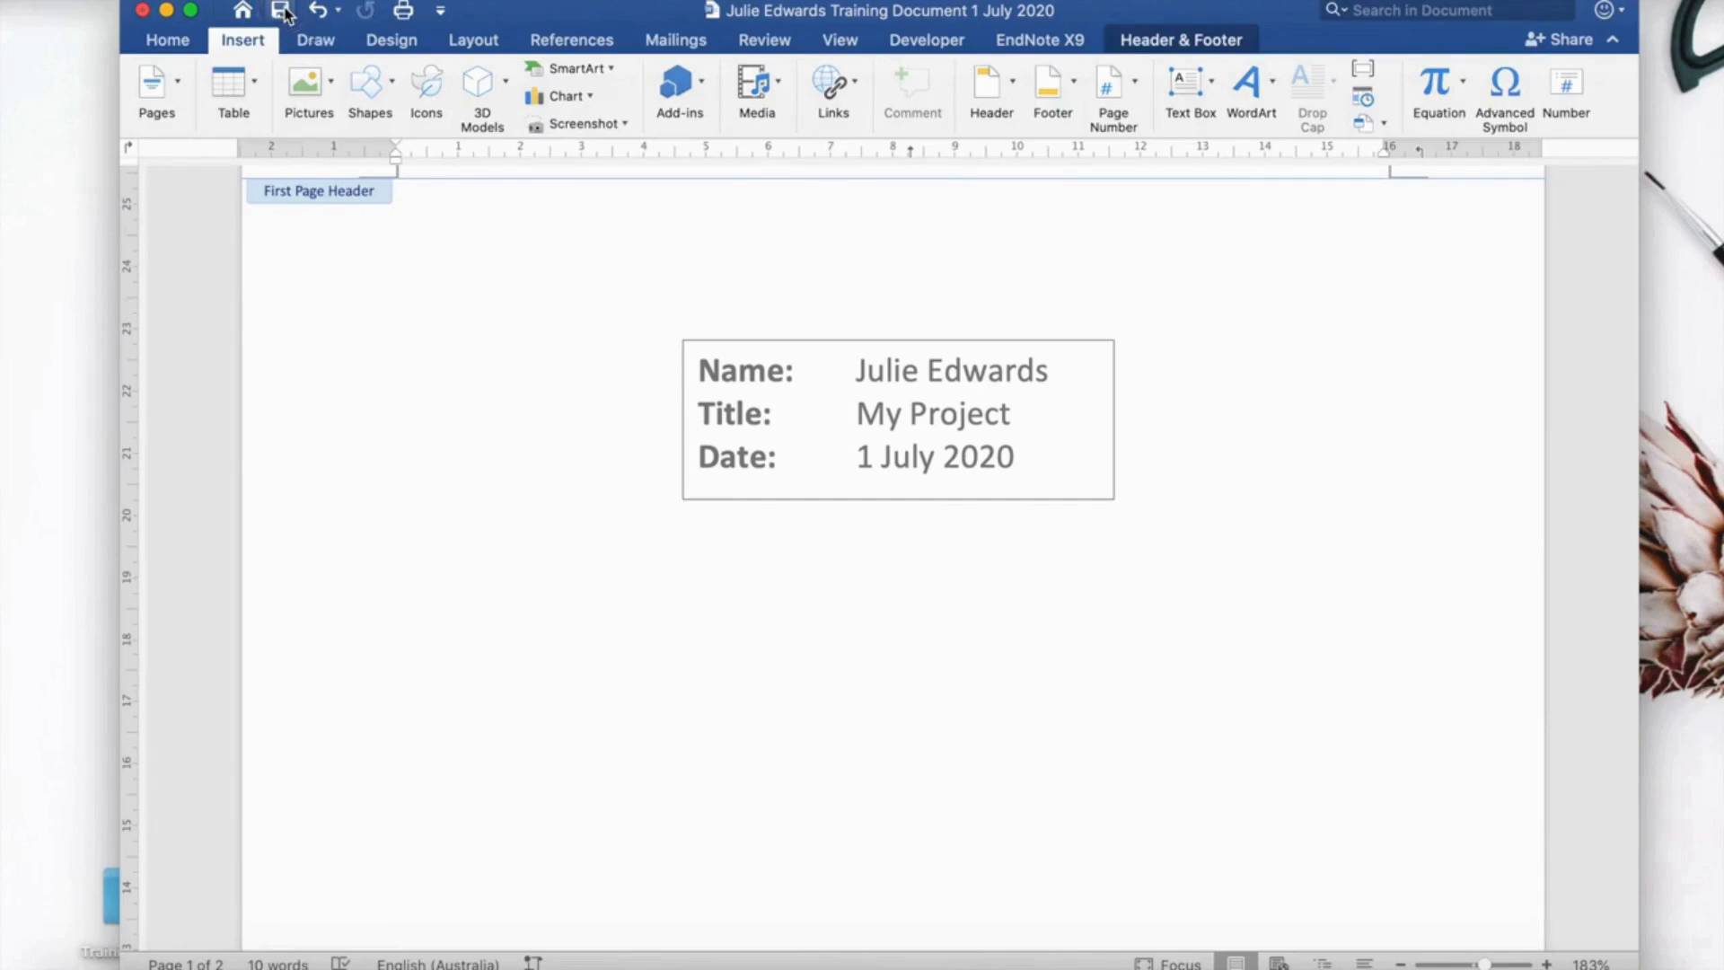